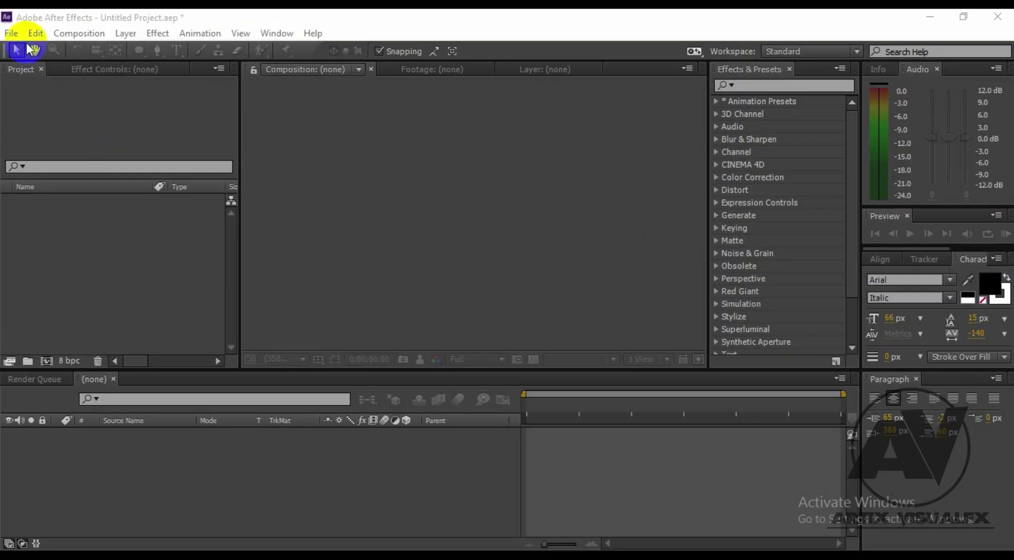
- Create a 1920×1080, 10-second composition named 'main' and fit it in the viewer
{"action": "left_click", "coordinate": [80, 33]}
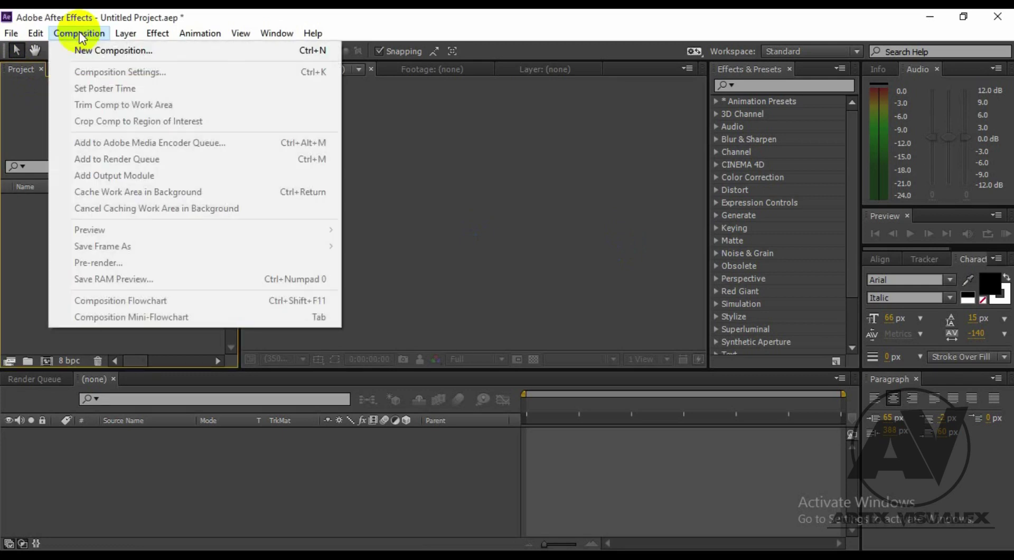
{"action": "left_click", "coordinate": [86, 50]}
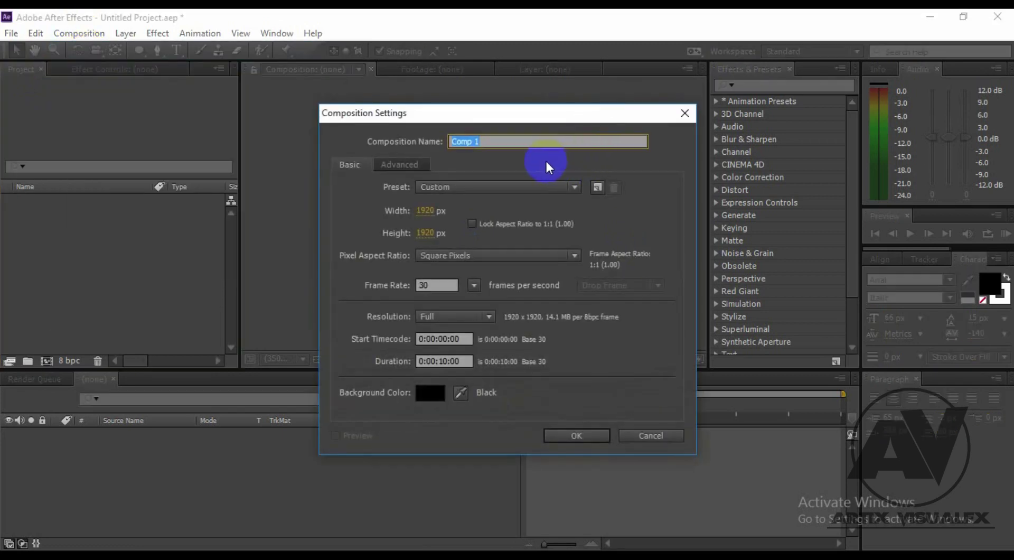
{"action": "left_click", "coordinate": [428, 233]}
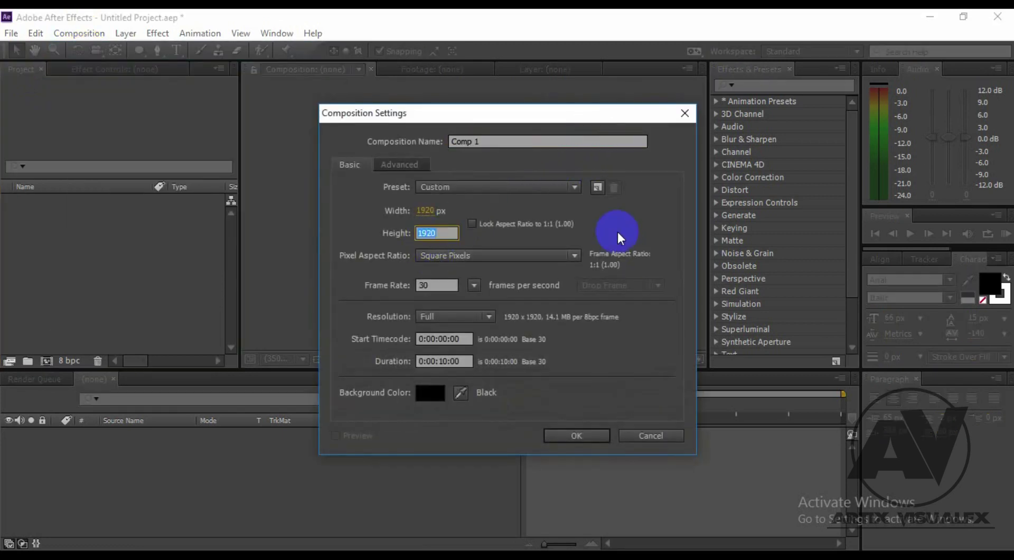
{"action": "type", "text": "1"}
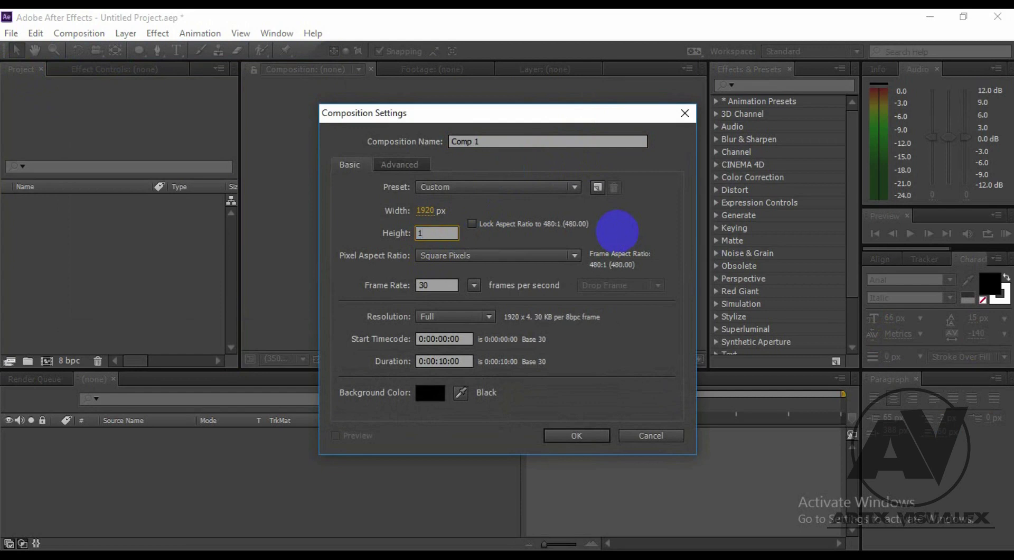
{"action": "type", "text": "080"}
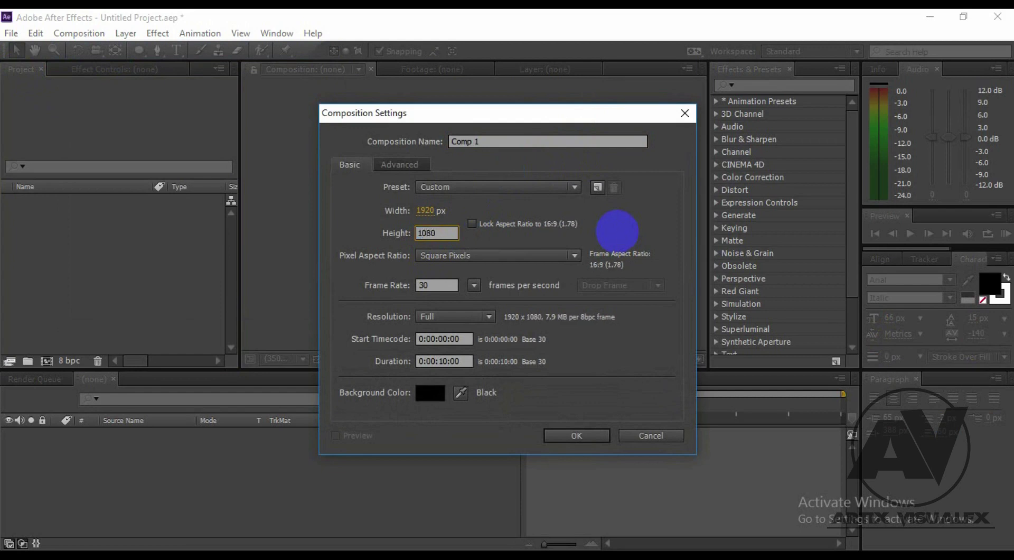
{"action": "left_click", "coordinate": [489, 141]}
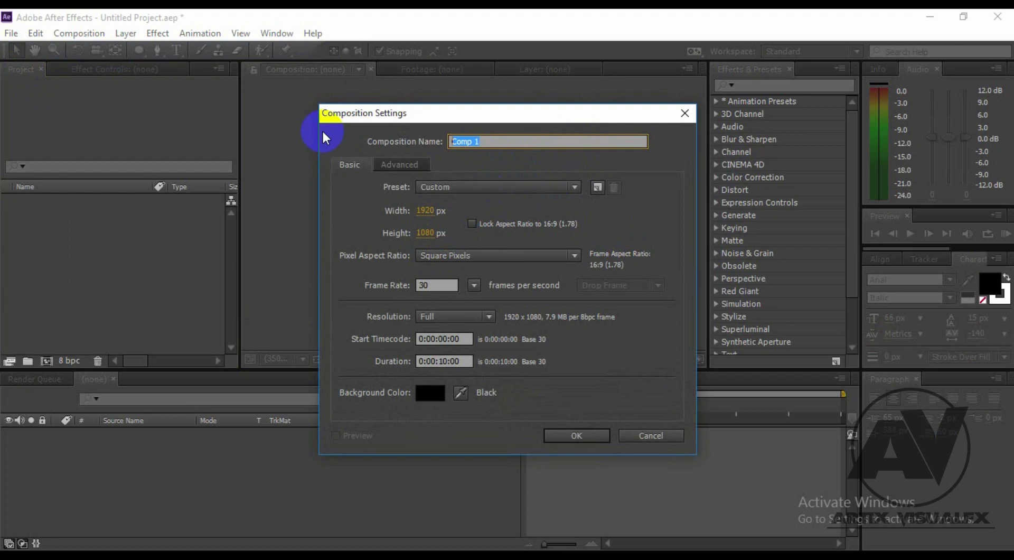
{"action": "type", "text": "main"}
{"action": "left_click", "coordinate": [444, 360]}
{"action": "left_click", "coordinate": [561, 435]}
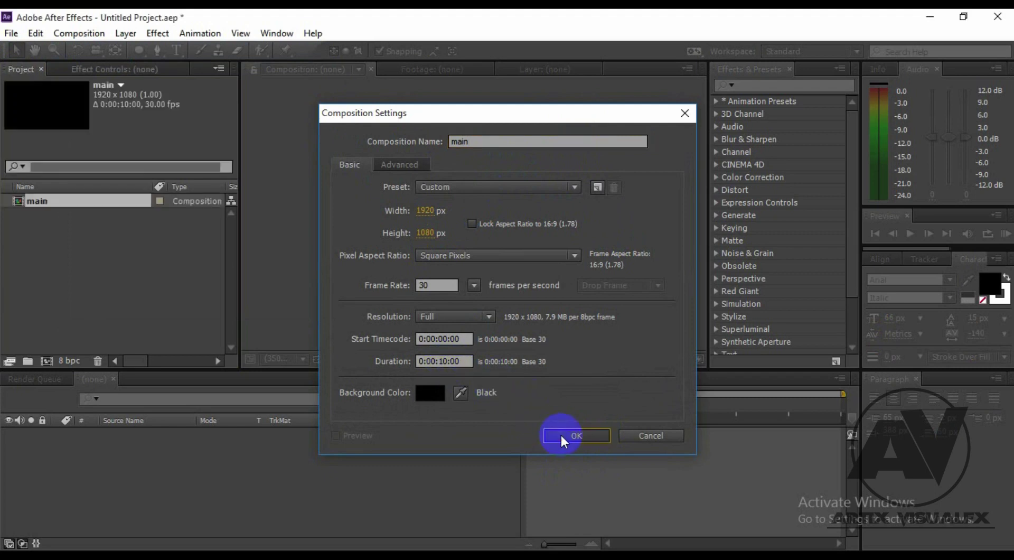
{"action": "left_click", "coordinate": [292, 359]}
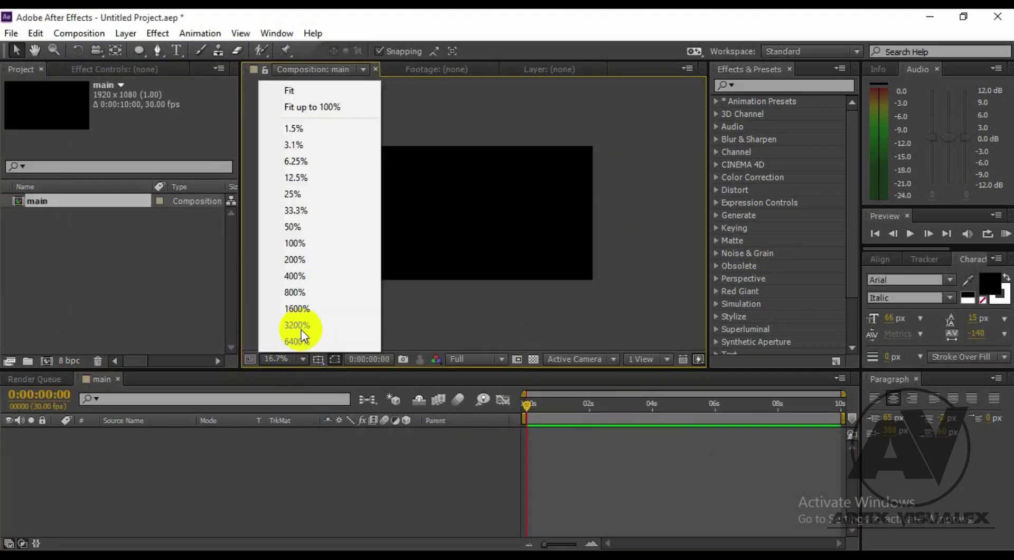
{"action": "left_click", "coordinate": [335, 90]}
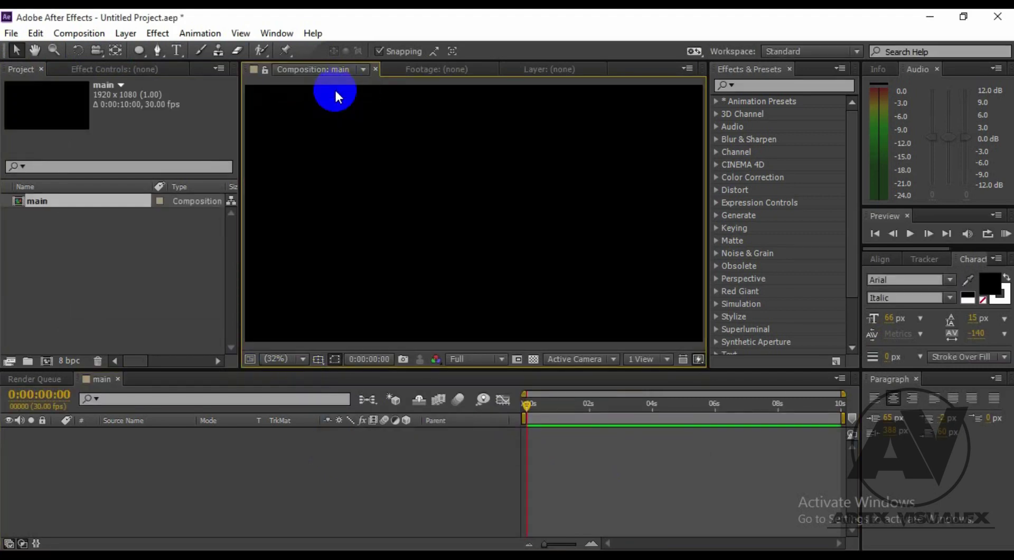
- Add a new composition with height 1920, named 'sun'
{"action": "left_click", "coordinate": [46, 363]}
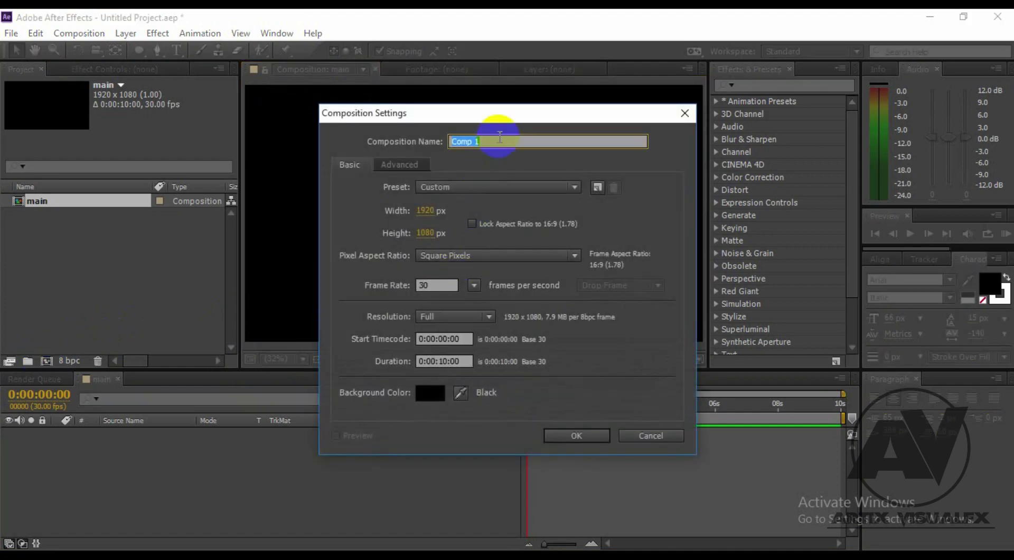
{"action": "left_click", "coordinate": [426, 233]}
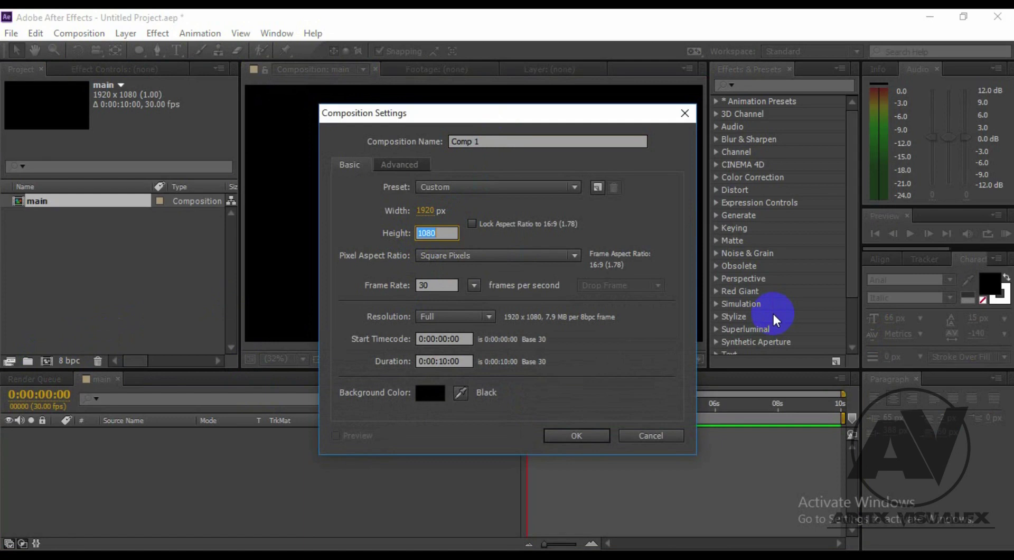
{"action": "type", "text": "1"}
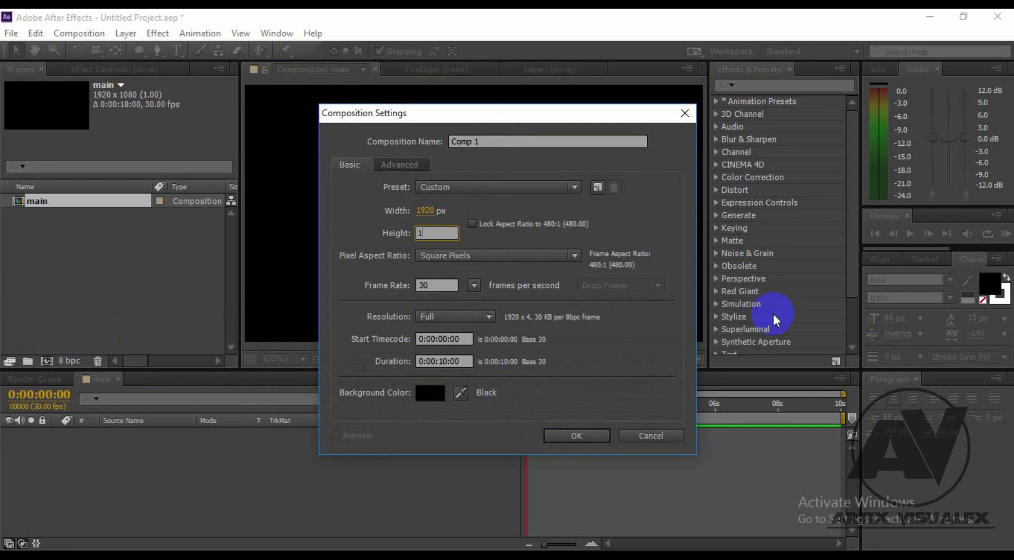
{"action": "type", "text": "92"}
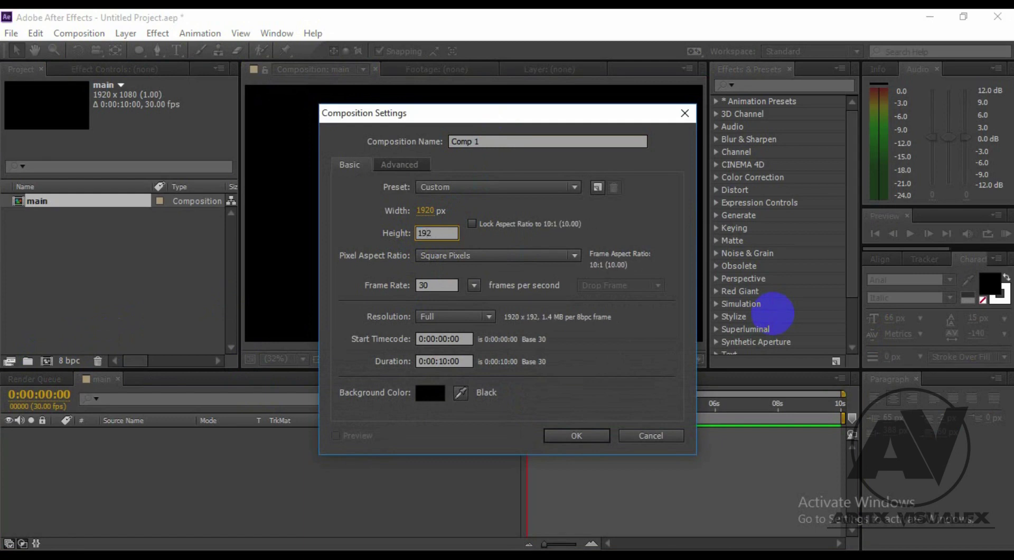
{"action": "type", "text": "0"}
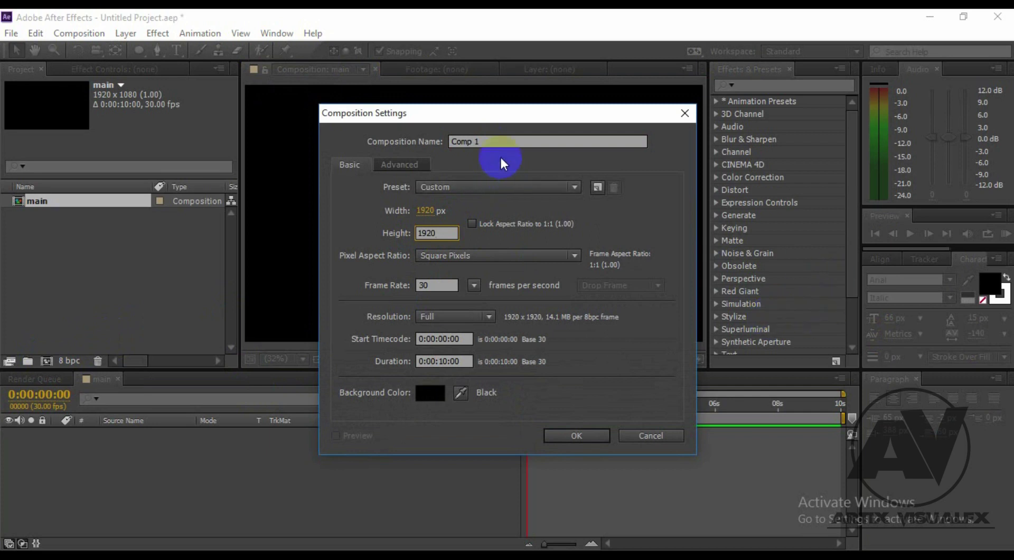
{"action": "left_click", "coordinate": [502, 141]}
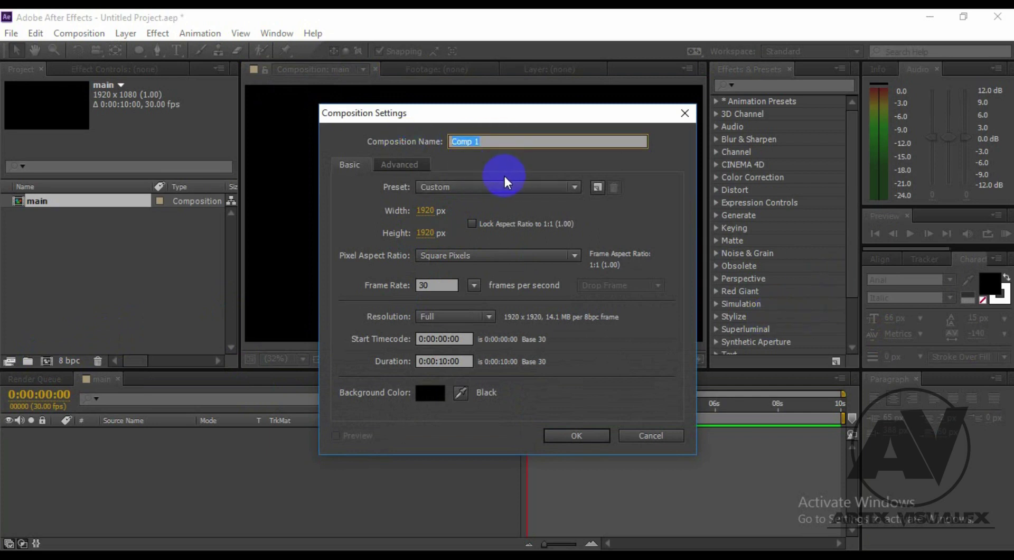
{"action": "type", "text": "sun"}
{"action": "left_click", "coordinate": [594, 433]}
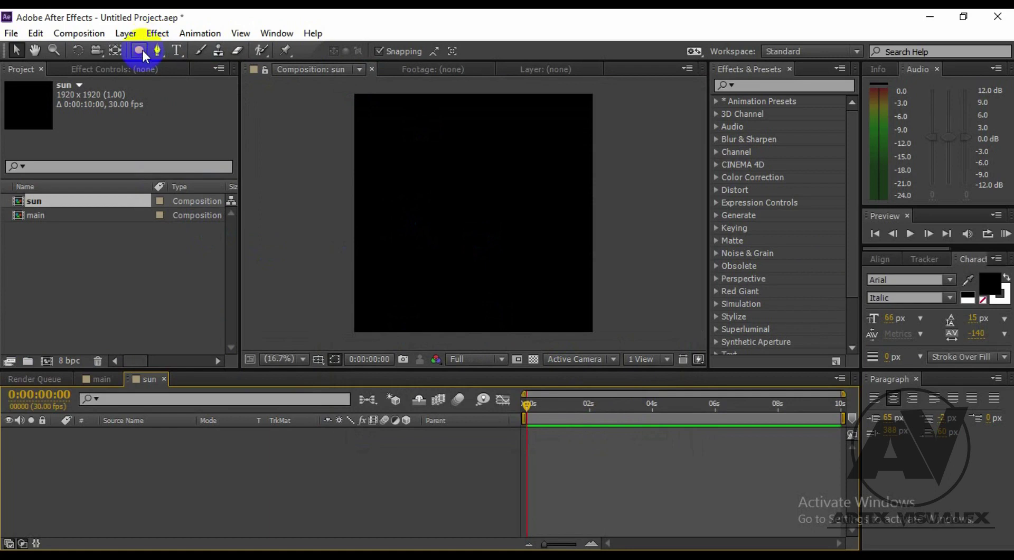
- Add a white full-size solid named 'sun' to the timeline
{"action": "right_click", "coordinate": [177, 475]}
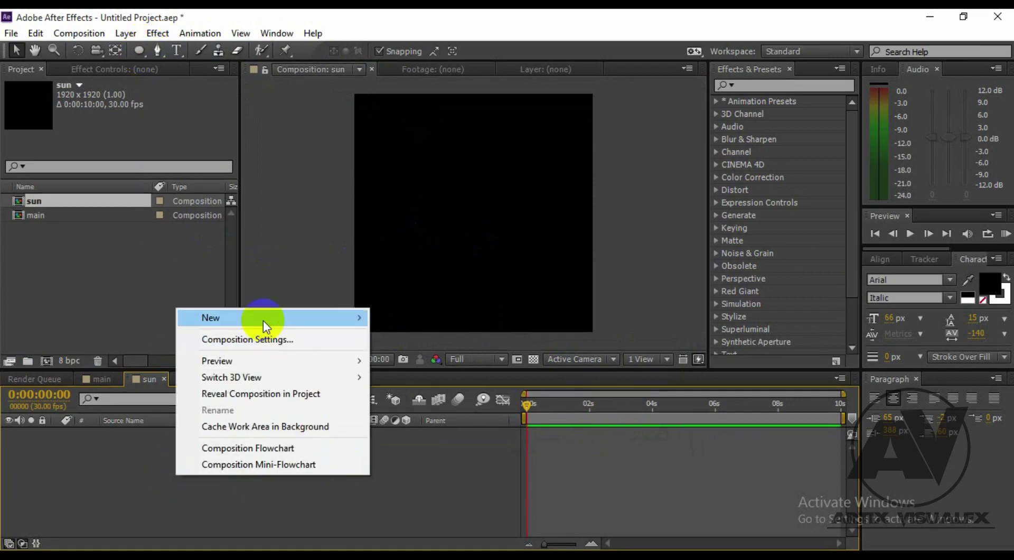
{"action": "mouse_move", "coordinate": [264, 325]}
{"action": "left_click", "coordinate": [404, 357]}
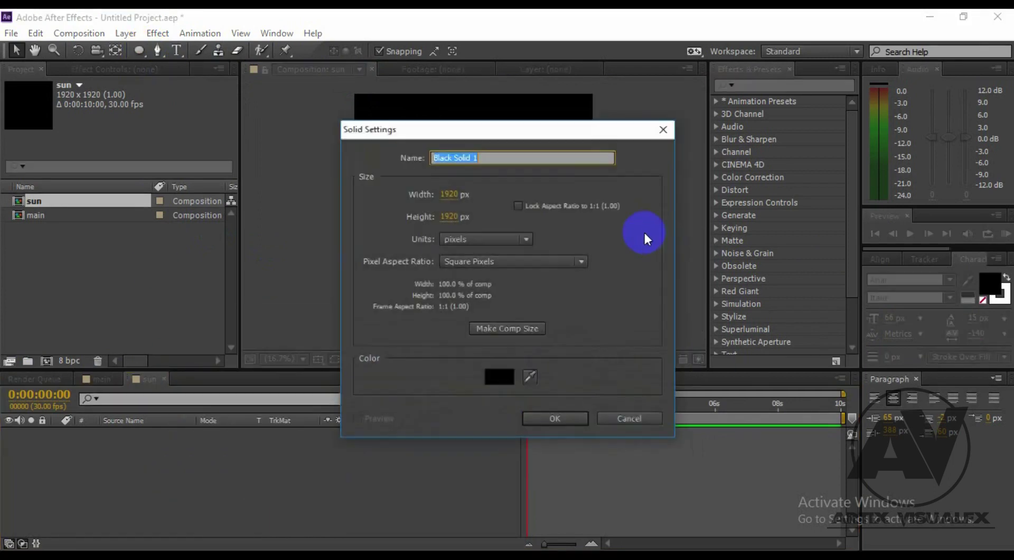
{"action": "left_click", "coordinate": [510, 378]}
{"action": "left_click_drag", "start_coordinate": [774, 313], "coordinate": [614, 81]}
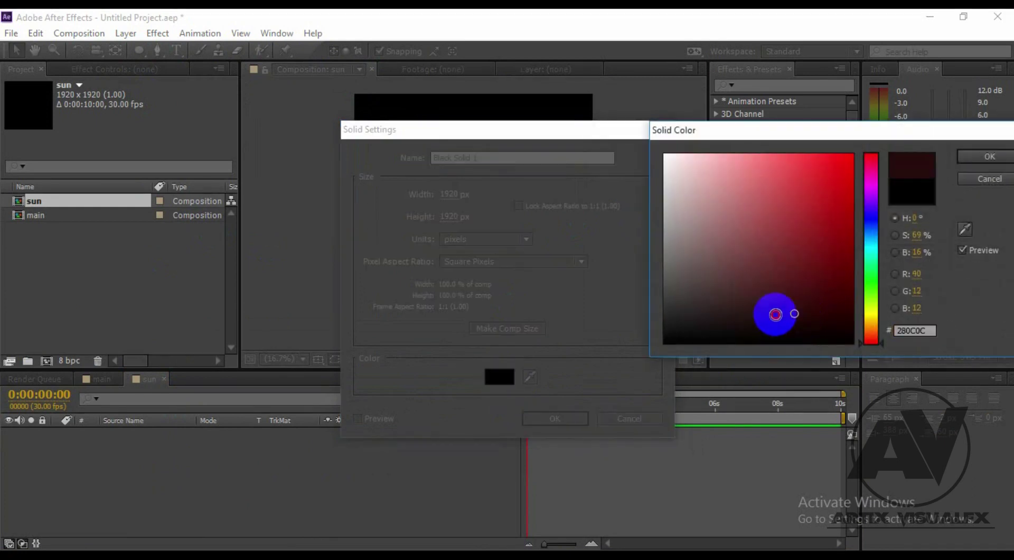
{"action": "left_click", "coordinate": [1005, 168]}
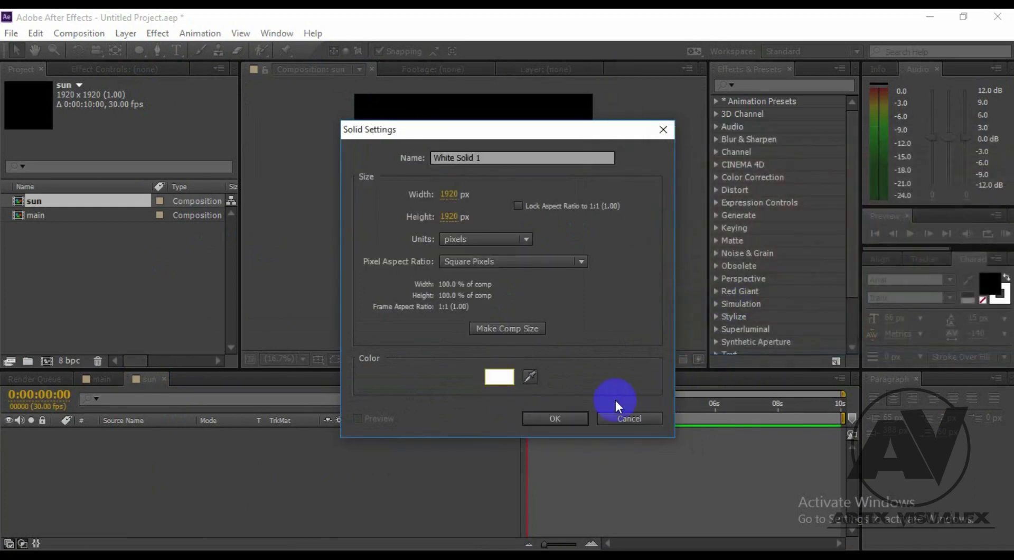
{"action": "left_click", "coordinate": [356, 141]}
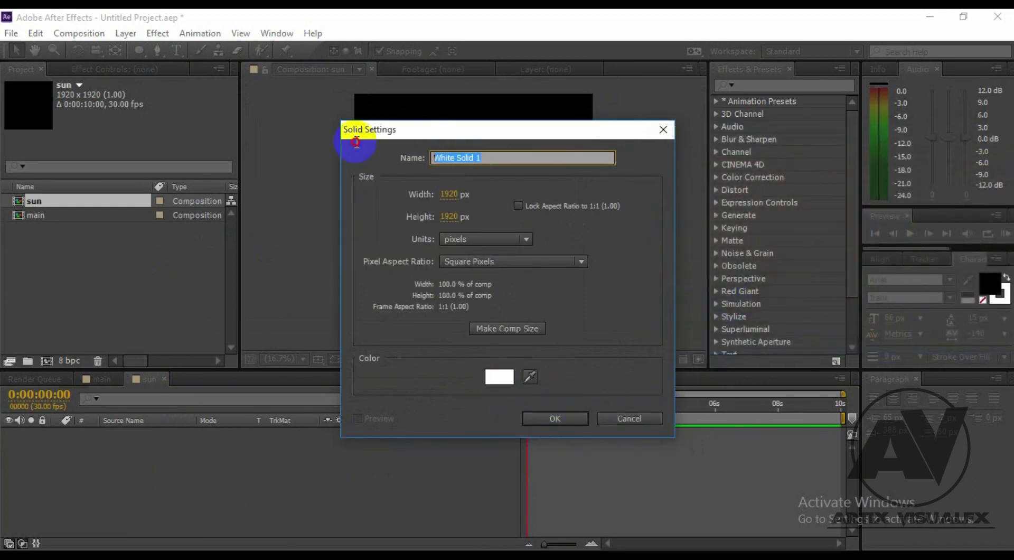
{"action": "type", "text": "sun"}
{"action": "left_click", "coordinate": [568, 416]}
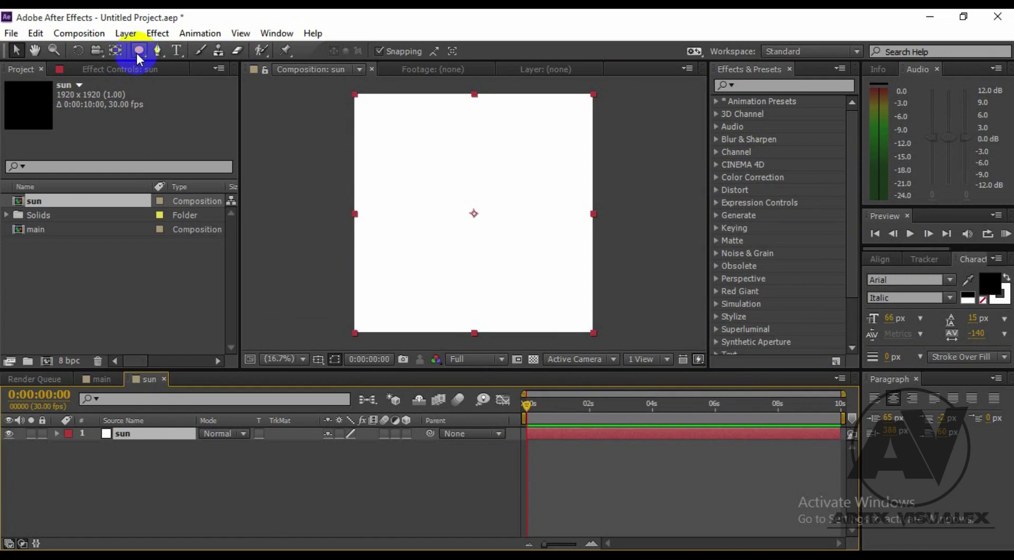
- Give the solid a fitted ellipse mask and scale it down to a small centred circle
{"action": "double_click", "coordinate": [136, 53]}
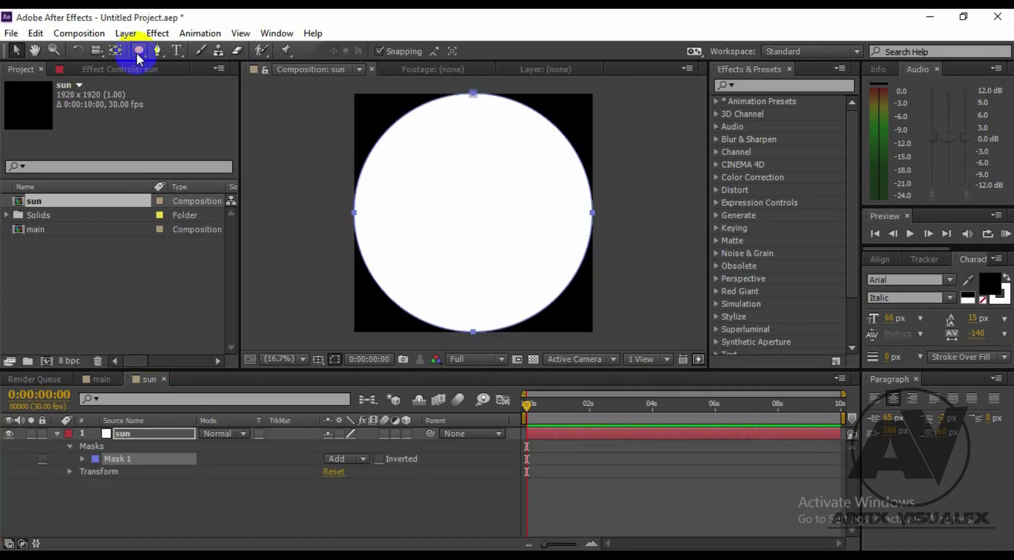
{"action": "key", "text": "v"}
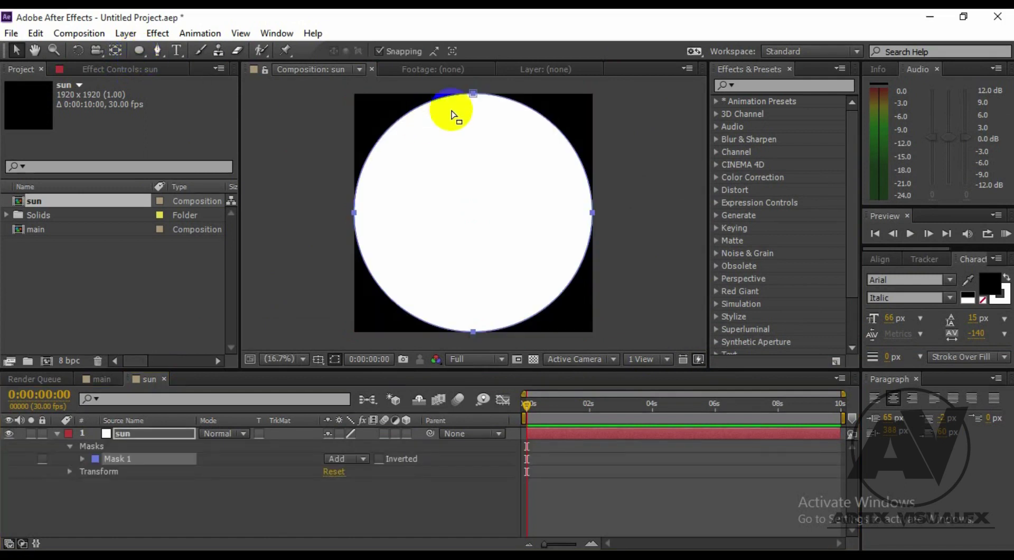
{"action": "left_click", "coordinate": [474, 95]}
{"action": "double_click", "coordinate": [474, 96]}
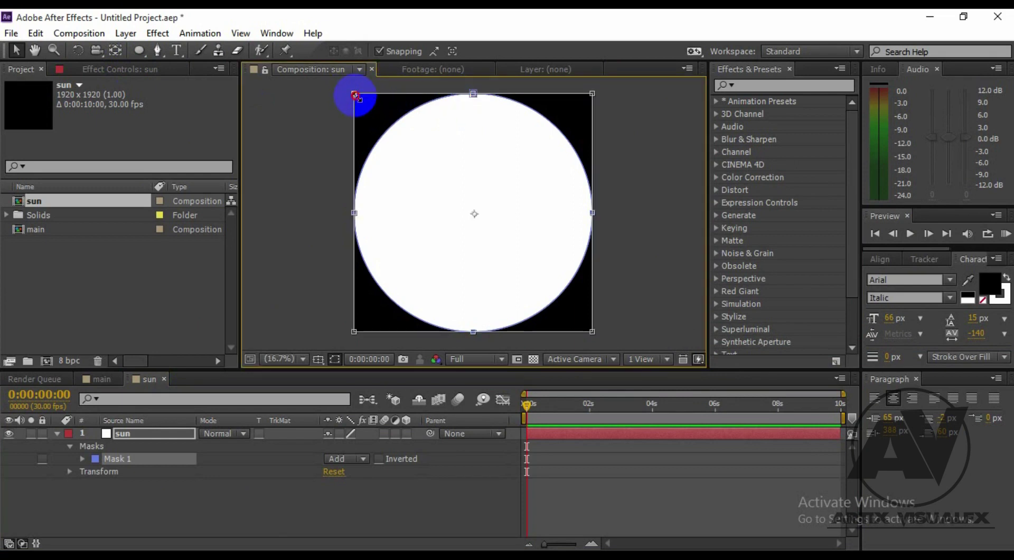
{"action": "left_click_drag", "start_coordinate": [355, 95], "coordinate": [402, 164]}
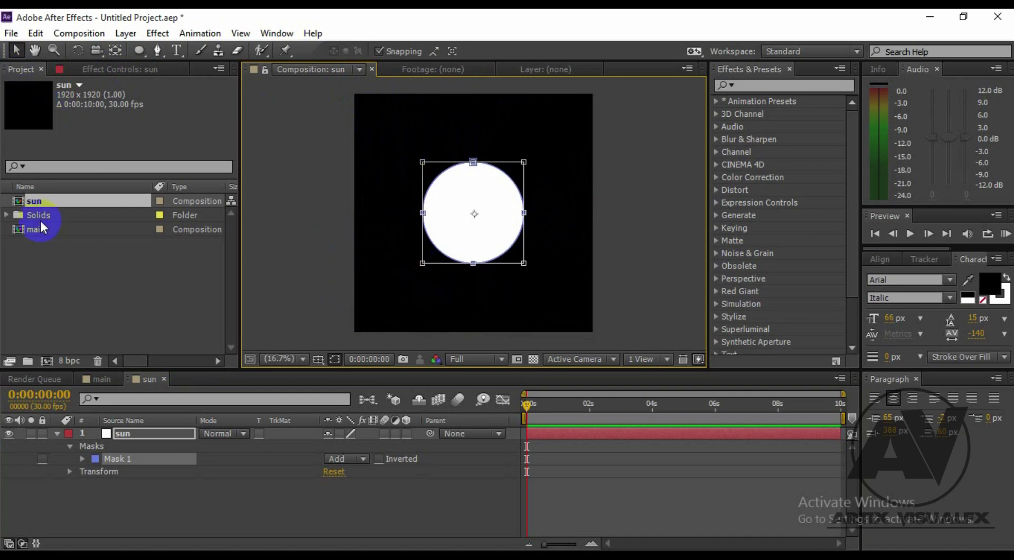
- Set the sun's Mask 1 feather to 500 pixels
{"action": "left_click", "coordinate": [82, 459]}
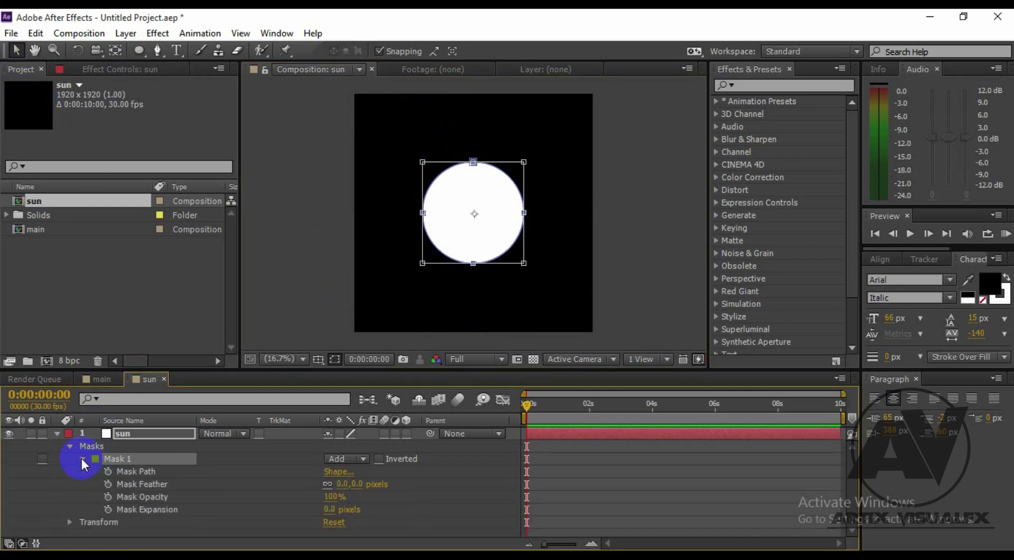
{"action": "left_click", "coordinate": [362, 485]}
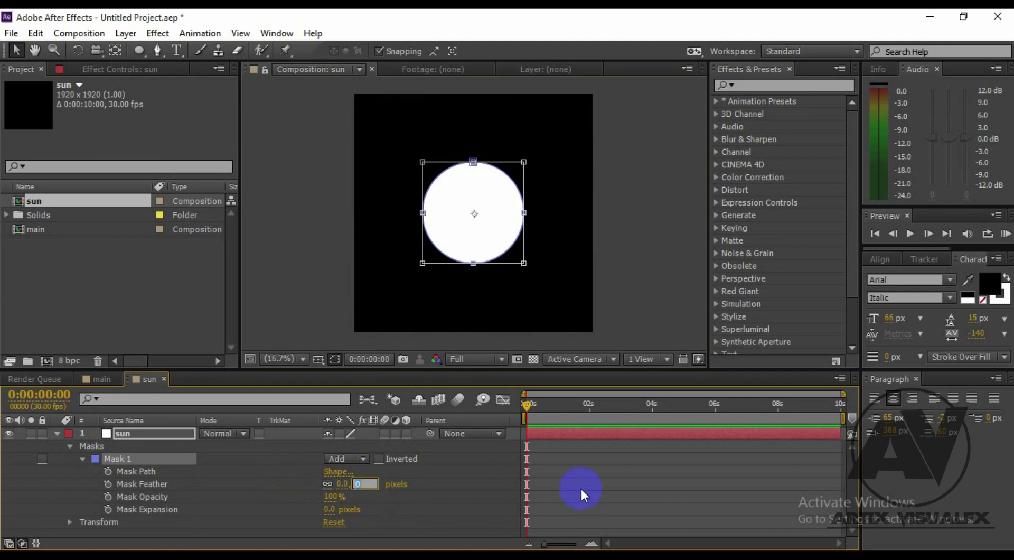
{"action": "type", "text": "500"}
{"action": "left_click", "coordinate": [498, 484]}
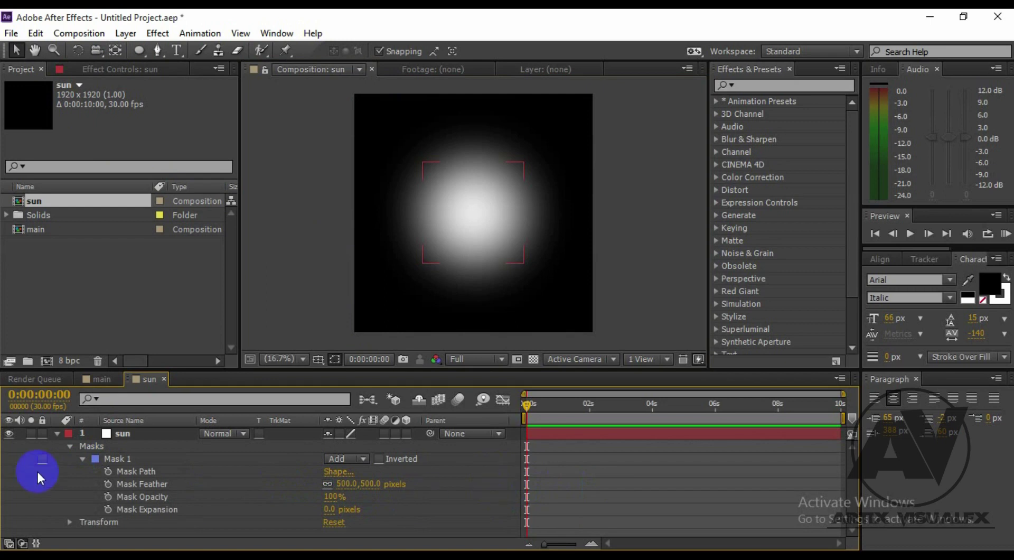
- Collapse the mask properties and hide the mask outline in the viewer
{"action": "left_click", "coordinate": [56, 433]}
{"action": "left_click", "coordinate": [123, 433]}
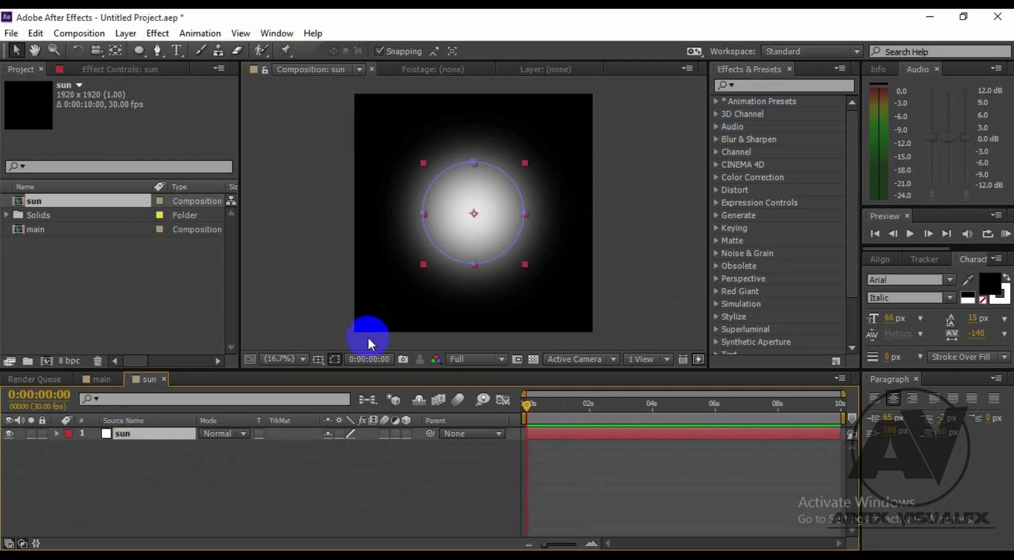
{"action": "left_click", "coordinate": [335, 359]}
{"action": "left_click", "coordinate": [687, 333]}
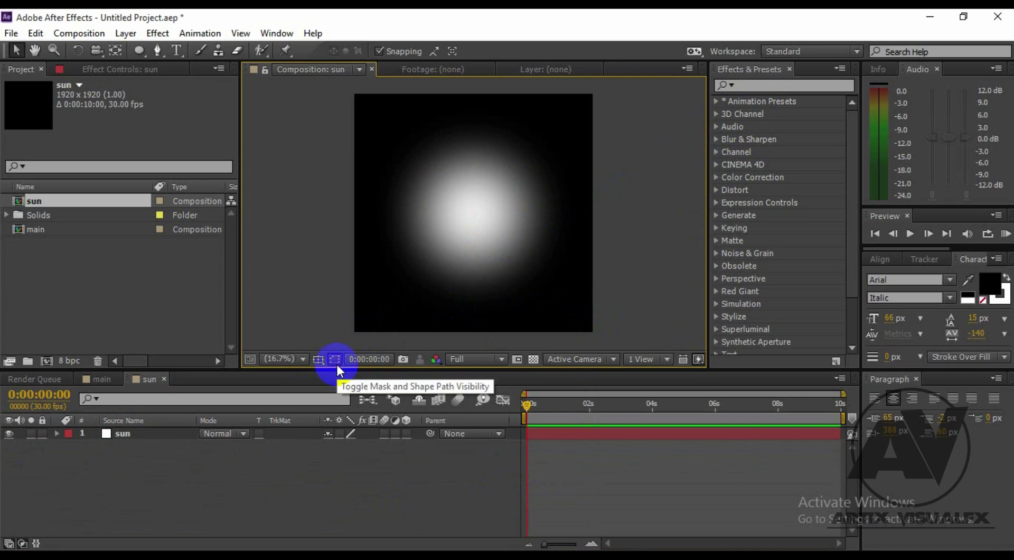
- Apply the Roughen Edges effect to the sun layer
{"action": "left_click", "coordinate": [770, 86]}
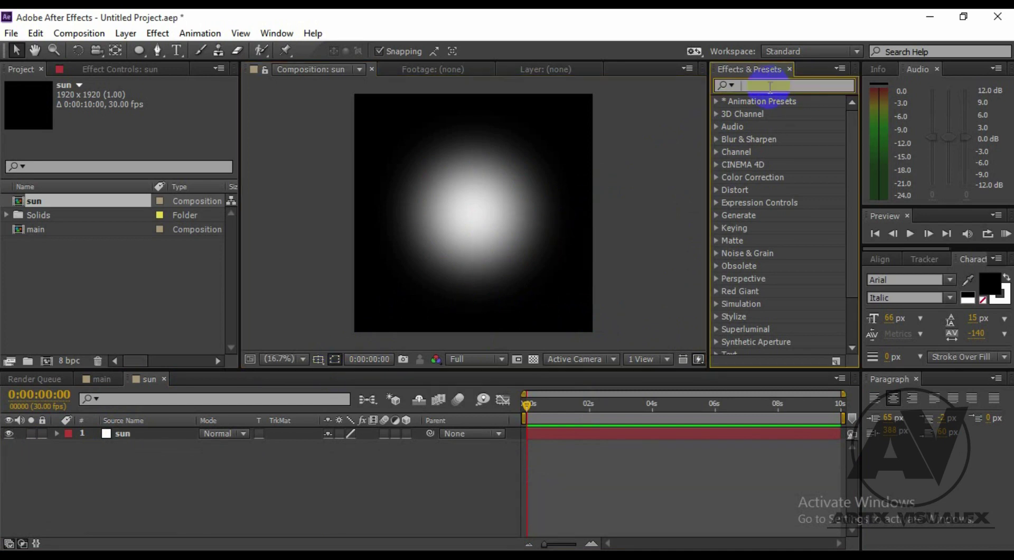
{"action": "type", "text": "rough"}
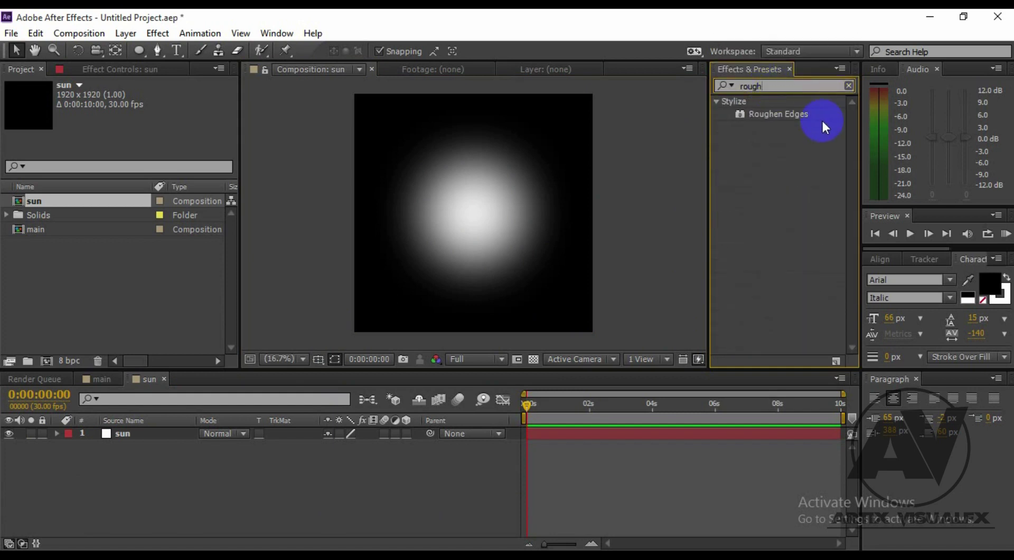
{"action": "mouse_move", "coordinate": [797, 116]}
{"action": "left_mouse_down"}
{"action": "mouse_move", "coordinate": [394, 283]}
{"action": "mouse_move", "coordinate": [180, 434]}
{"action": "left_mouse_up"}
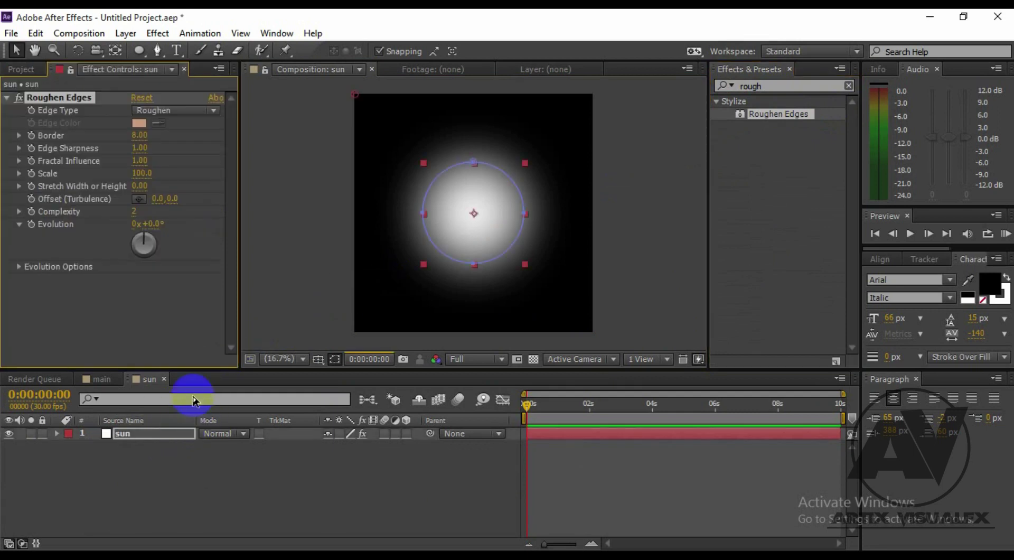
- Set Roughen Edges Border to 150 and Edge Sharpness to 10
{"action": "left_click", "coordinate": [137, 136]}
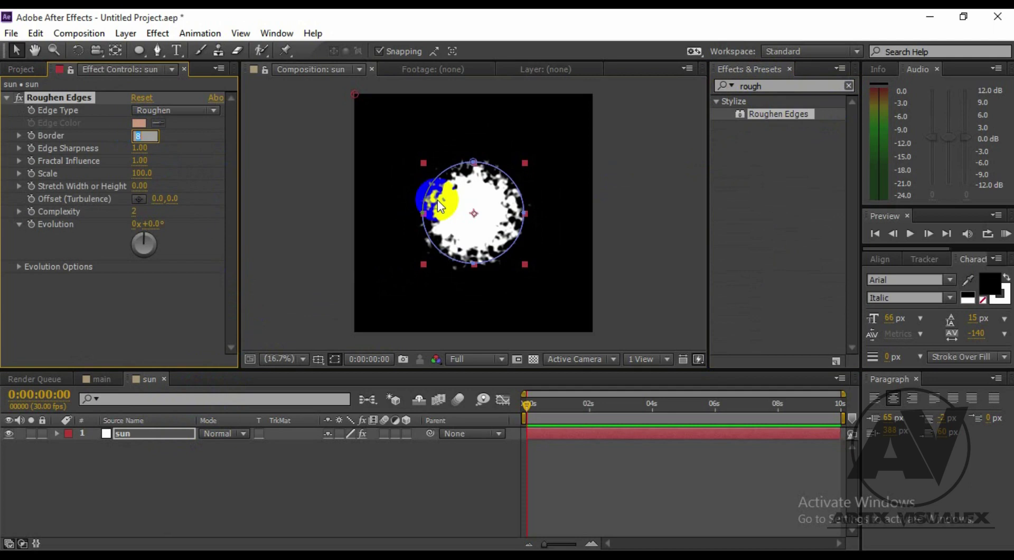
{"action": "type", "text": "15"}
{"action": "type", "text": "0"}
{"action": "left_click", "coordinate": [189, 148]}
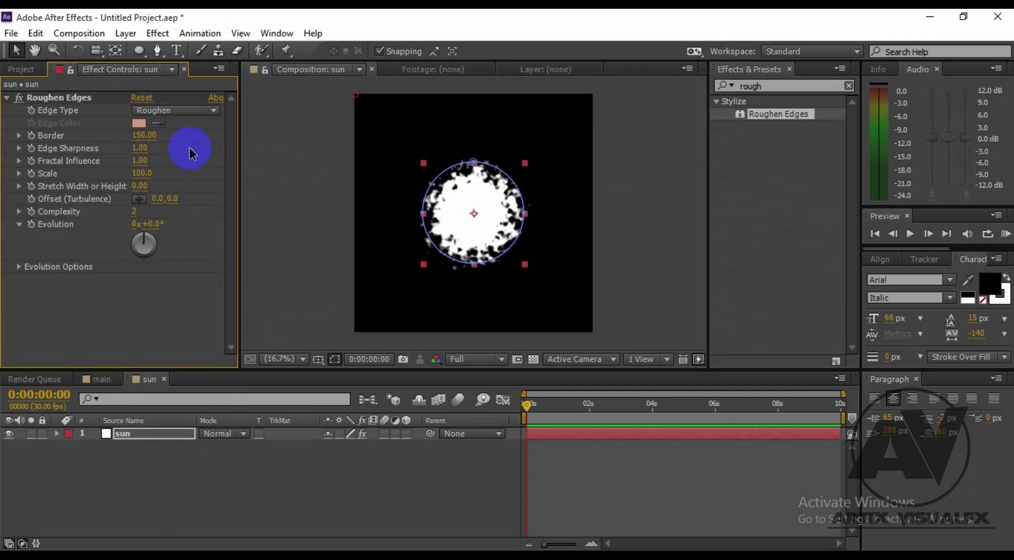
{"action": "left_click", "coordinate": [140, 148]}
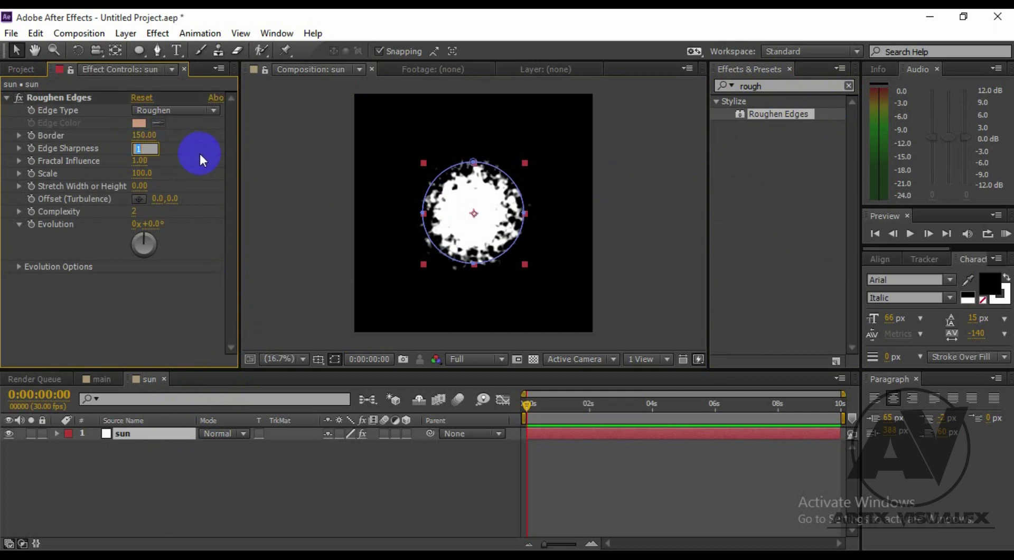
{"action": "type", "text": "50"}
{"action": "left_click", "coordinate": [201, 151]}
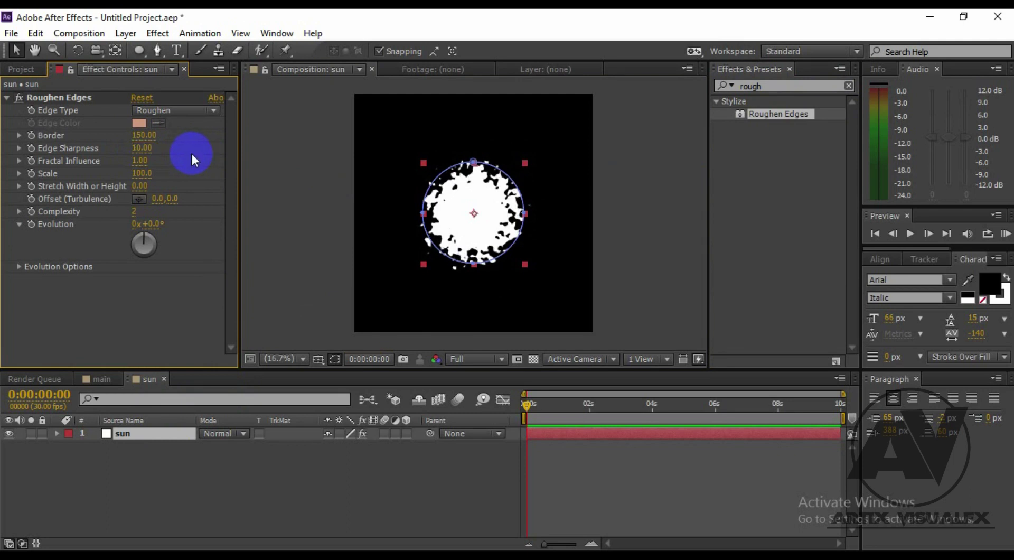
- Lower Edge Sharpness to 0.28 and raise Complexity to 10
{"action": "mouse_move", "coordinate": [148, 147]}
{"action": "left_mouse_down"}
{"action": "mouse_move", "coordinate": [140, 159]}
{"action": "mouse_move", "coordinate": [158, 155]}
{"action": "mouse_move", "coordinate": [77, 171]}
{"action": "mouse_move", "coordinate": [2, 144]}
{"action": "mouse_move", "coordinate": [142, 153]}
{"action": "mouse_move", "coordinate": [155, 175]}
{"action": "left_mouse_up"}
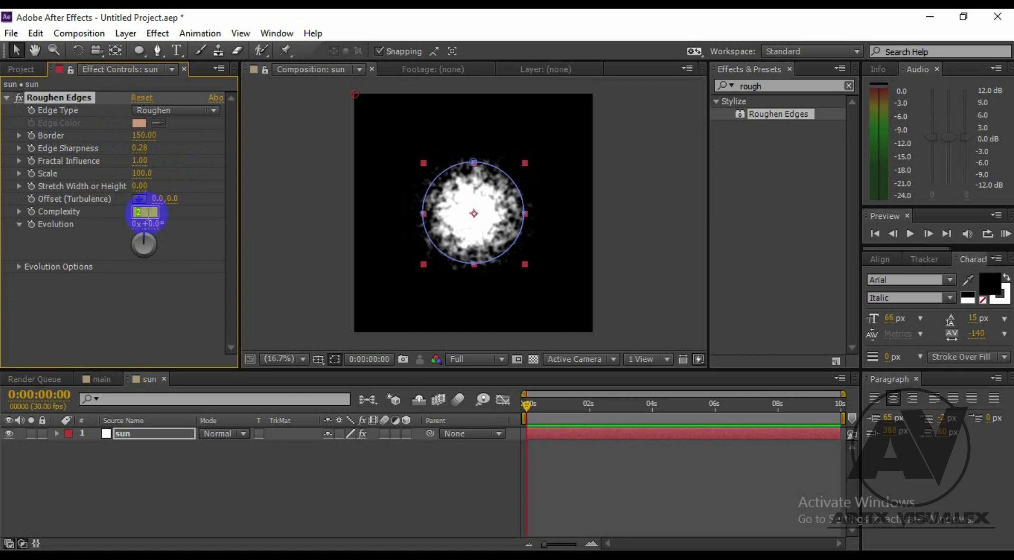
{"action": "left_click", "coordinate": [150, 222]}
{"action": "left_click_drag", "start_coordinate": [139, 213], "coordinate": [147, 215]}
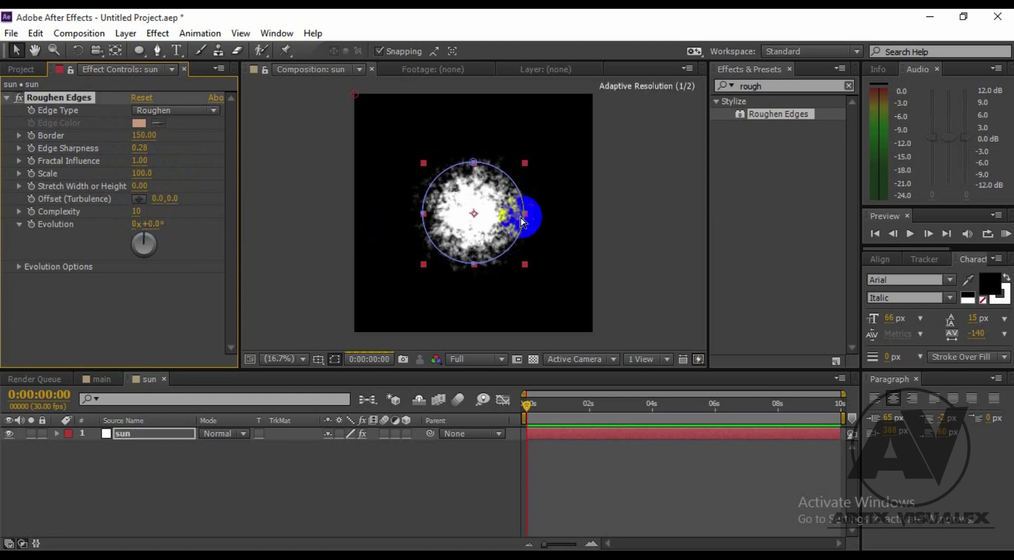
- Drive Roughen Edges Evolution with the expression time*50
{"action": "scroll", "coordinate": [515, 227], "scroll_direction": "up", "scroll_amount": 1}
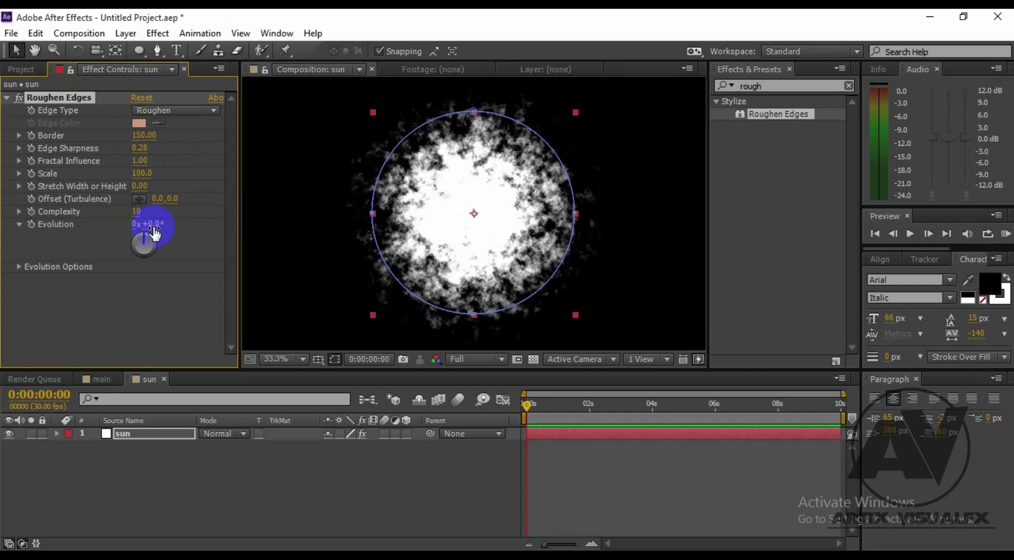
{"action": "left_click", "coordinate": [31, 224], "text": "alt"}
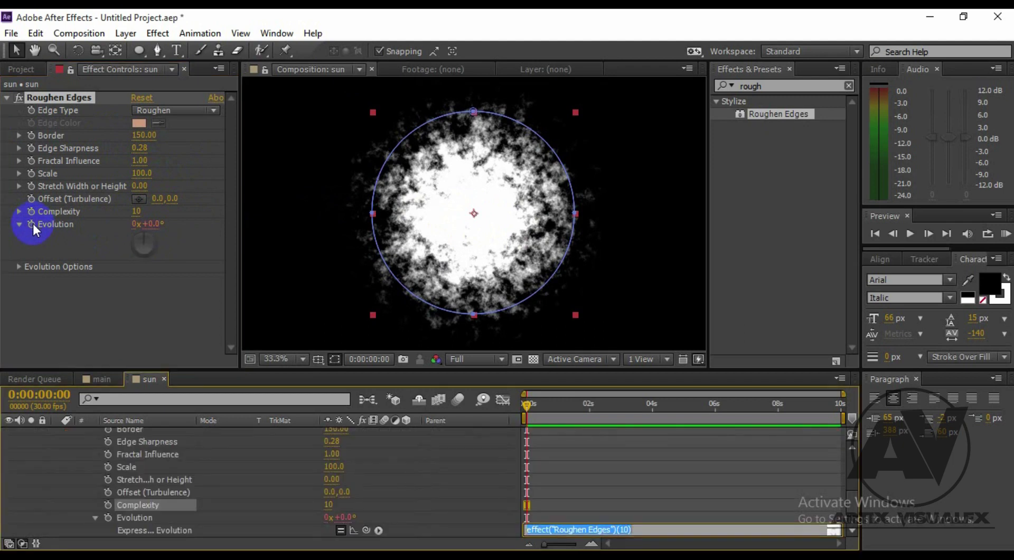
{"action": "type", "text": "ti"}
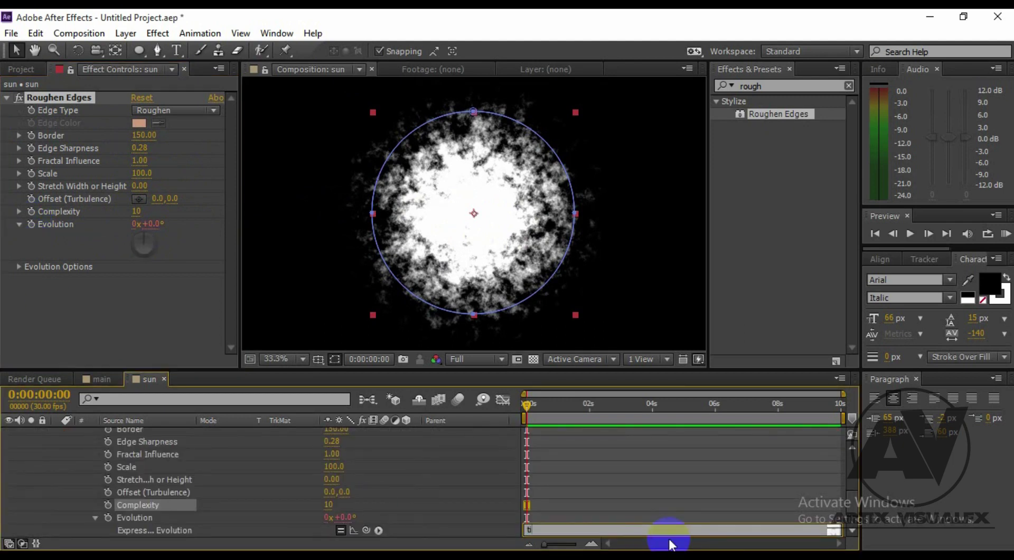
{"action": "type", "text": "me"}
{"action": "type", "text": "*5"}
{"action": "type", "text": "0"}
{"action": "left_click", "coordinate": [638, 493]}
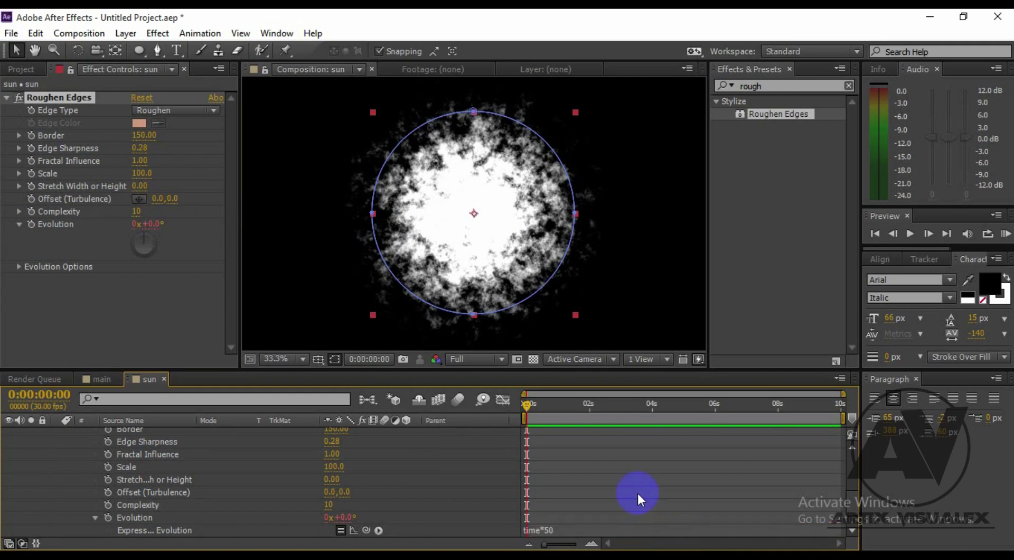
- Scrub the timeline to preview the churning edges, then reselect the sun layer
{"action": "left_click", "coordinate": [638, 493]}
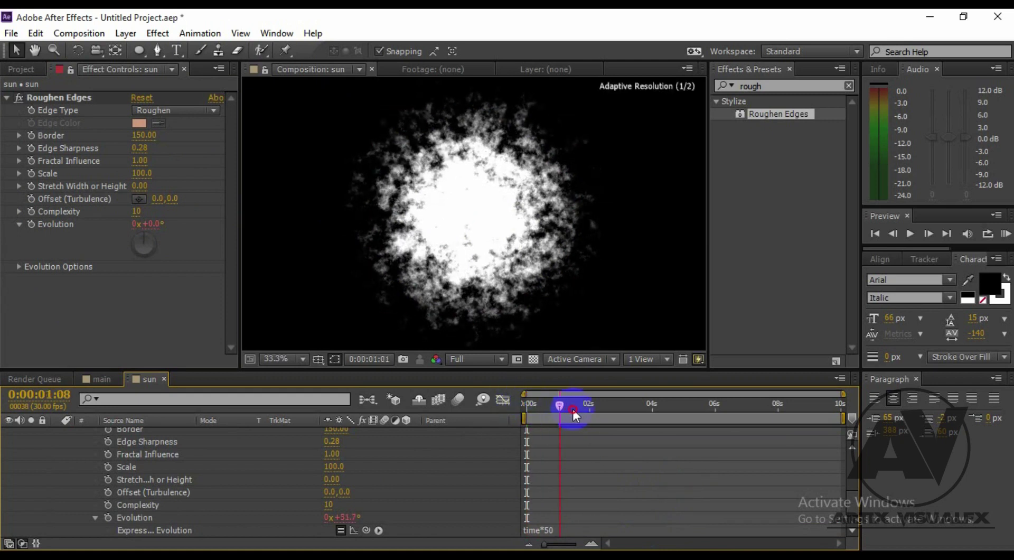
{"action": "left_click_drag", "start_coordinate": [527, 408], "coordinate": [674, 420]}
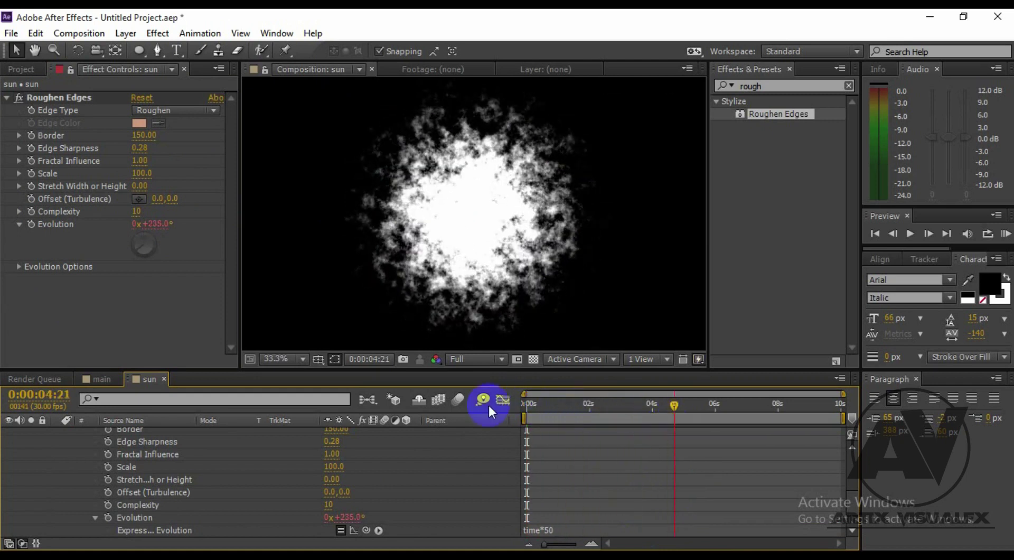
{"action": "left_click", "coordinate": [83, 457]}
{"action": "scroll", "coordinate": [79, 451], "scroll_direction": "up", "scroll_amount": 5}
- Collapse the sun layer's properties, zoom out, and fold away the Roughen Edges settings
{"action": "left_click", "coordinate": [55, 434]}
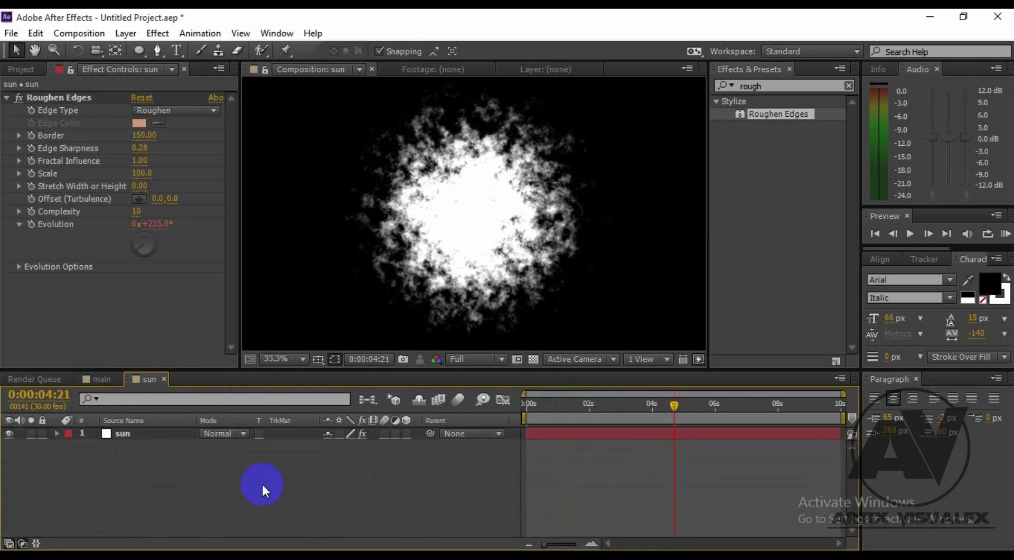
{"action": "left_click", "coordinate": [190, 433]}
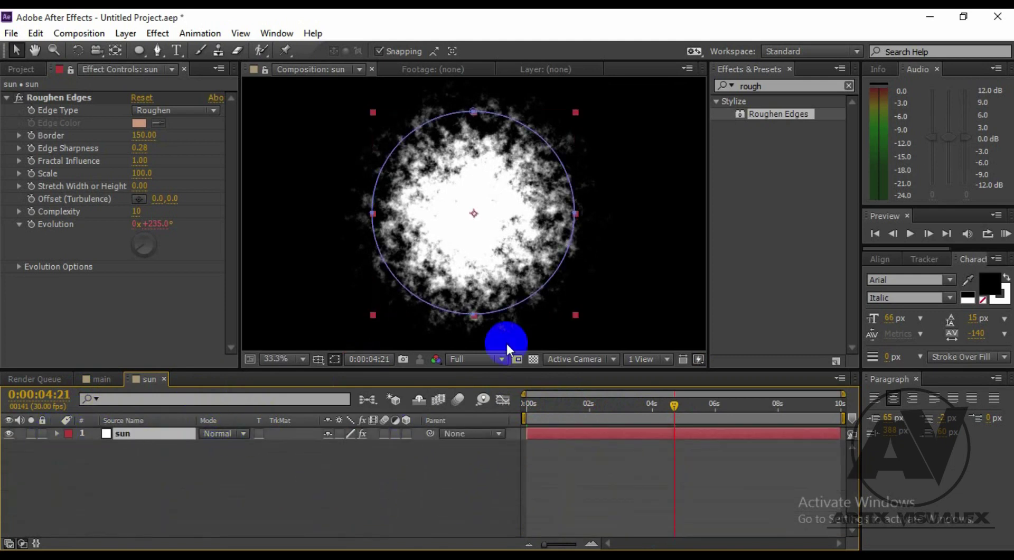
{"action": "key", "text": "comma"}
{"action": "left_click", "coordinate": [607, 270]}
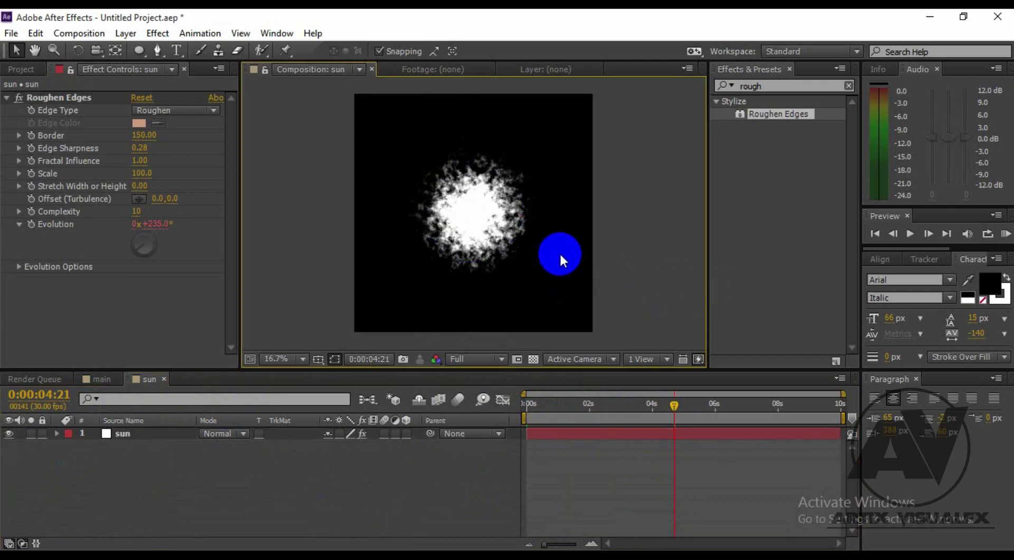
{"action": "left_click", "coordinate": [165, 121]}
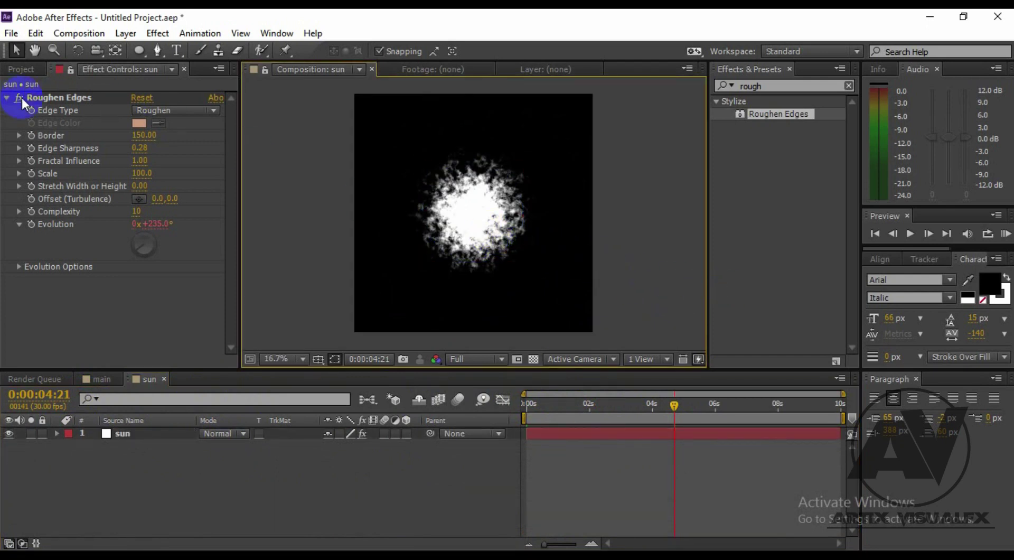
{"action": "left_click", "coordinate": [7, 98]}
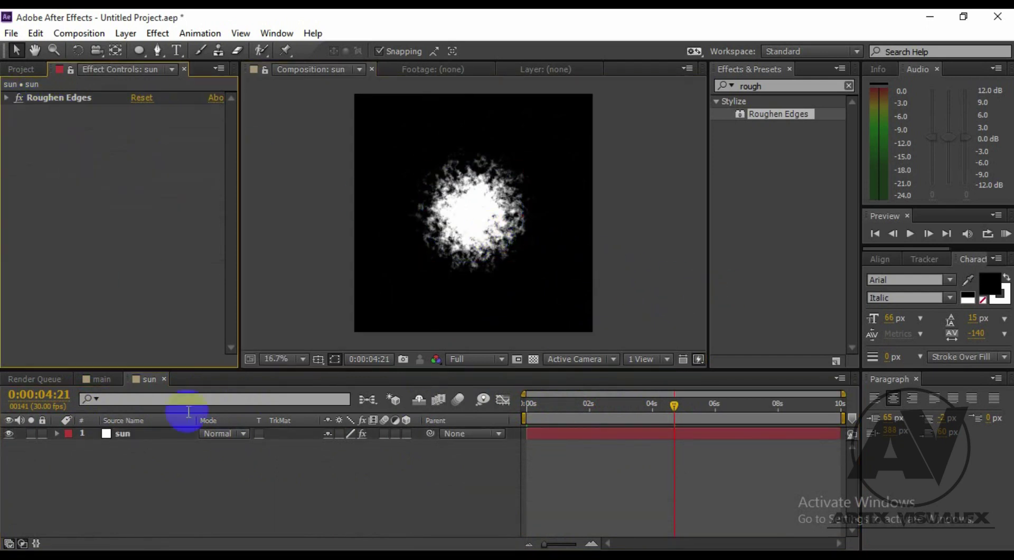
{"action": "left_click", "coordinate": [157, 437]}
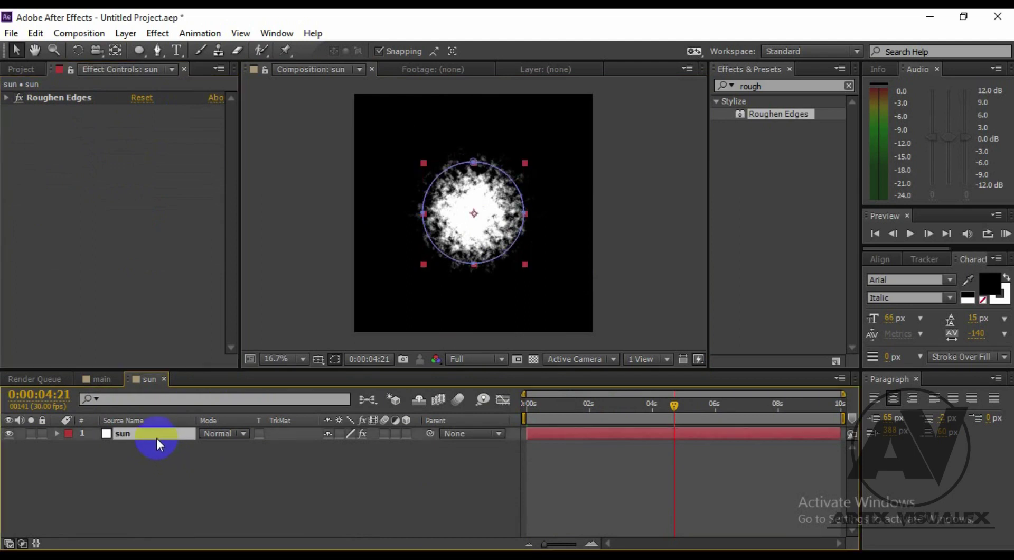
- Duplicate the sun layer and lower the copy's Border, Edge Sharpness and Complexity
{"action": "key", "text": "ctrl+d"}
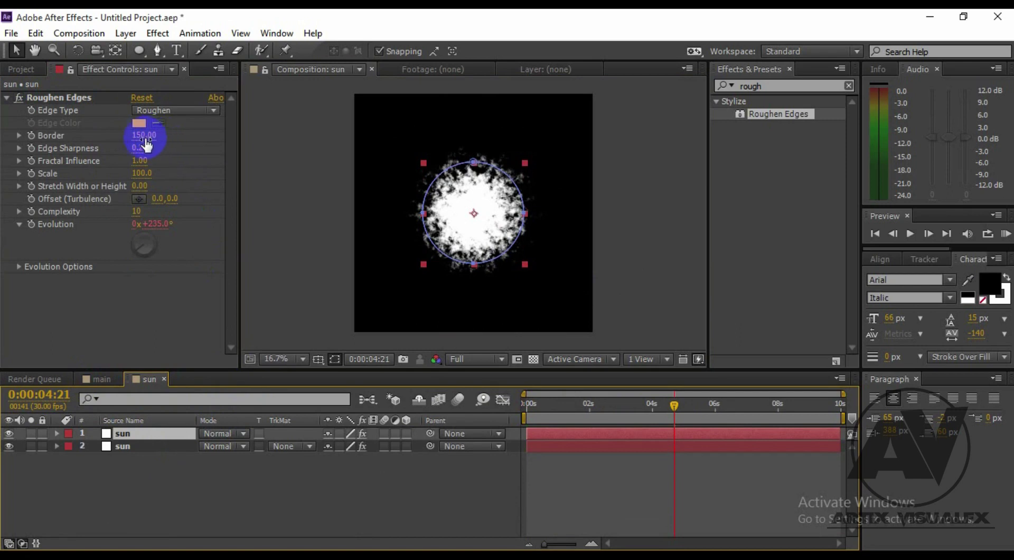
{"action": "left_click_drag", "start_coordinate": [138, 135], "coordinate": [33, 135]}
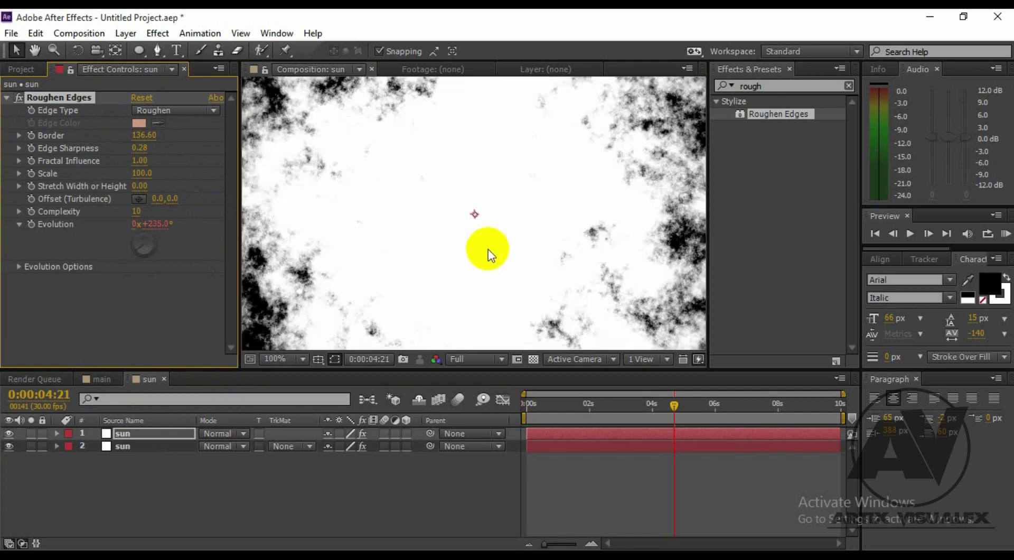
{"action": "key", "text": "comma"}
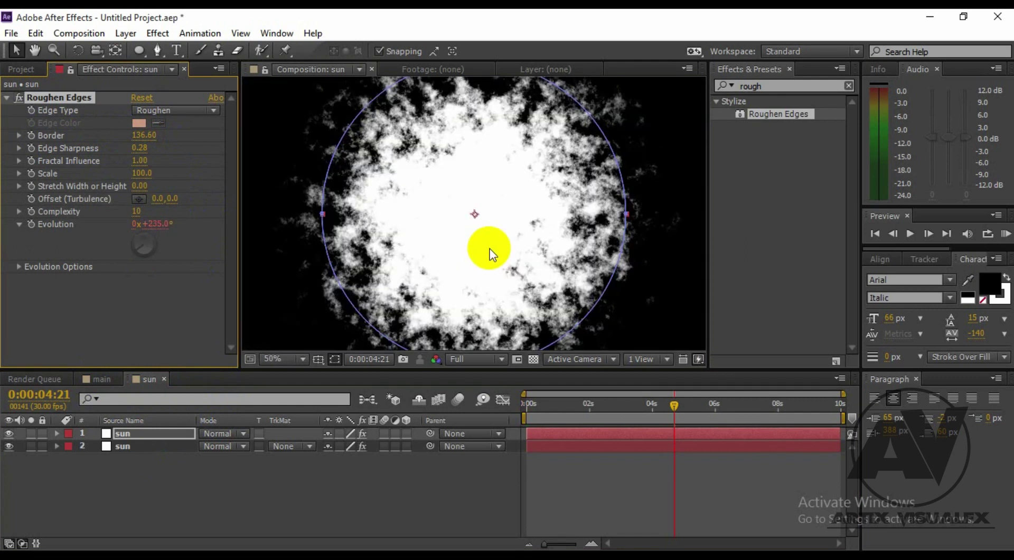
{"action": "left_click_drag", "start_coordinate": [142, 150], "coordinate": [137, 151]}
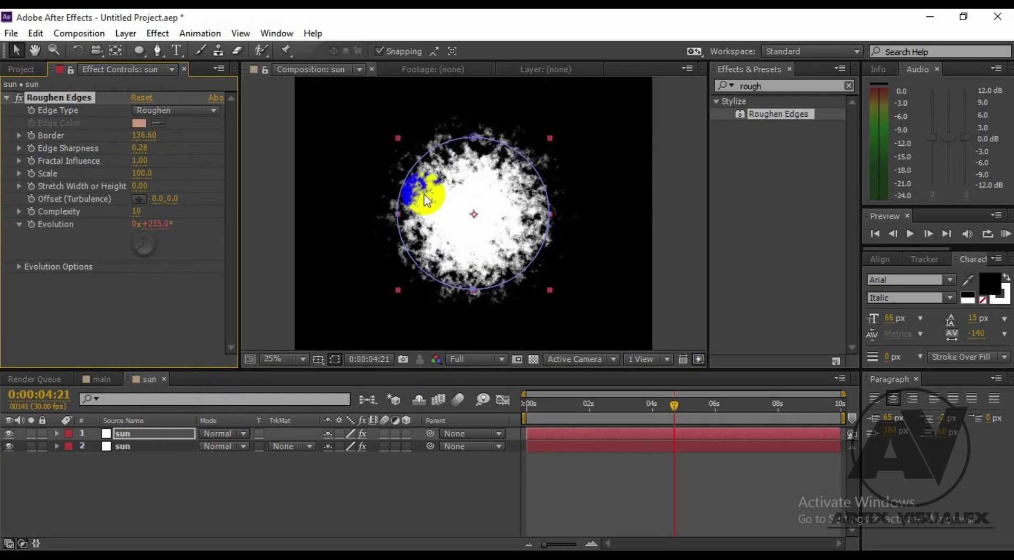
{"action": "key", "text": "period"}
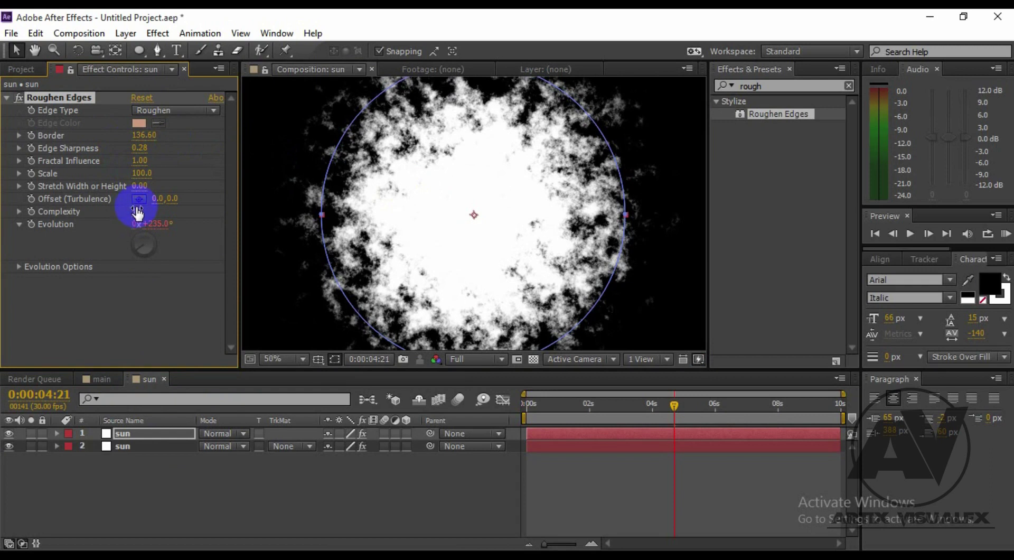
{"action": "left_click_drag", "start_coordinate": [137, 213], "coordinate": [135, 221]}
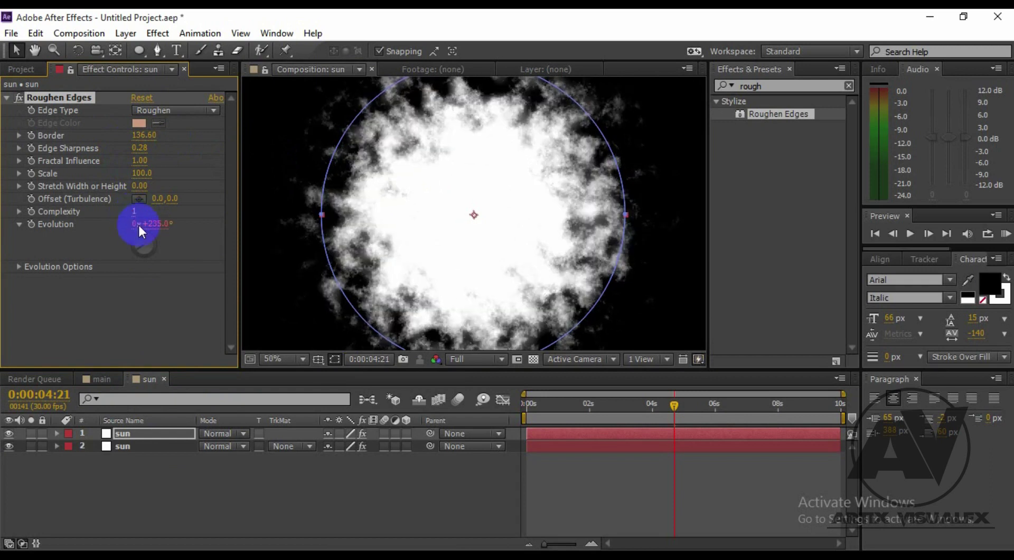
- Set the roughness Complexity to 10 and Scale to 80
{"action": "left_click_drag", "start_coordinate": [420, 268], "coordinate": [438, 265]}
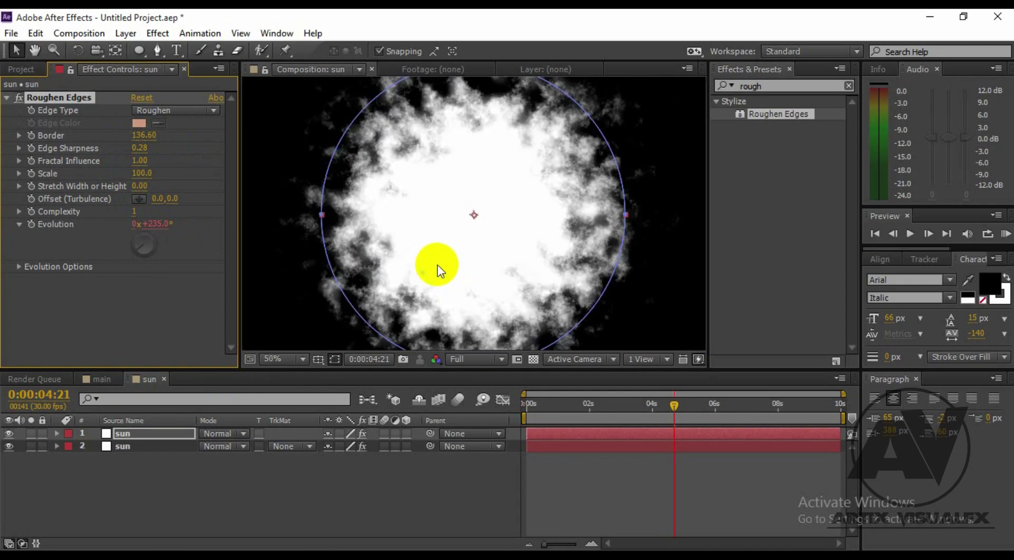
{"action": "left_click_drag", "start_coordinate": [134, 217], "coordinate": [139, 212]}
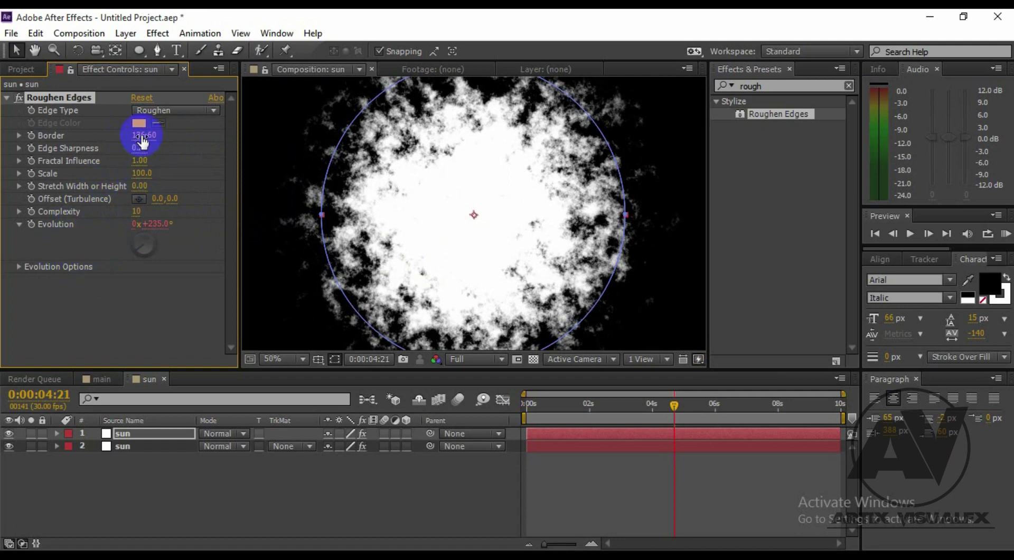
{"action": "left_click_drag", "start_coordinate": [139, 172], "coordinate": [127, 174]}
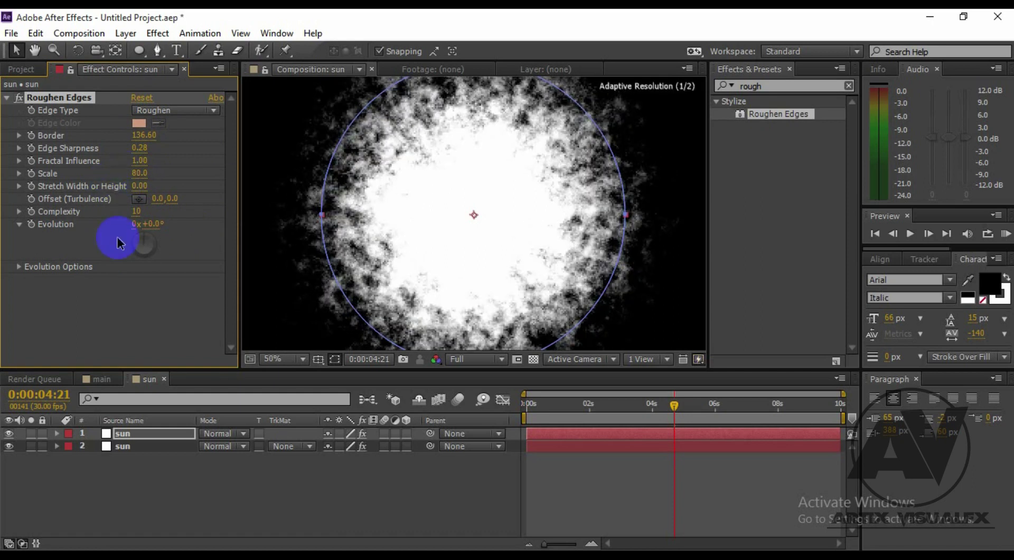
{"action": "scroll", "coordinate": [541, 216], "scroll_direction": "down", "scroll_amount": 2}
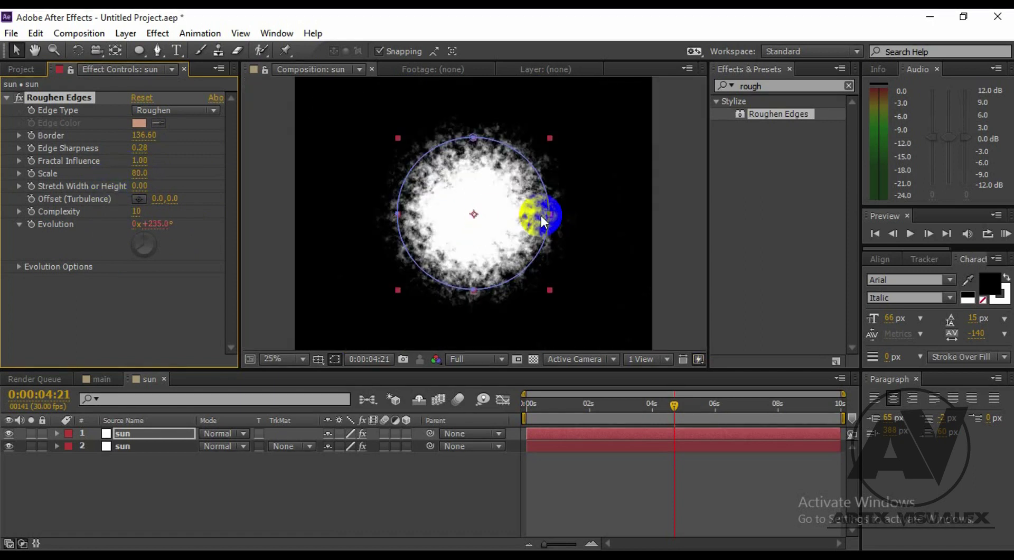
- Show the top sun layer's mask and set Mask Feather to 50 pixels
{"action": "left_click", "coordinate": [293, 474]}
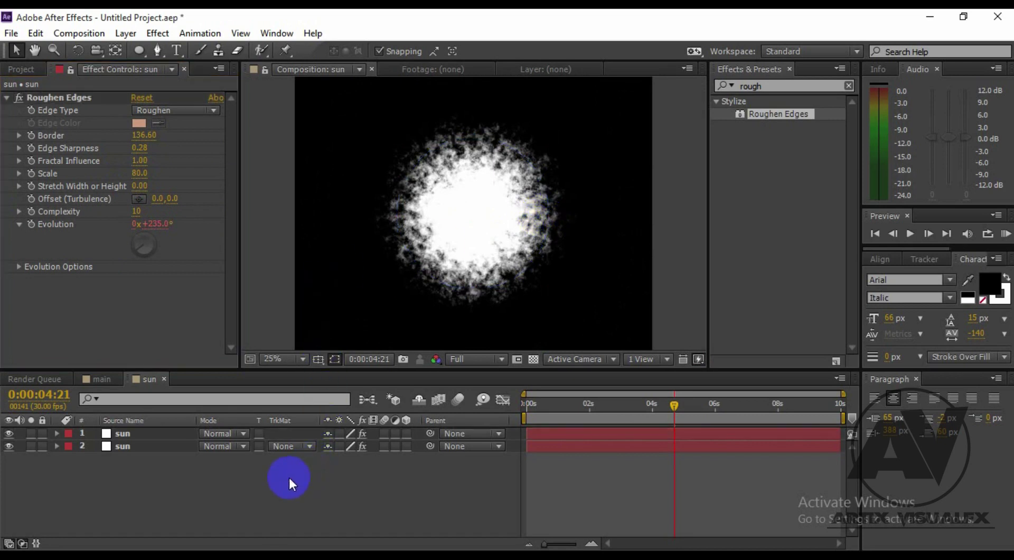
{"action": "left_click", "coordinate": [145, 434]}
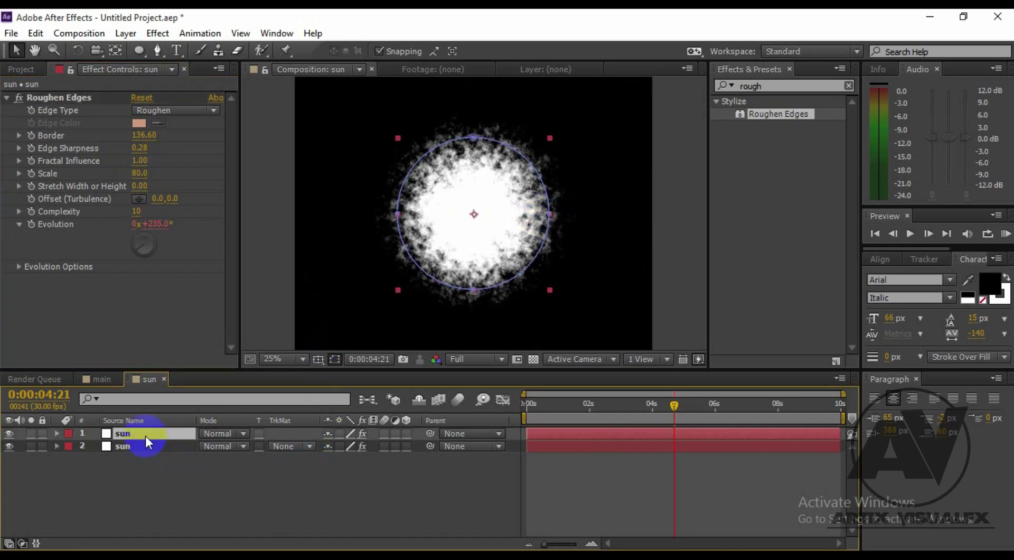
{"action": "left_click", "coordinate": [56, 434]}
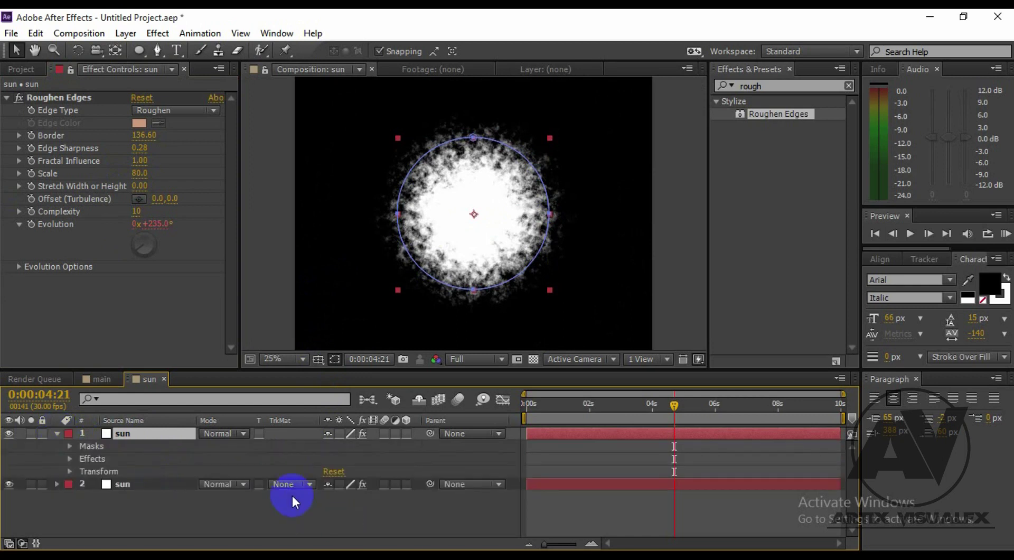
{"action": "left_click", "coordinate": [56, 433]}
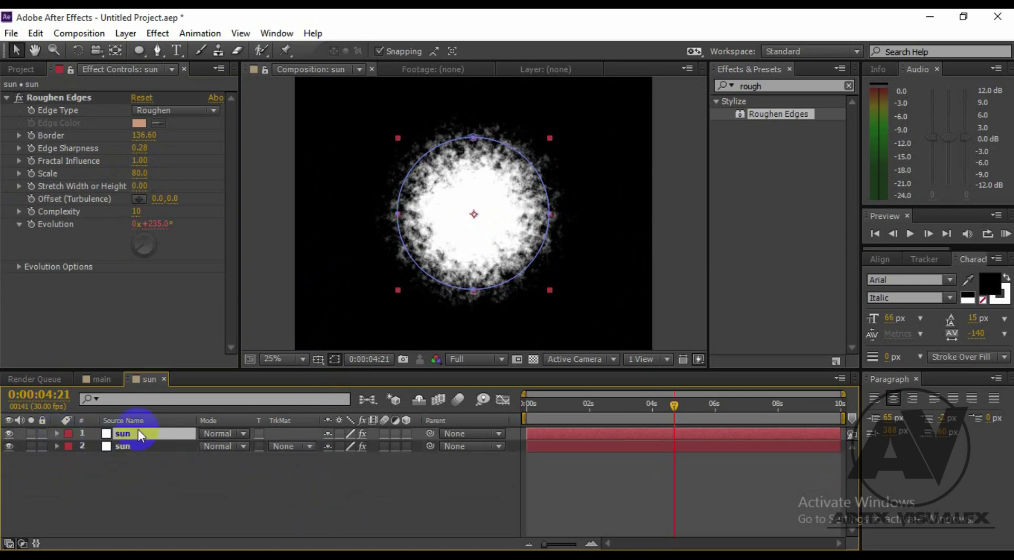
{"action": "key", "text": "m"}
{"action": "key", "text": "m"}
{"action": "left_click", "coordinate": [369, 471]}
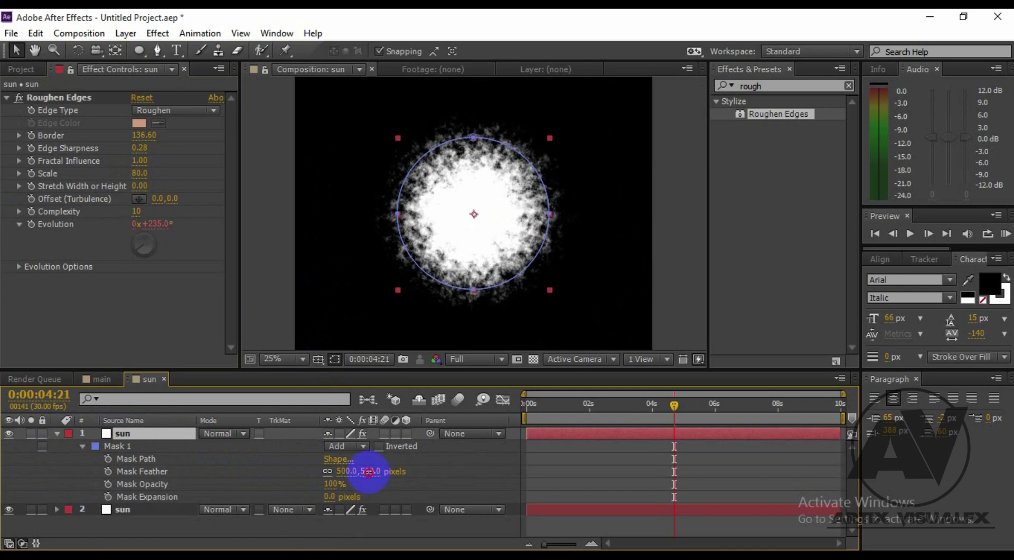
{"action": "type", "text": "50"}
{"action": "left_click", "coordinate": [450, 473]}
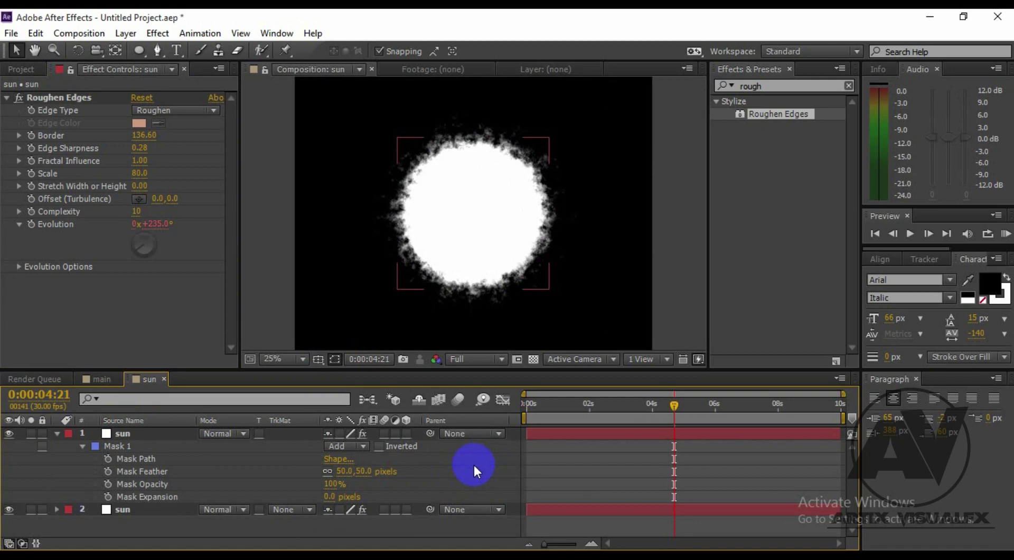
- Move the playhead to about 2 seconds and raise the Mask Feather to 260 pixels
{"action": "left_click", "coordinate": [57, 433]}
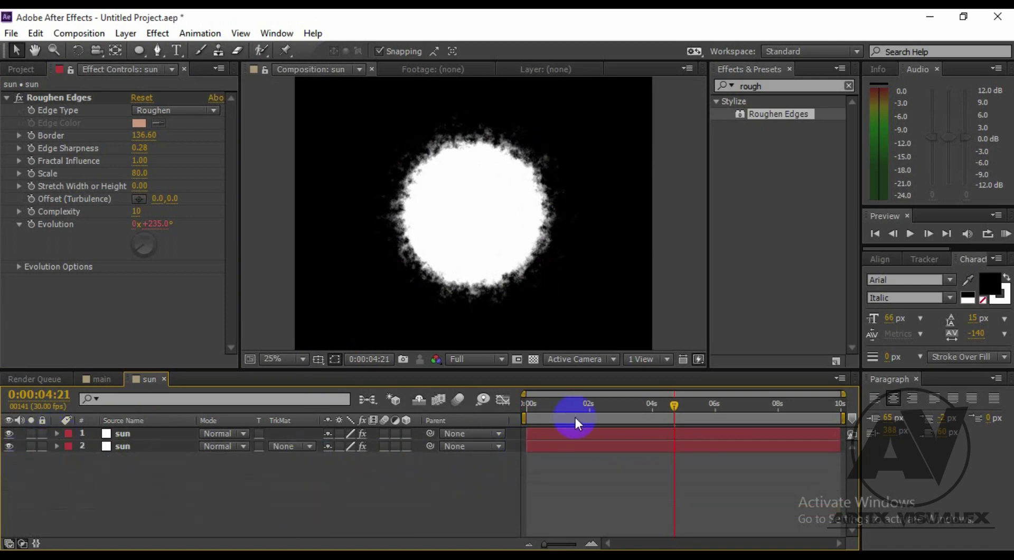
{"action": "left_click_drag", "start_coordinate": [533, 404], "coordinate": [614, 404]}
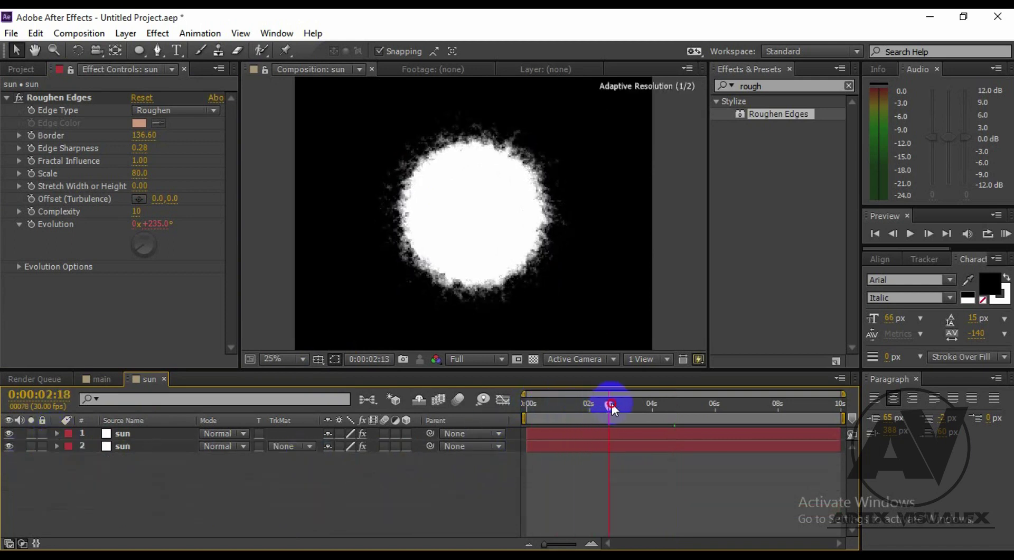
{"action": "left_click", "coordinate": [55, 432]}
{"action": "left_click", "coordinate": [363, 484]}
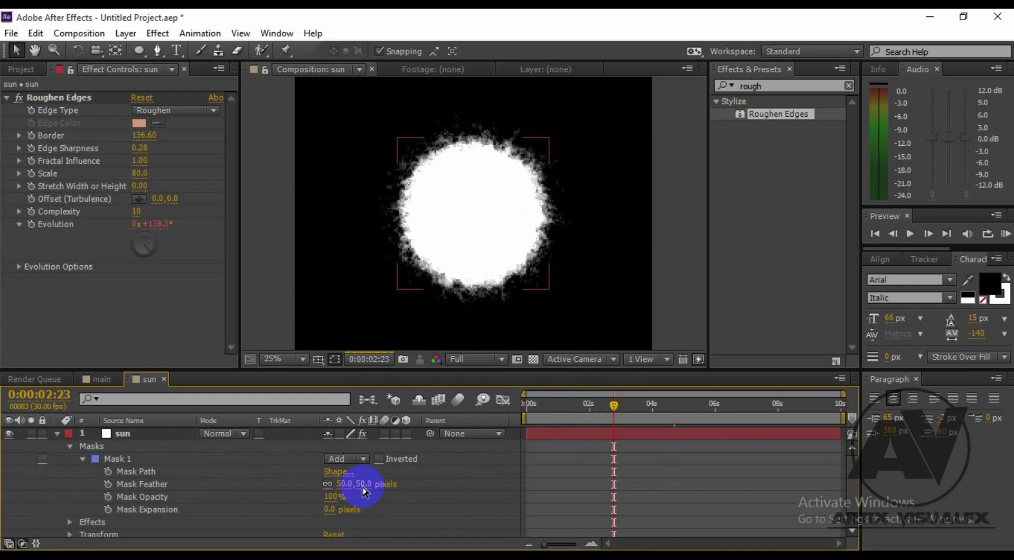
{"action": "mouse_move", "coordinate": [364, 491]}
{"action": "left_mouse_down"}
{"action": "mouse_move", "coordinate": [233, 503]}
{"action": "mouse_move", "coordinate": [412, 500]}
{"action": "left_mouse_up"}
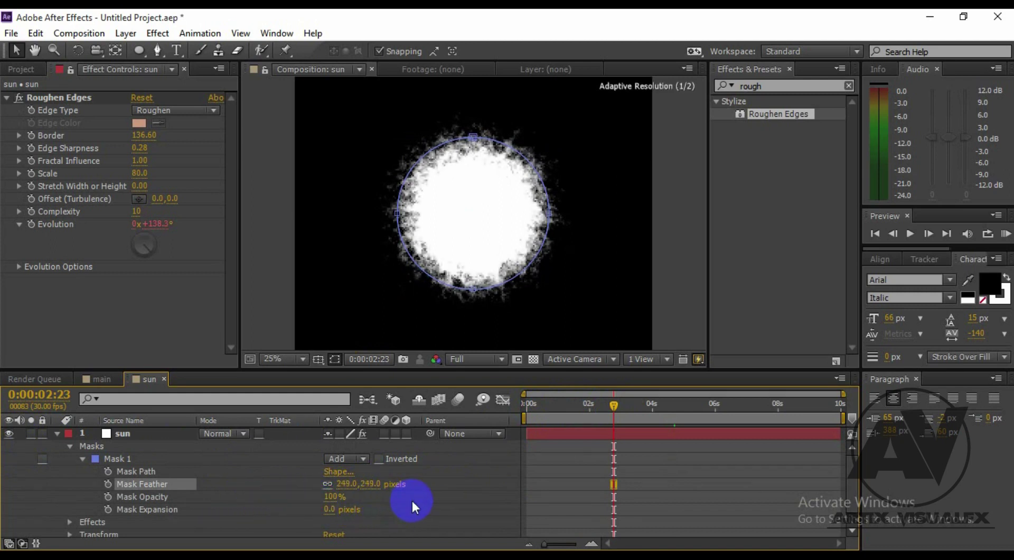
{"action": "left_click", "coordinate": [367, 485]}
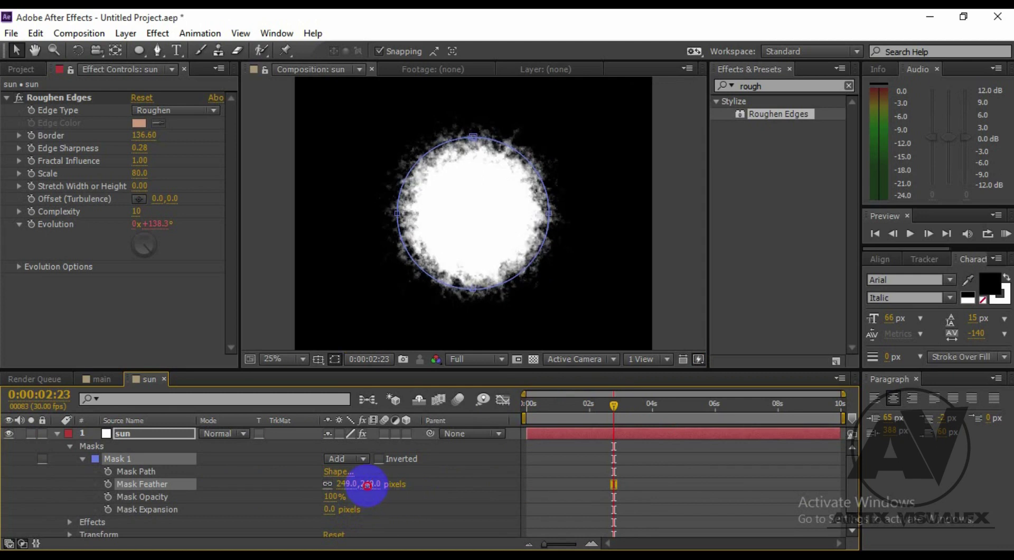
{"action": "left_click_drag", "start_coordinate": [367, 485], "coordinate": [373, 486]}
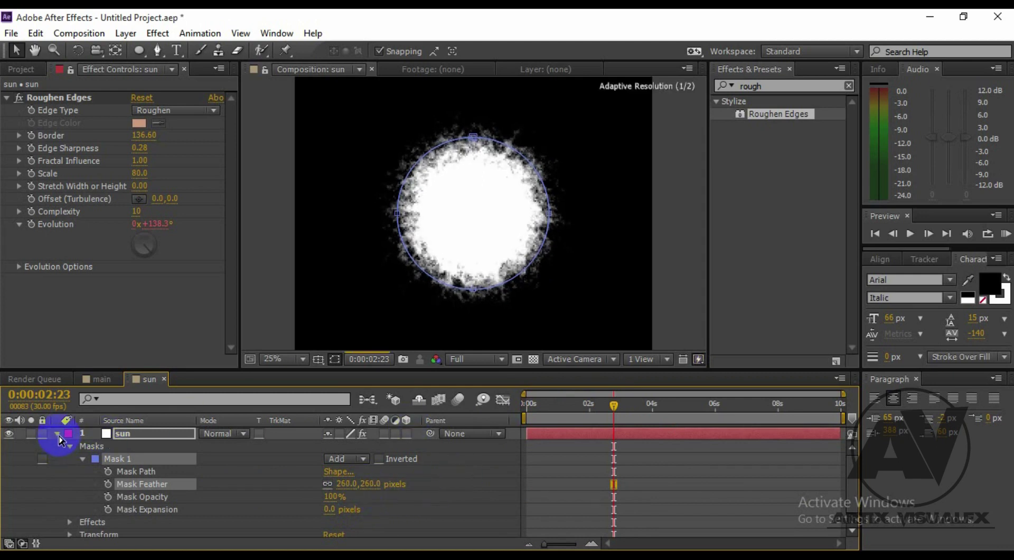
{"action": "left_click", "coordinate": [58, 436]}
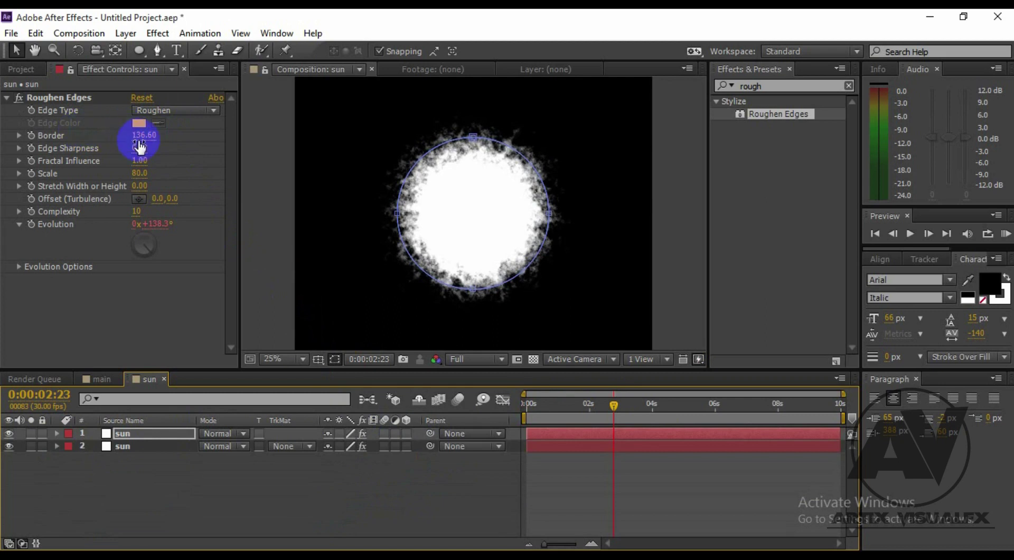
- Set the Roughen Edges Border to 350
{"action": "left_click", "coordinate": [337, 194]}
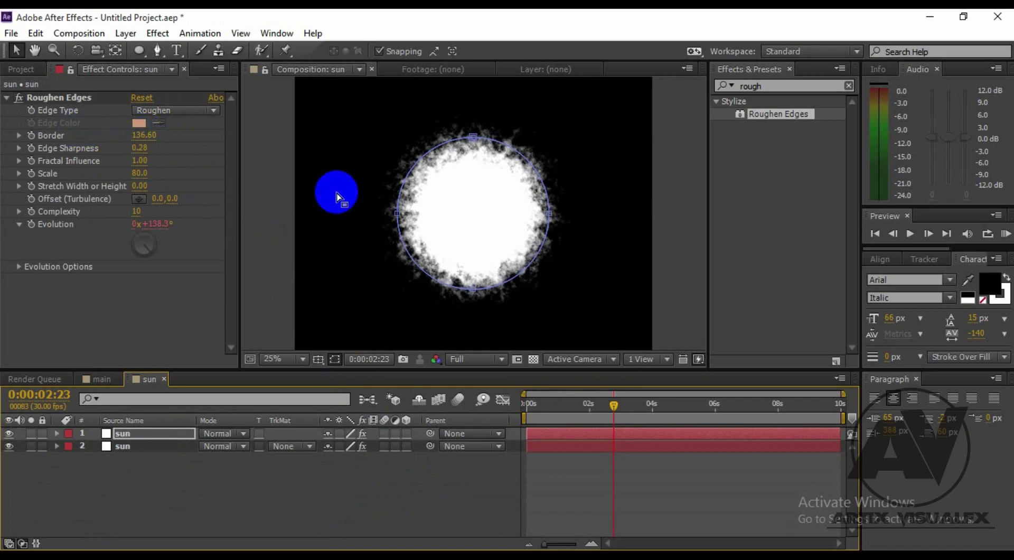
{"action": "left_click", "coordinate": [143, 135]}
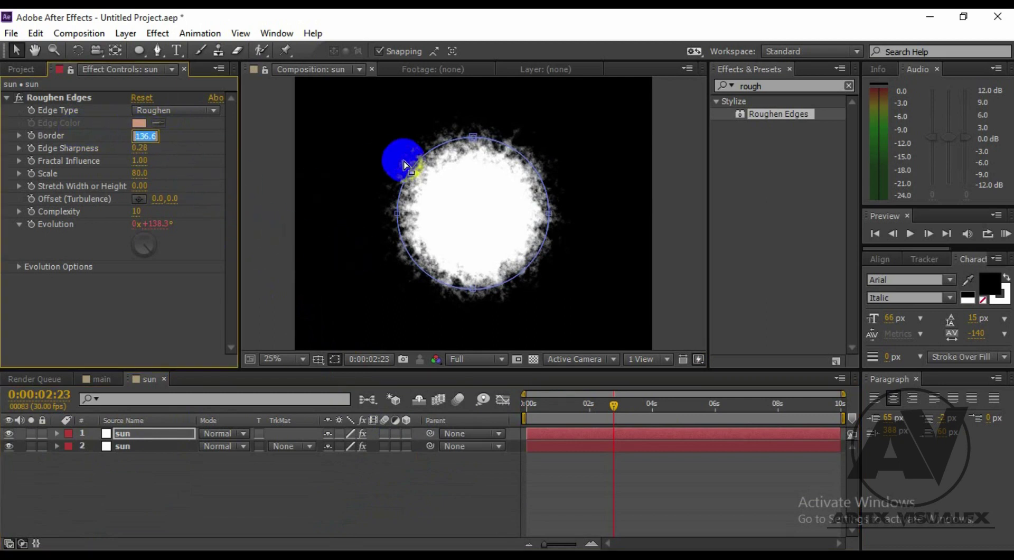
{"action": "type", "text": "350"}
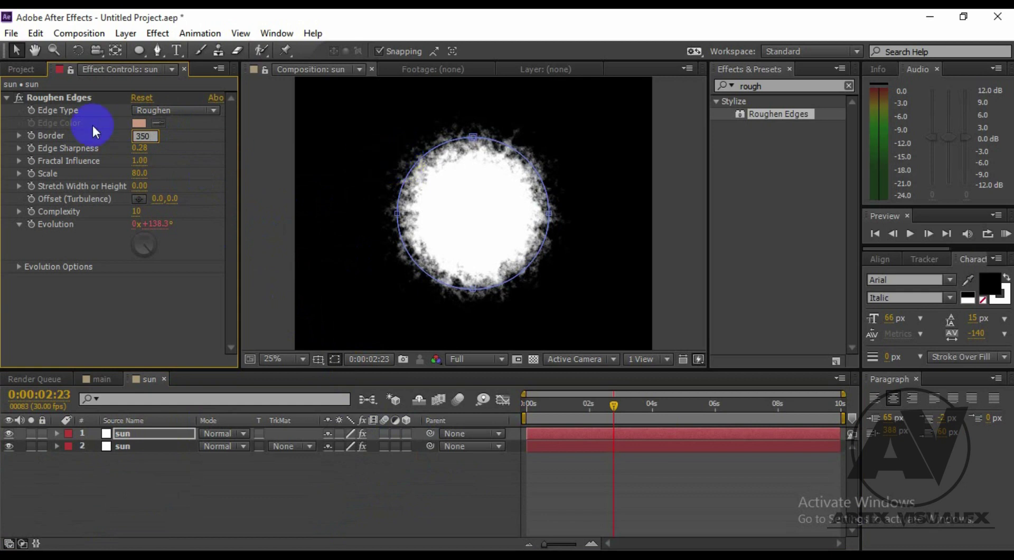
{"action": "key", "text": "Return"}
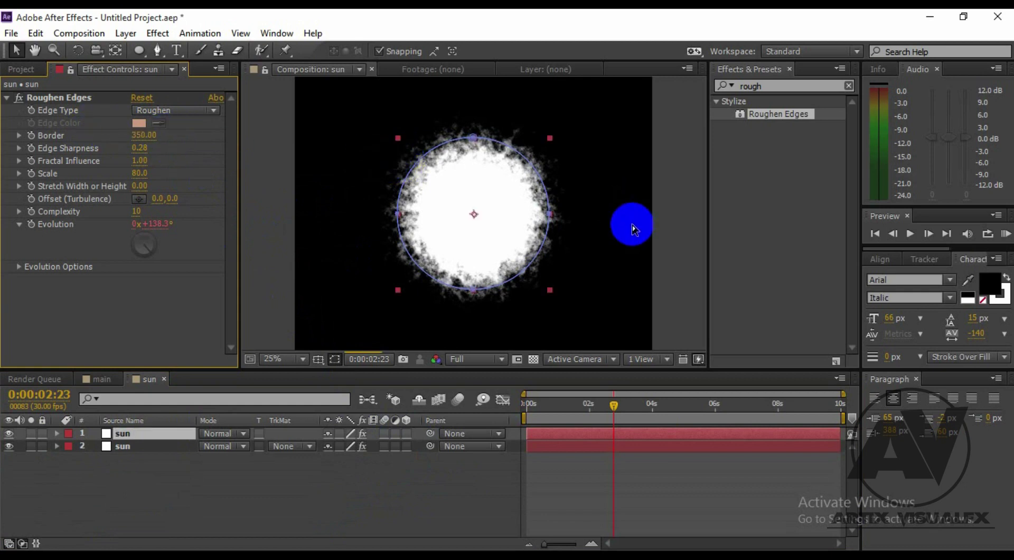
- Zoom in and out to inspect the sun's edges, clear the selection, and show the Project panel
{"action": "left_click", "coordinate": [521, 207]}
{"action": "key", "text": "period"}
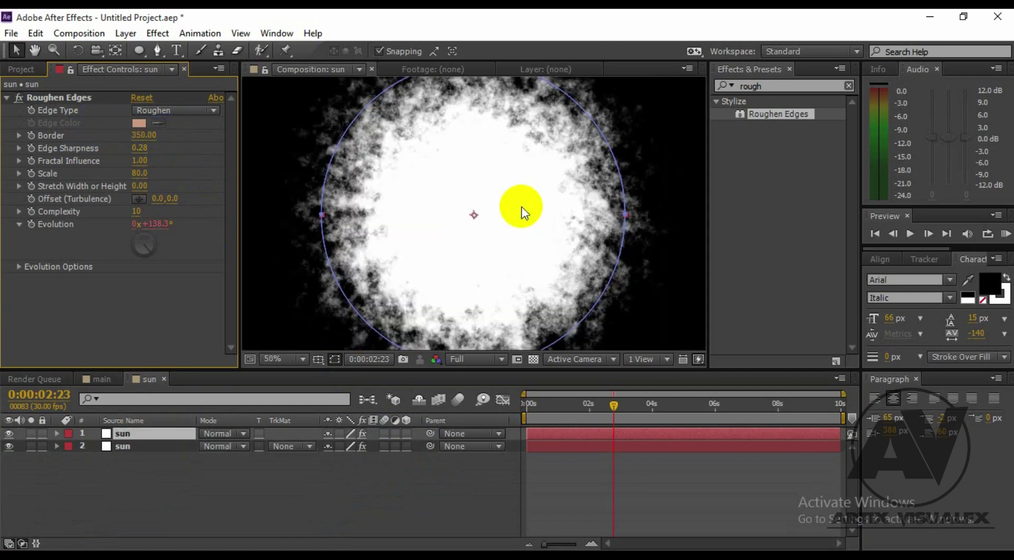
{"action": "key", "text": "comma"}
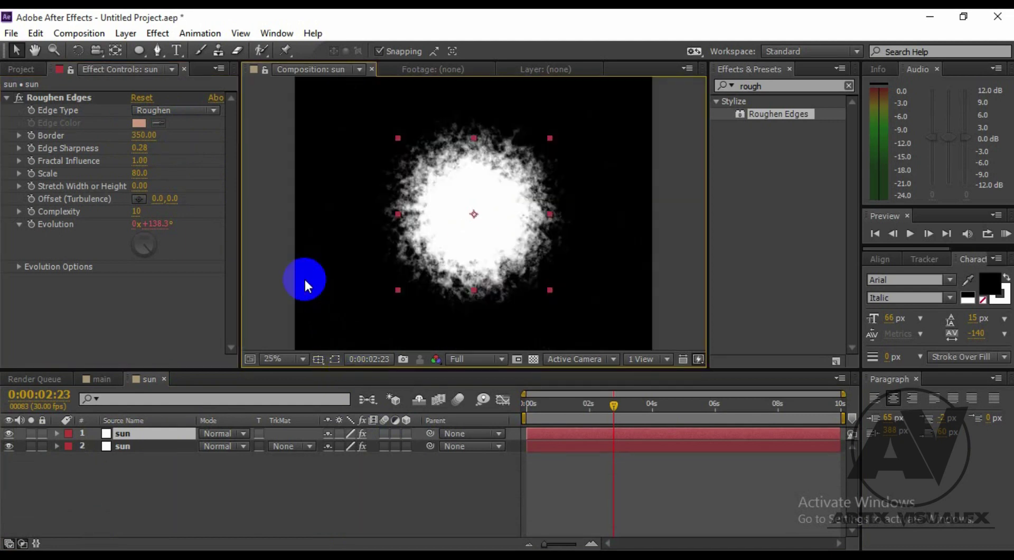
{"action": "left_click", "coordinate": [292, 267]}
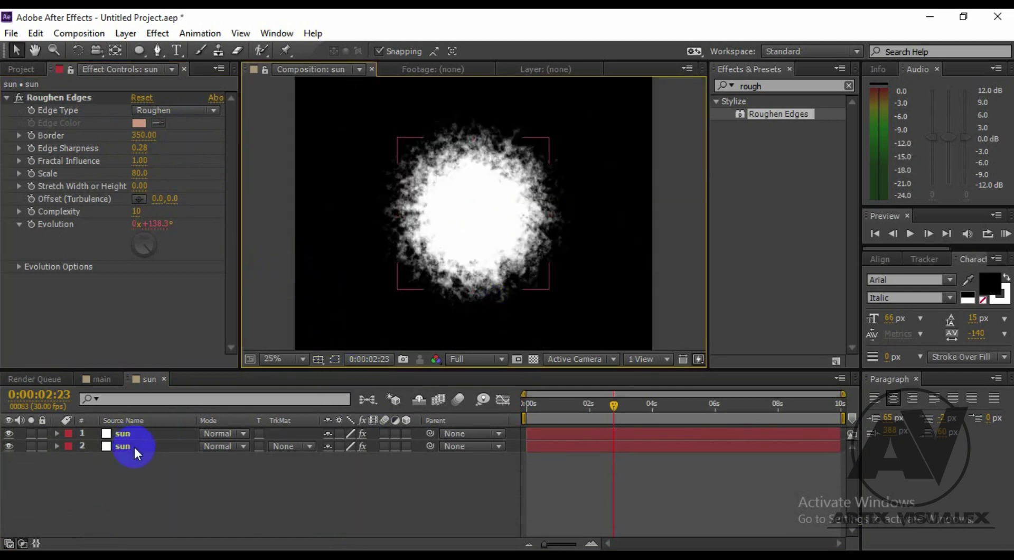
{"action": "left_click", "coordinate": [156, 454]}
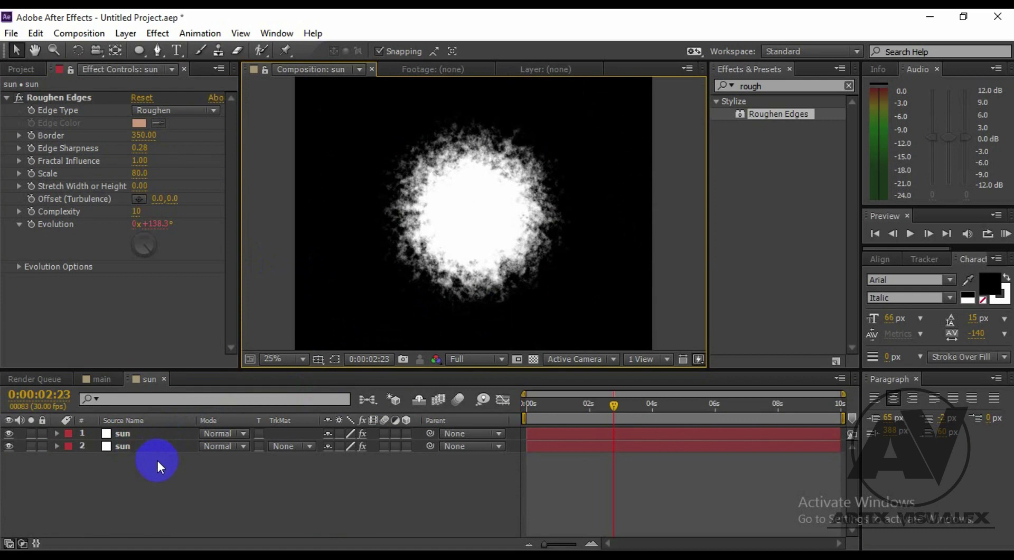
{"action": "left_click", "coordinate": [157, 449]}
{"action": "left_click", "coordinate": [112, 400]}
- Create a 1080 × 1080 composition named 'eclipse' and open it
{"action": "left_click", "coordinate": [27, 68]}
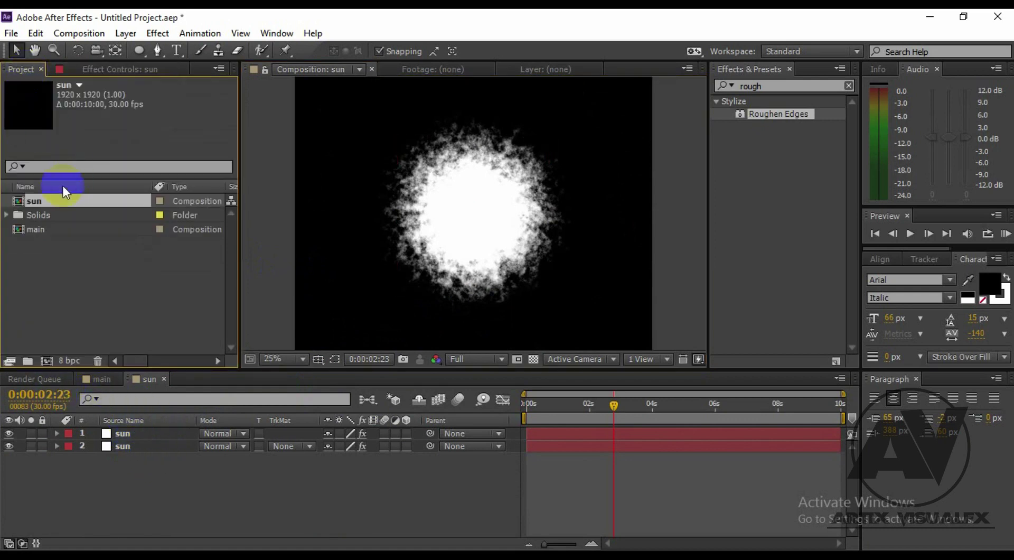
{"action": "left_click", "coordinate": [46, 361]}
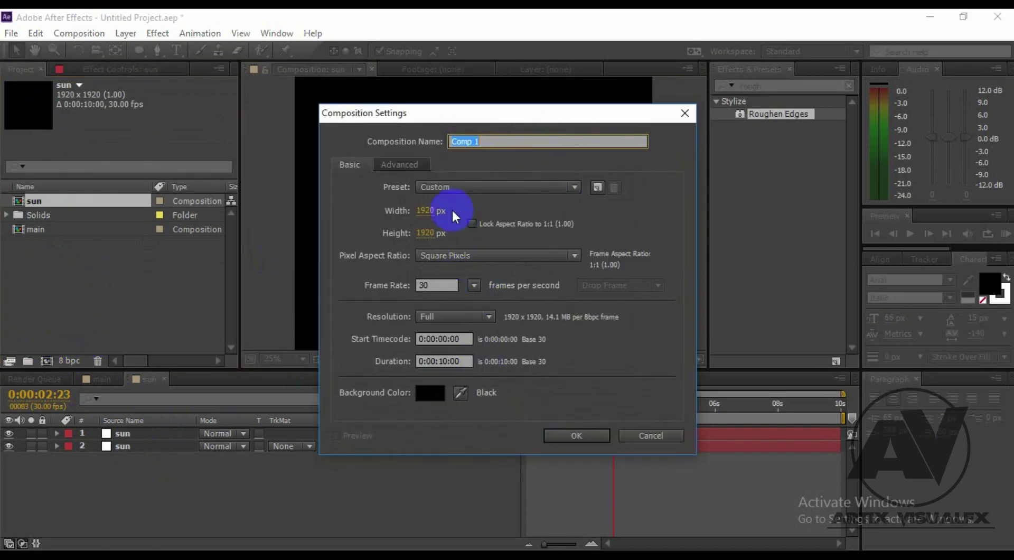
{"action": "left_click", "coordinate": [426, 210]}
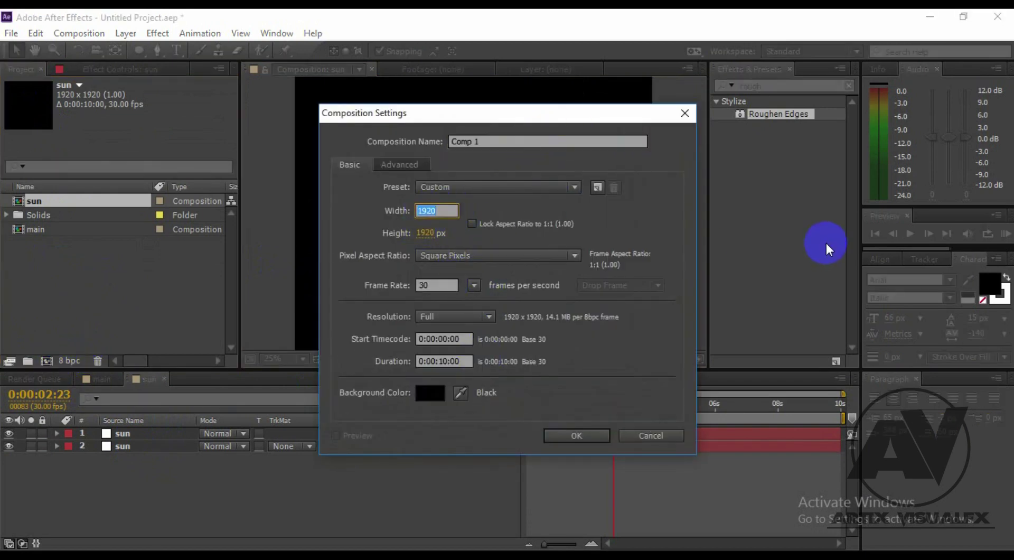
{"action": "type", "text": "10"}
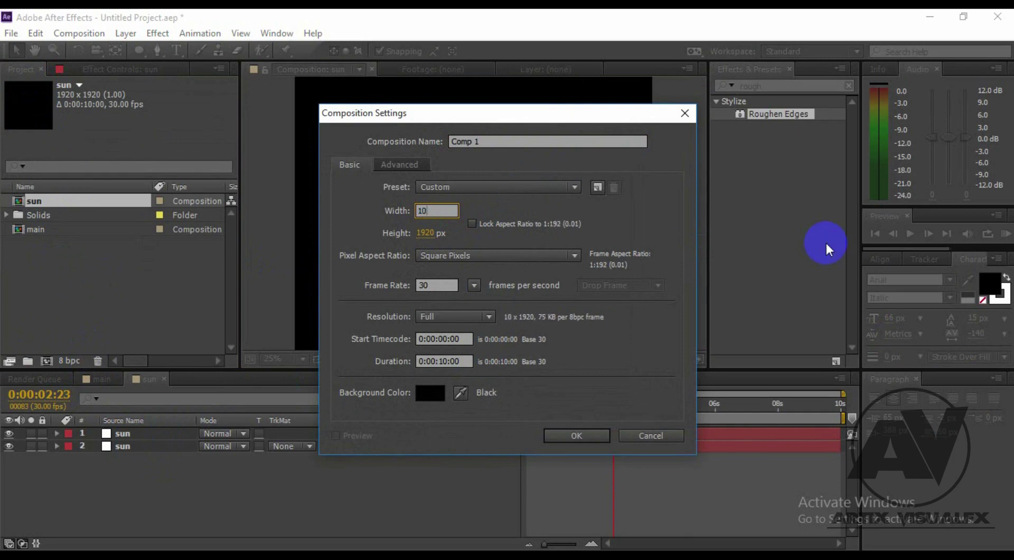
{"action": "type", "text": "80"}
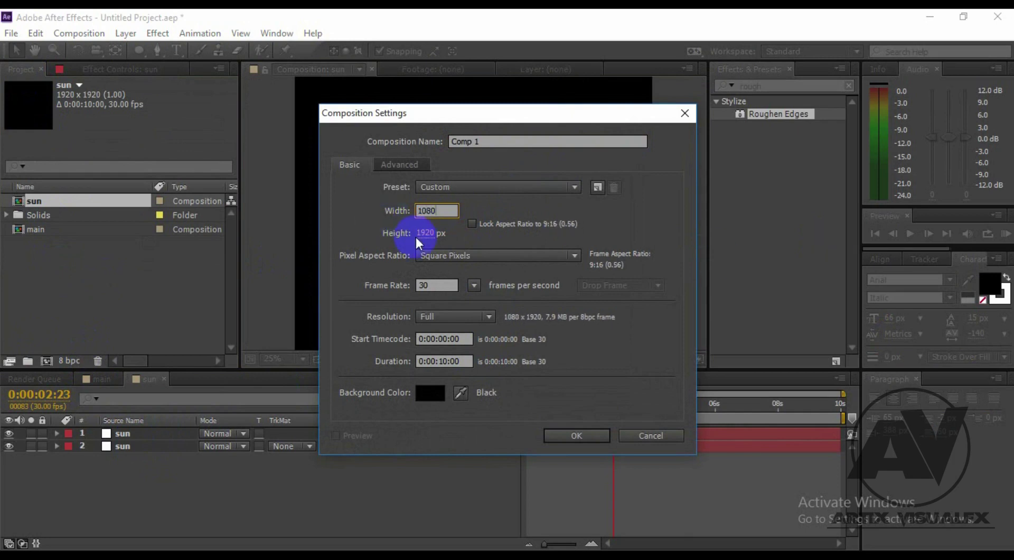
{"action": "left_click", "coordinate": [425, 233]}
{"action": "type", "text": "1"}
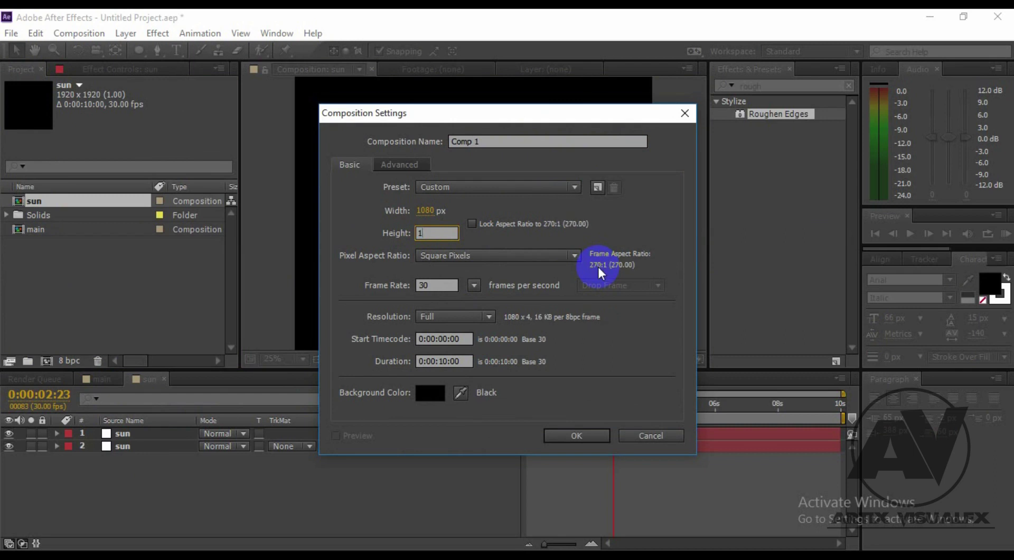
{"action": "type", "text": "080"}
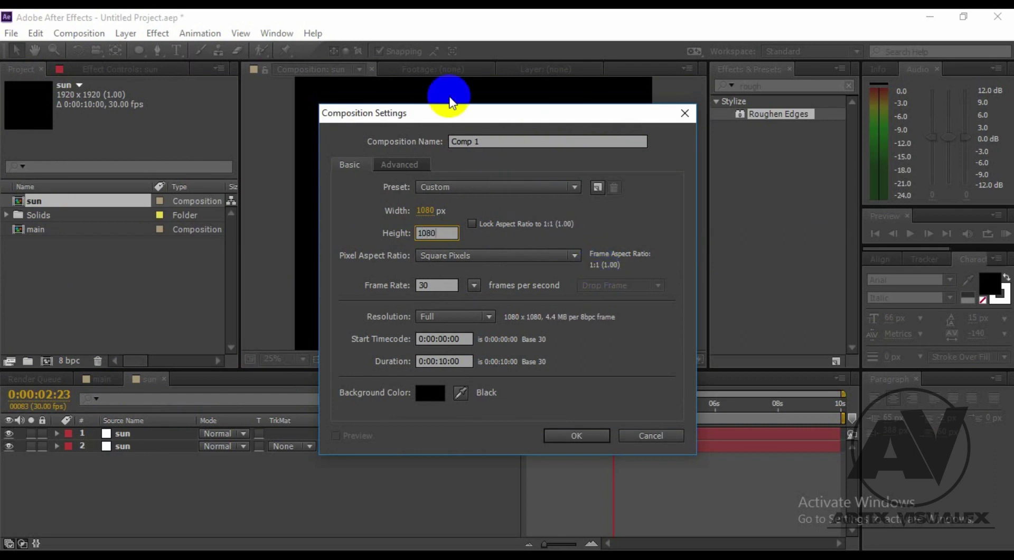
{"action": "left_click", "coordinate": [480, 141]}
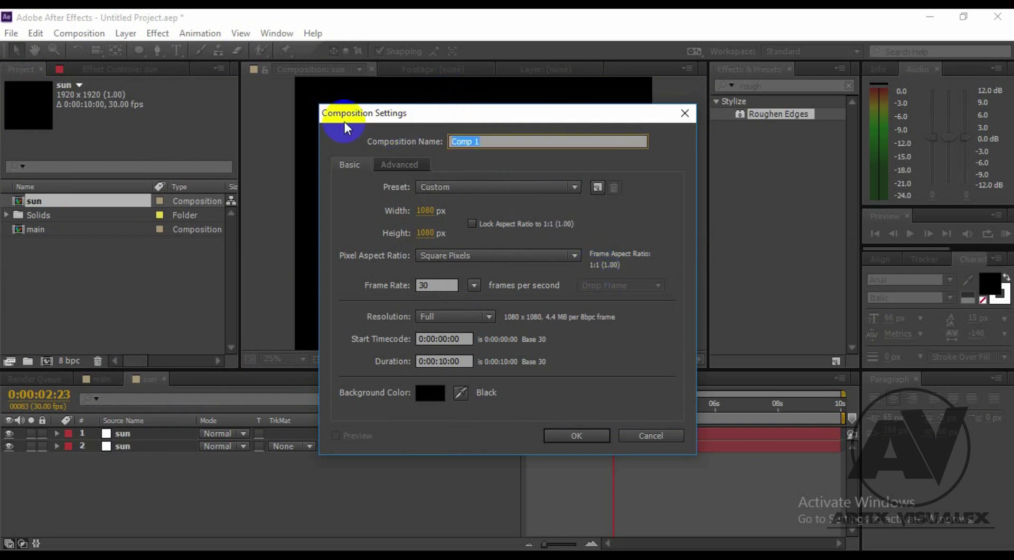
{"action": "type", "text": "eclipse"}
{"action": "left_click", "coordinate": [563, 435]}
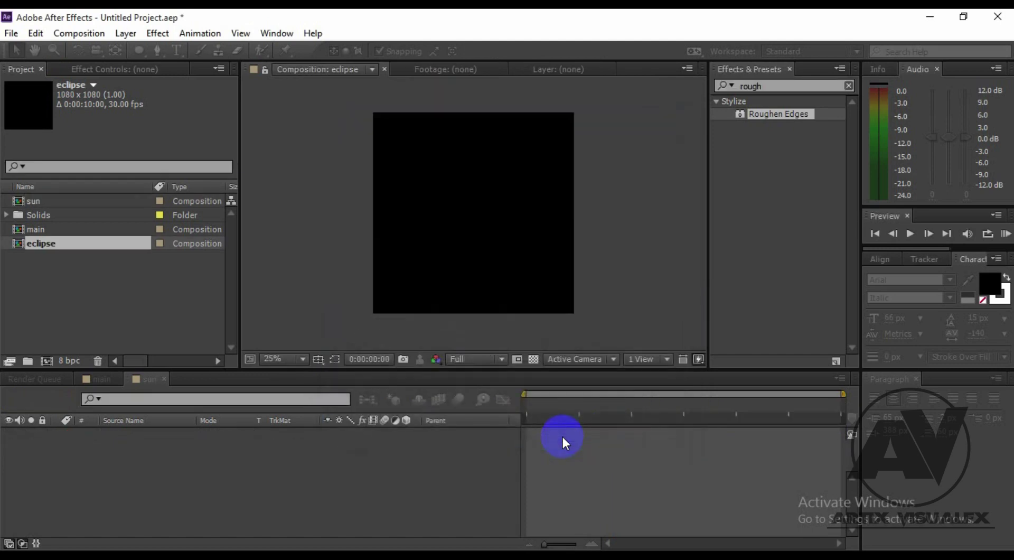
- Add a black 1080 × 1080 solid layer named 'eclipse' to the eclipse composition
{"action": "right_click", "coordinate": [208, 483]}
{"action": "mouse_move", "coordinate": [254, 329]}
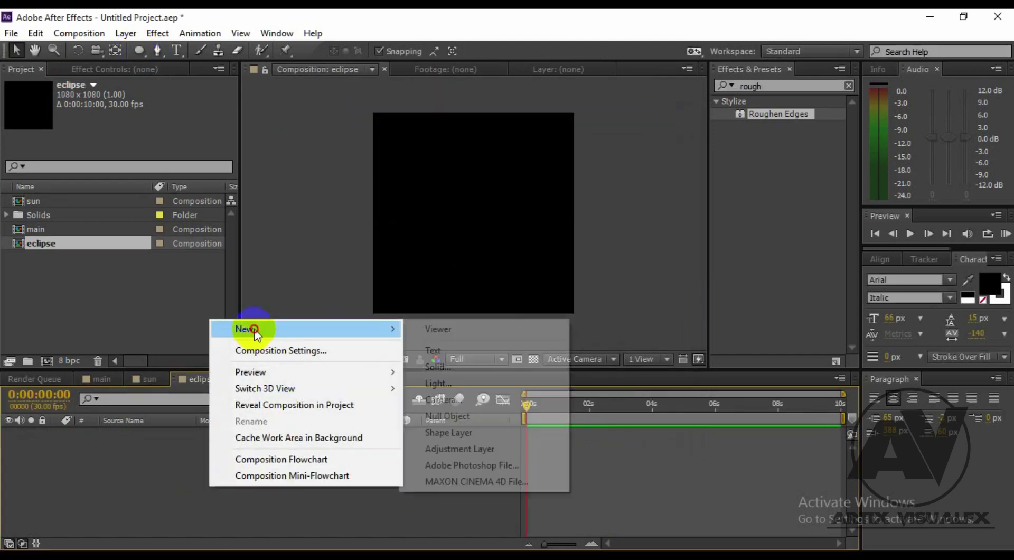
{"action": "left_click", "coordinate": [446, 370]}
{"action": "left_click", "coordinate": [499, 376]}
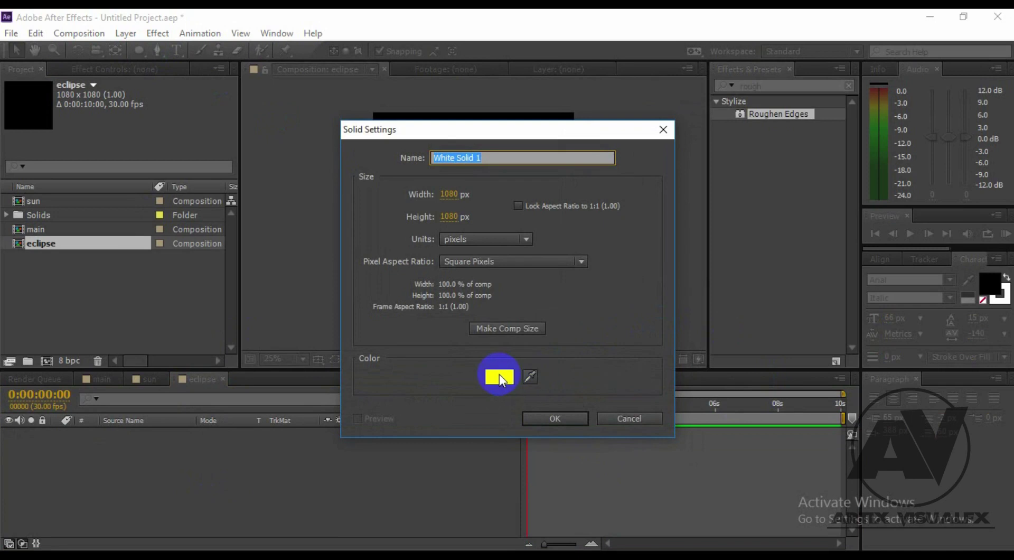
{"action": "left_click", "coordinate": [731, 326]}
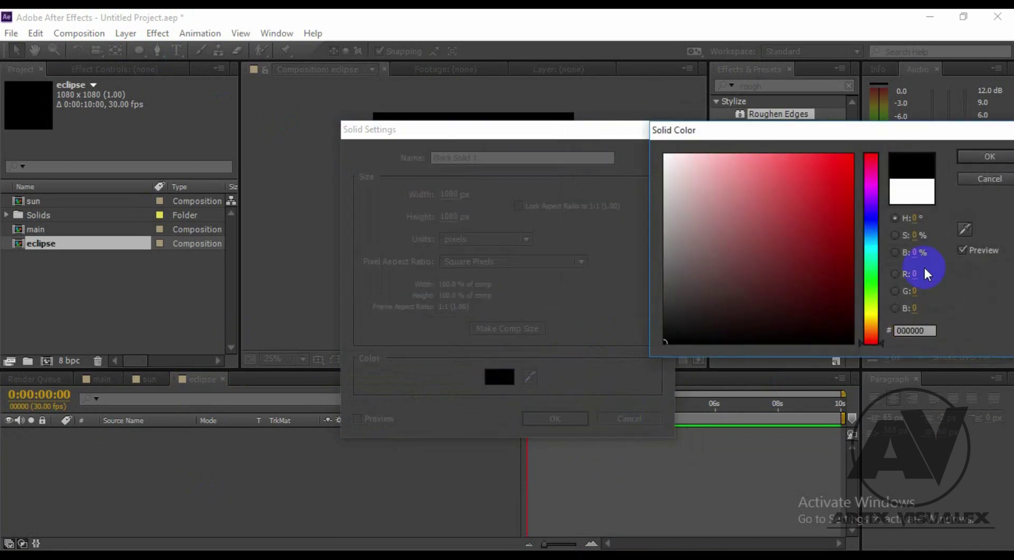
{"action": "left_click", "coordinate": [986, 157]}
{"action": "left_click", "coordinate": [494, 157]}
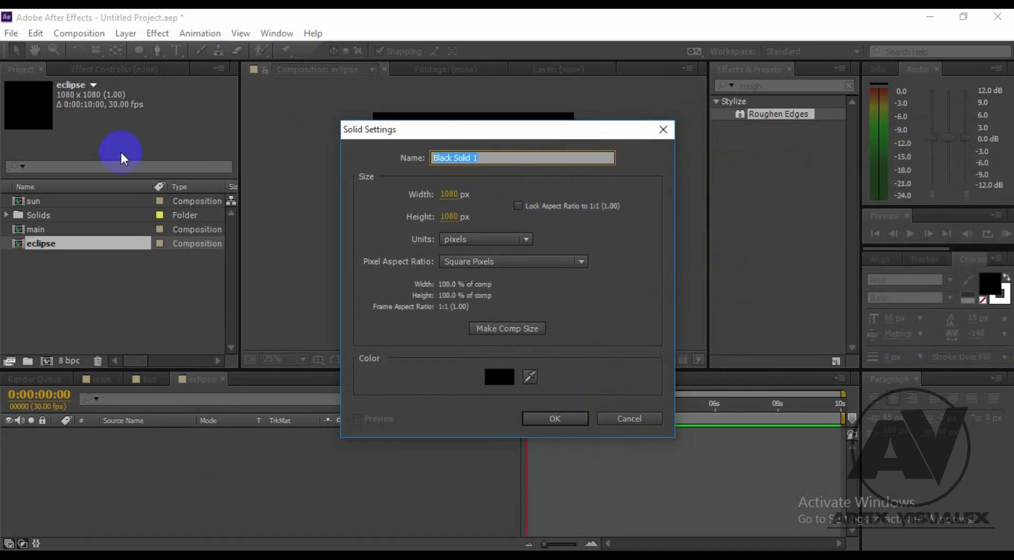
{"action": "type", "text": "e"}
{"action": "type", "text": "d"}
{"action": "type", "text": "pse"}
{"action": "left_click", "coordinate": [550, 418]}
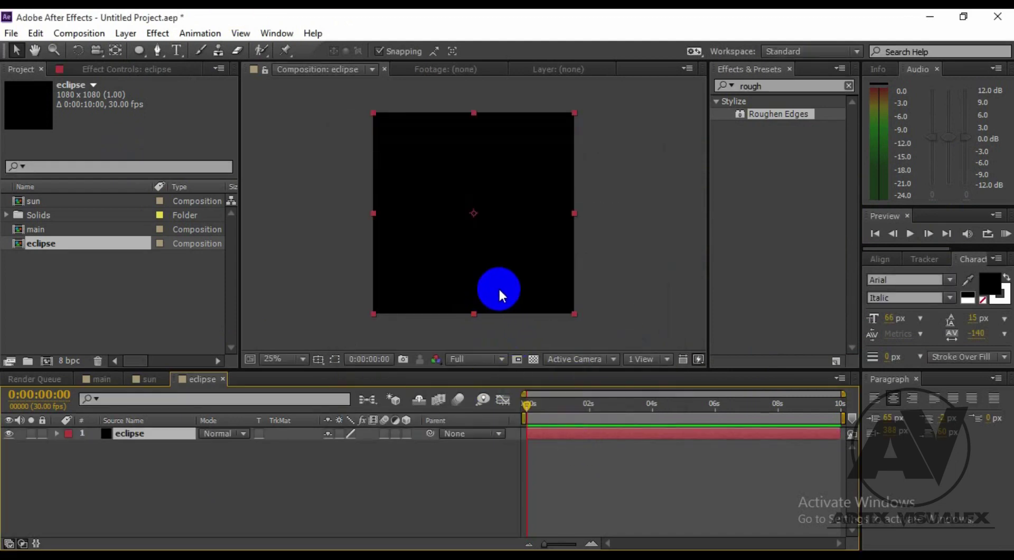
- Add a circular ellipse mask to the eclipse solid and show its outline
{"action": "double_click", "coordinate": [140, 50]}
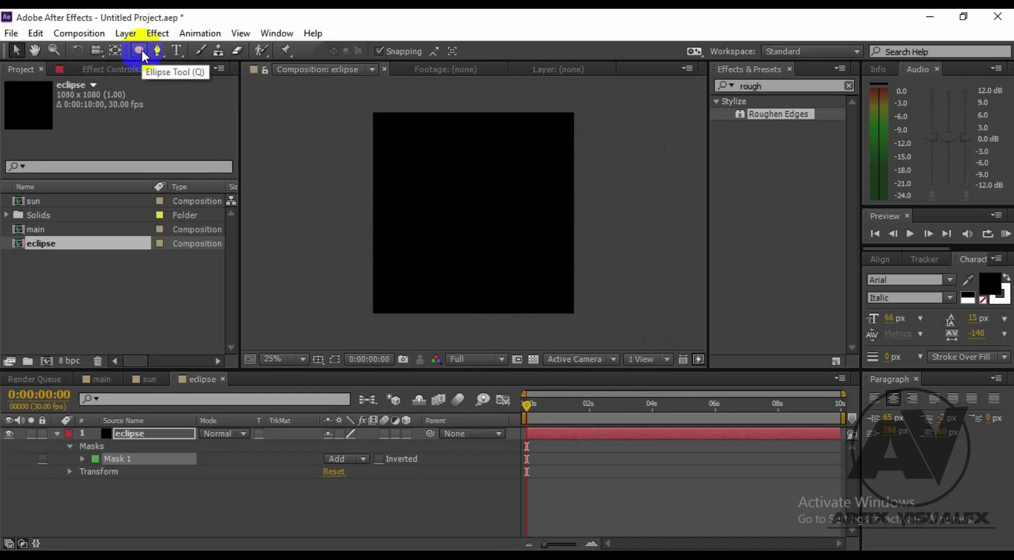
{"action": "left_click", "coordinate": [105, 244]}
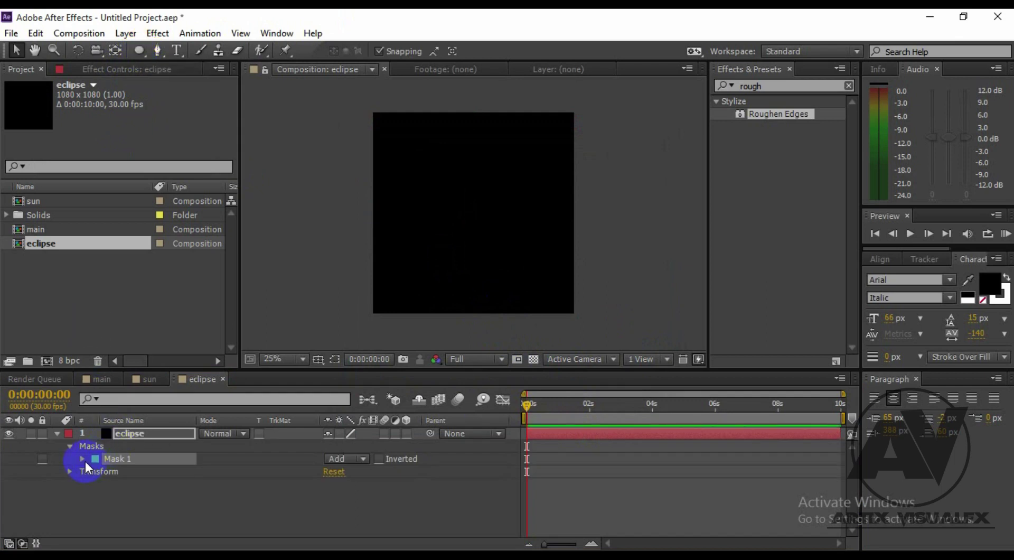
{"action": "left_click", "coordinate": [335, 358]}
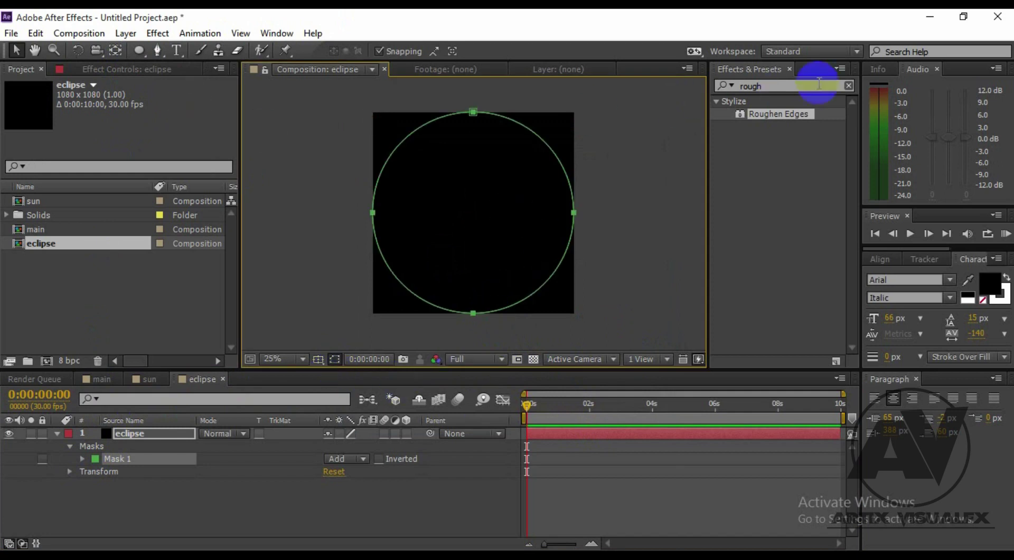
- Apply Roughen Edges to the eclipse layer with a Border of 8.80
{"action": "left_click_drag", "start_coordinate": [778, 114], "coordinate": [643, 162]}
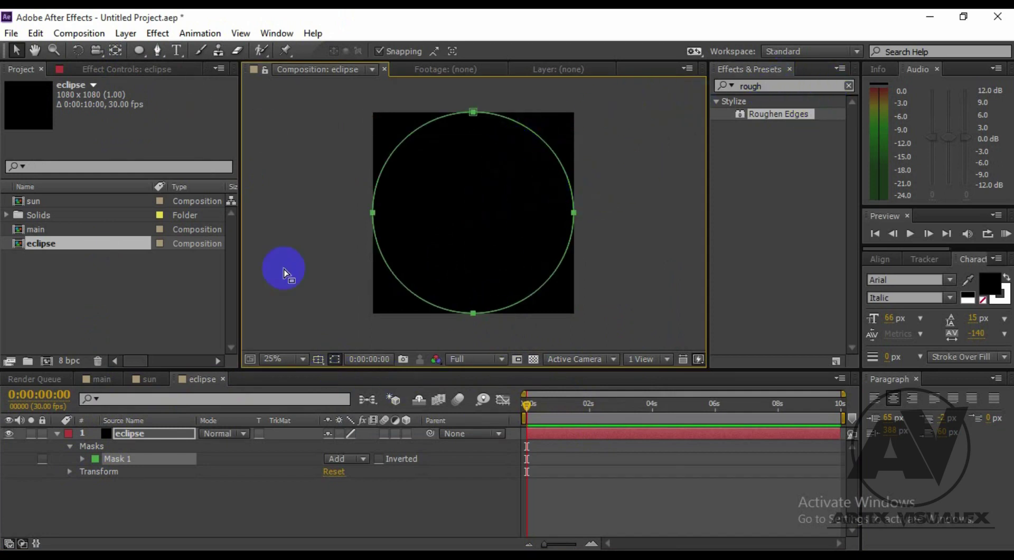
{"action": "left_click_drag", "start_coordinate": [643, 162], "coordinate": [771, 115]}
{"action": "left_click", "coordinate": [773, 114]}
{"action": "left_click", "coordinate": [153, 470]}
{"action": "left_click", "coordinate": [132, 433]}
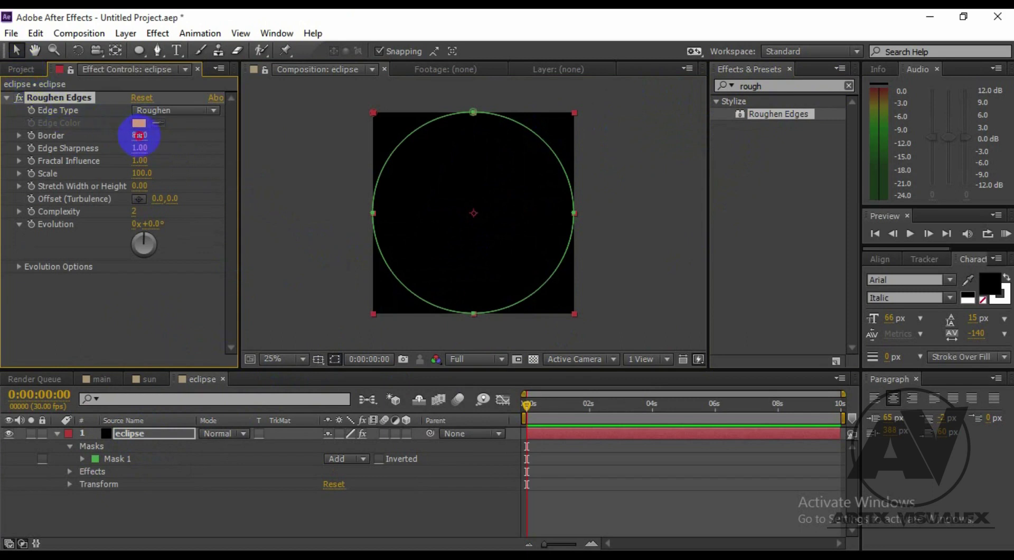
{"action": "left_click_drag", "start_coordinate": [139, 135], "coordinate": [139, 135]}
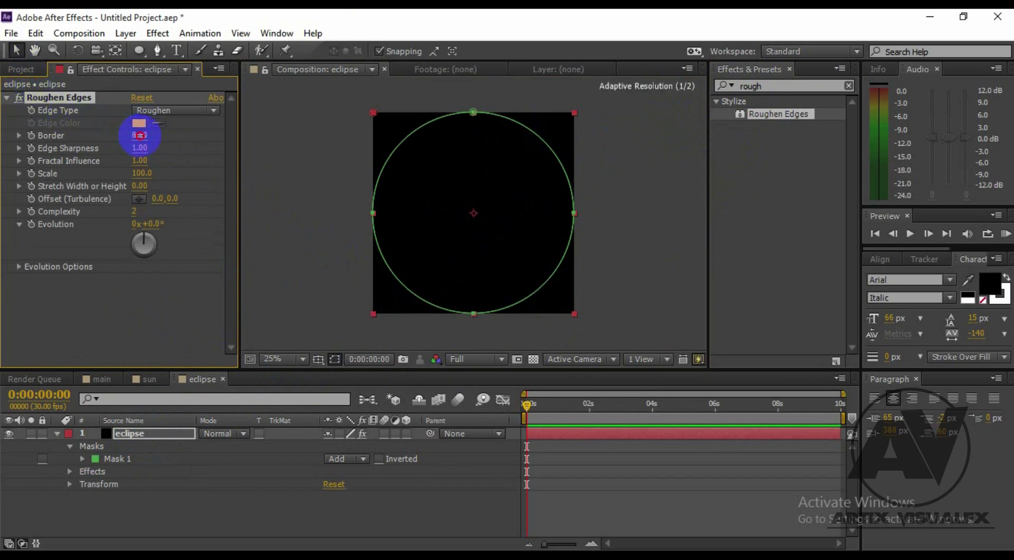
{"action": "left_click", "coordinate": [7, 97]}
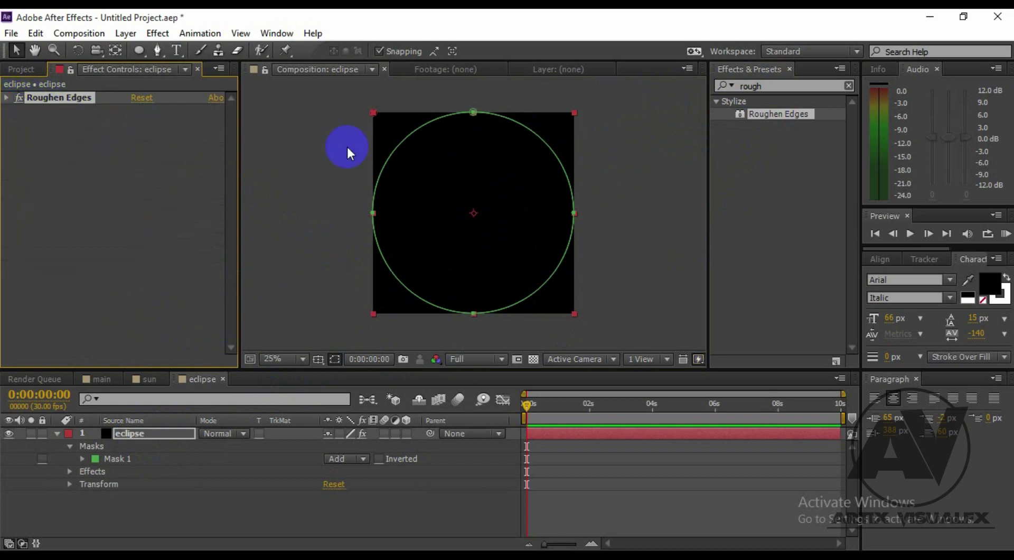
- Shrink the circular mask evenly about its centre into a smaller circle
{"action": "double_click", "coordinate": [472, 111]}
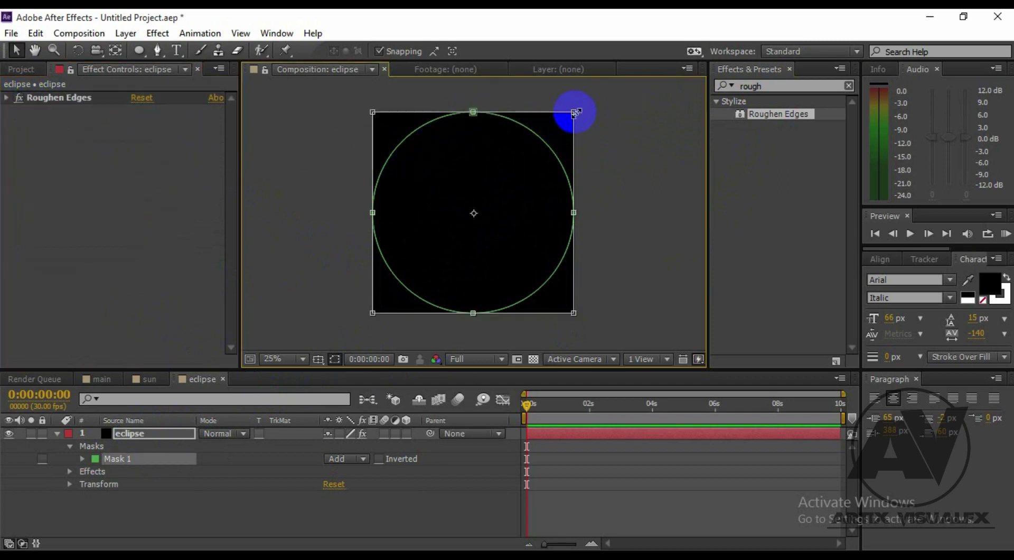
{"action": "left_click_drag", "start_coordinate": [576, 113], "coordinate": [550, 150]}
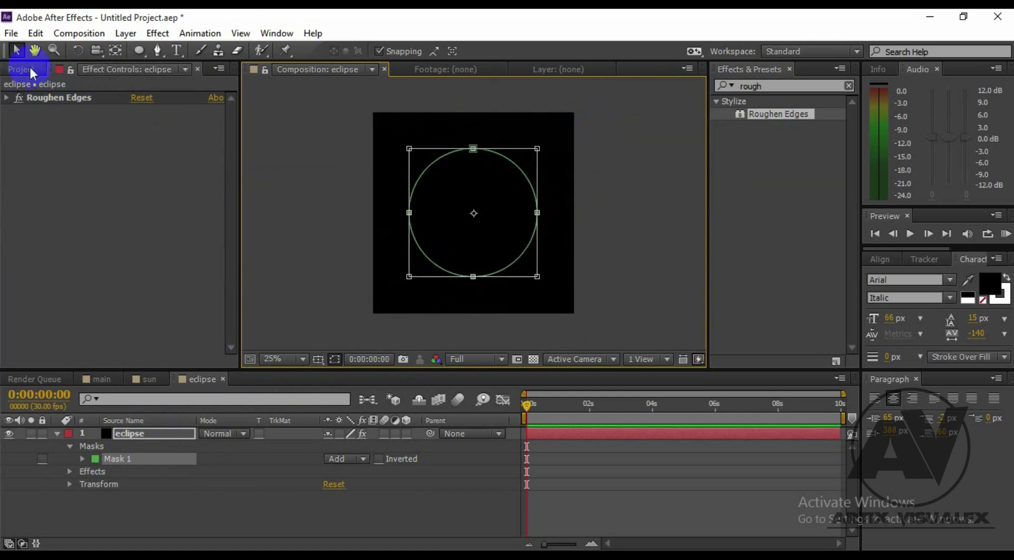
{"action": "left_click", "coordinate": [21, 69]}
- Add the sun composition to the main composition and scale it to 76%
{"action": "left_click", "coordinate": [166, 316]}
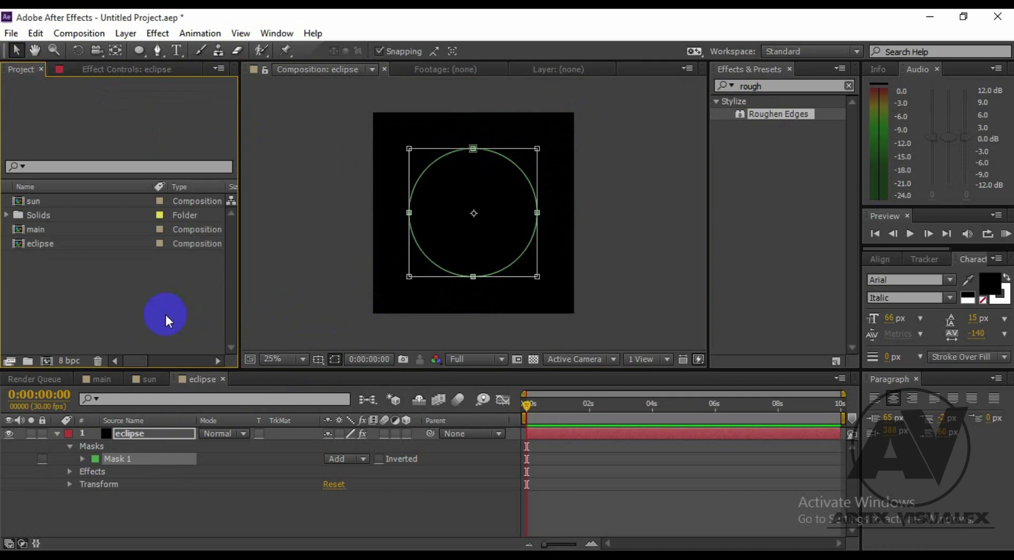
{"action": "left_click", "coordinate": [56, 434]}
{"action": "left_click", "coordinate": [90, 379]}
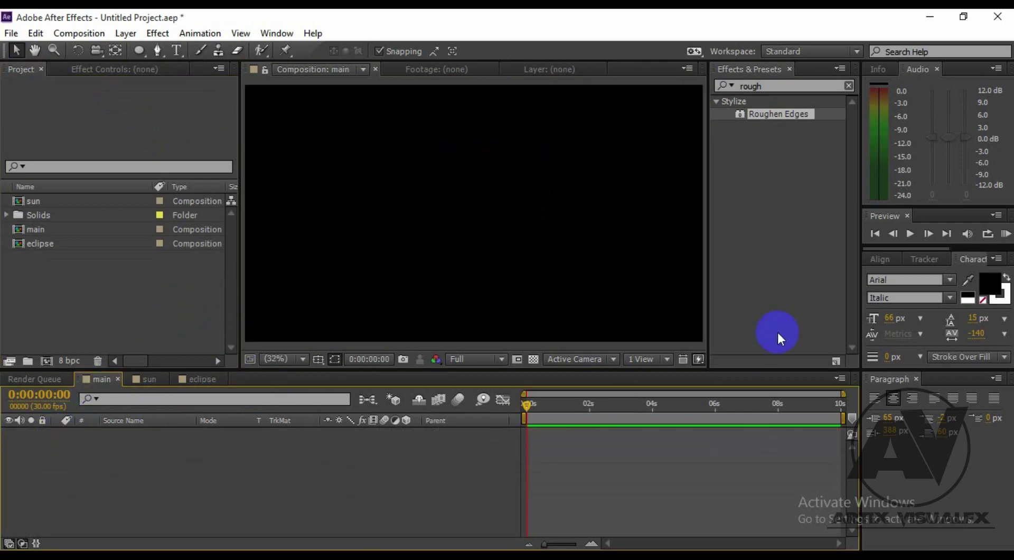
{"action": "left_click", "coordinate": [46, 203]}
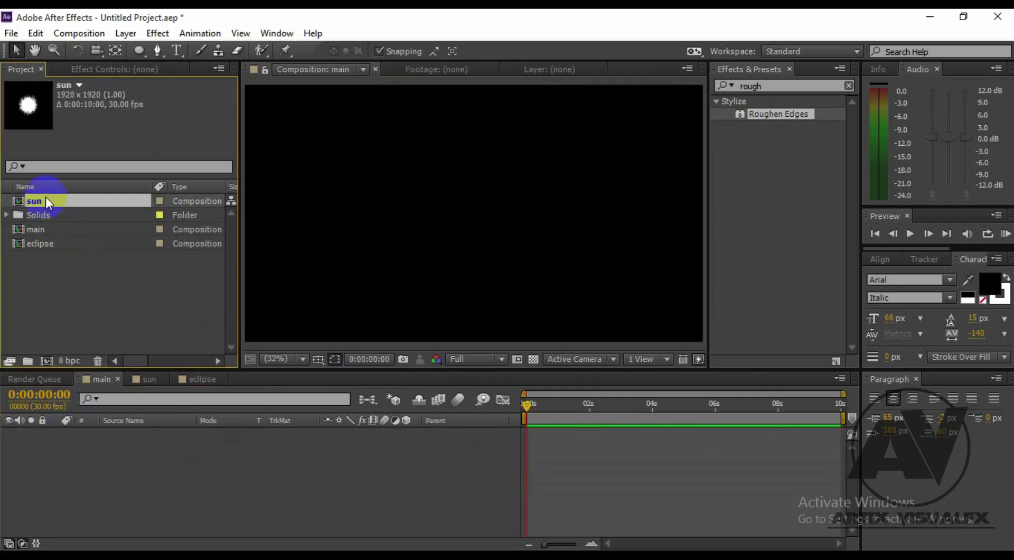
{"action": "left_click_drag", "start_coordinate": [49, 203], "coordinate": [109, 457]}
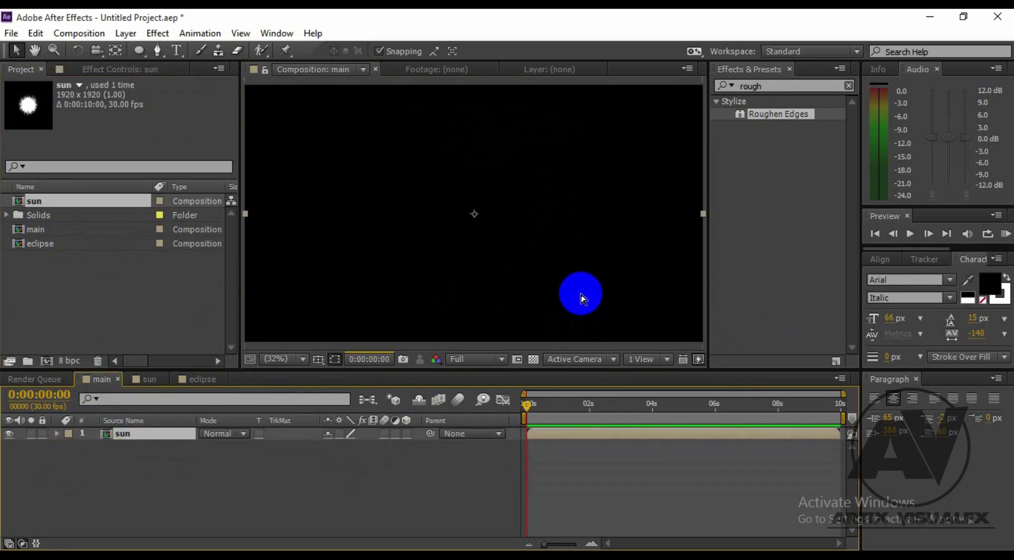
{"action": "key", "text": "comma"}
{"action": "key", "text": "comma"}
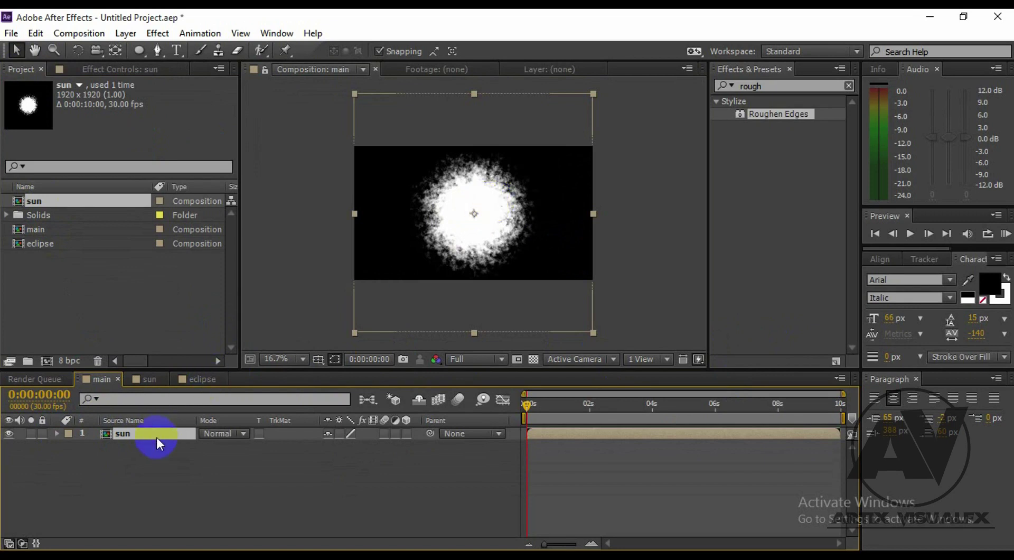
{"action": "key", "text": "s"}
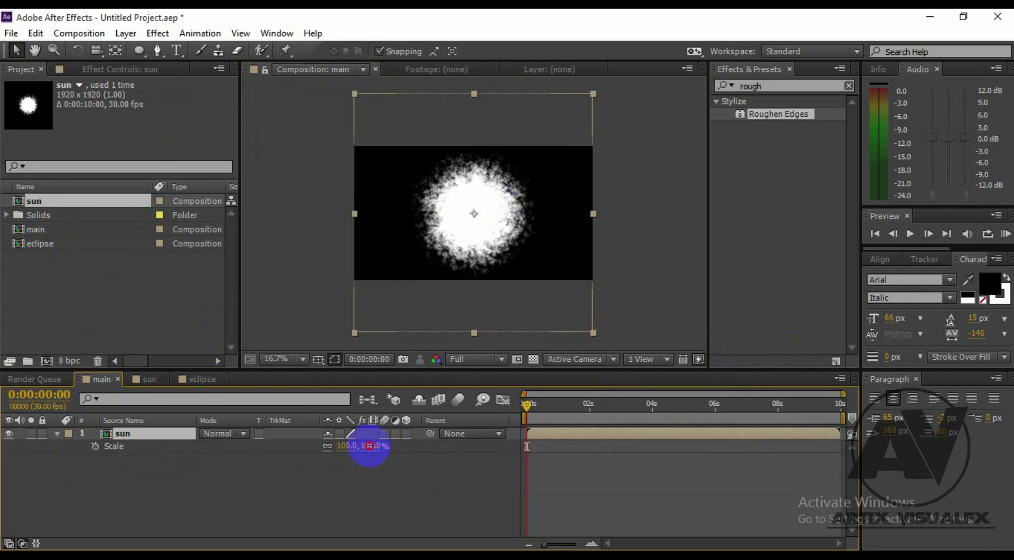
{"action": "left_click_drag", "start_coordinate": [369, 445], "coordinate": [365, 445]}
{"action": "left_click_drag", "start_coordinate": [359, 446], "coordinate": [349, 446]}
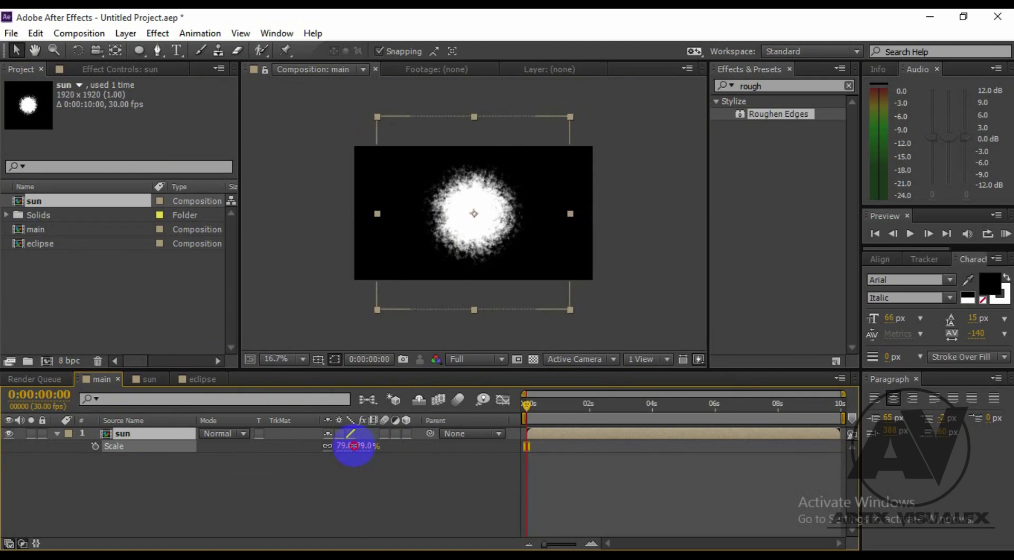
{"action": "key", "text": "period"}
{"action": "key", "text": "period"}
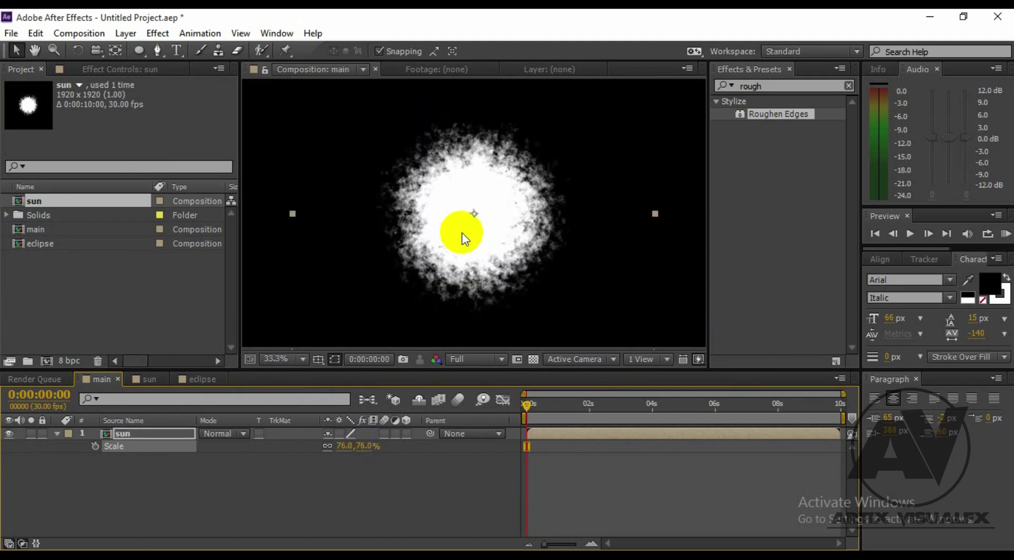
- Place the eclipse composition as a layer above the sun layer
{"action": "left_click", "coordinate": [63, 230]}
{"action": "left_click", "coordinate": [63, 242]}
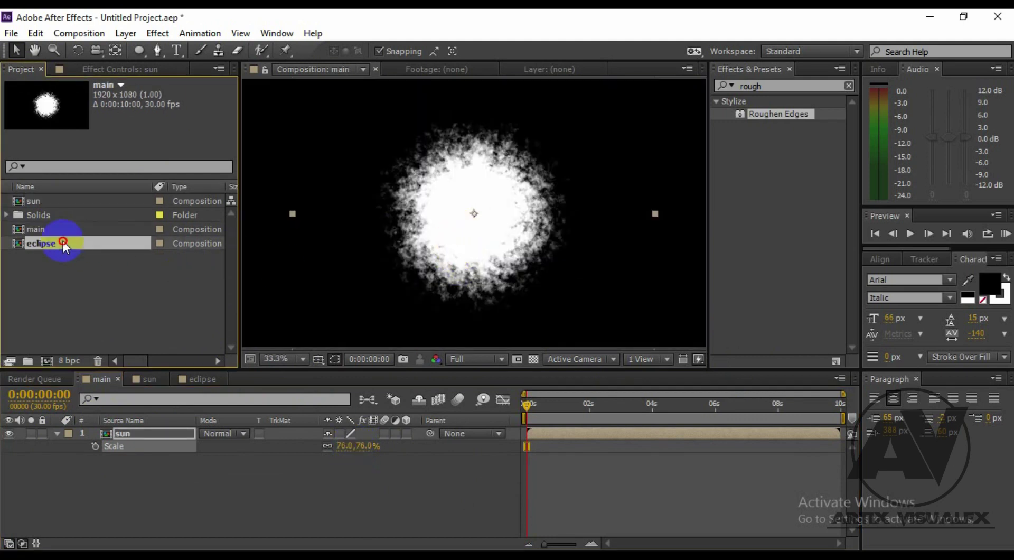
{"action": "left_click_drag", "start_coordinate": [75, 245], "coordinate": [132, 432]}
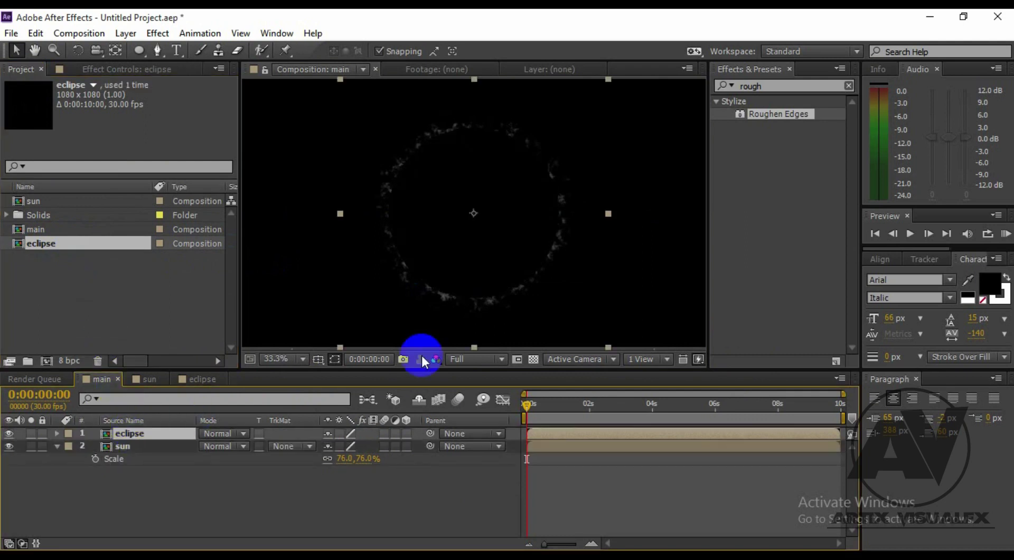
{"action": "left_click", "coordinate": [57, 447]}
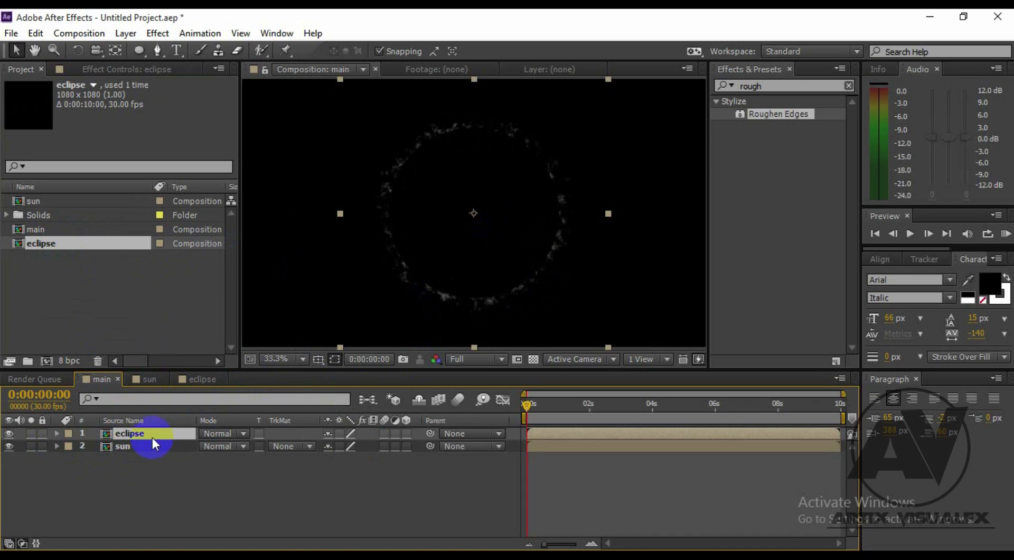
- Add a dark grey (161515) solid named 'temp background' to the eclipse composition
{"action": "left_click", "coordinate": [195, 382]}
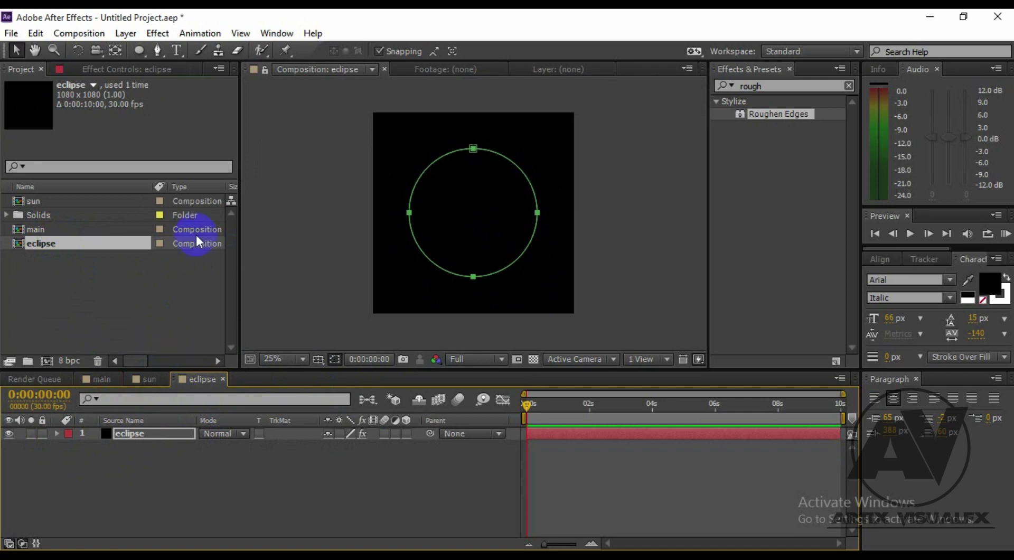
{"action": "right_click", "coordinate": [256, 480]}
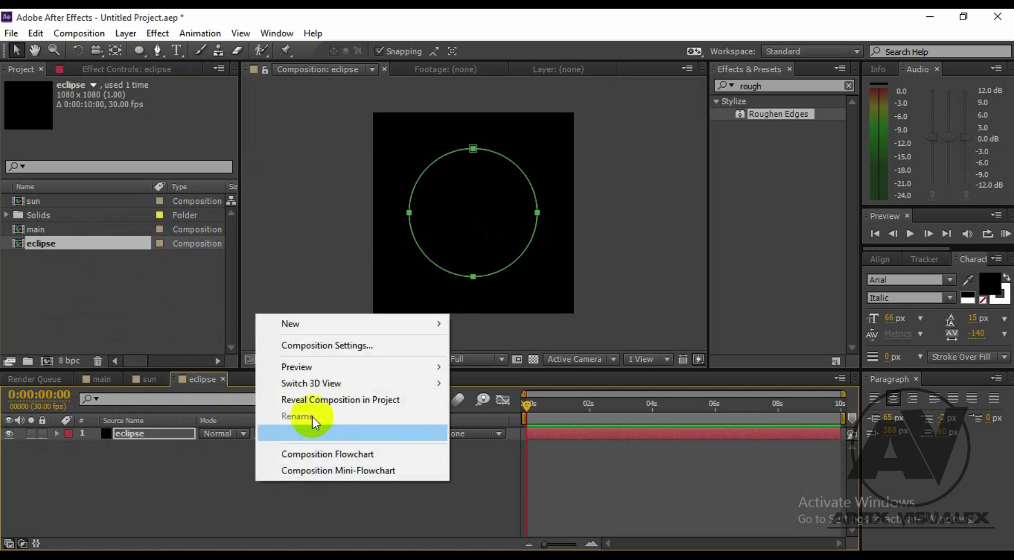
{"action": "mouse_move", "coordinate": [323, 327]}
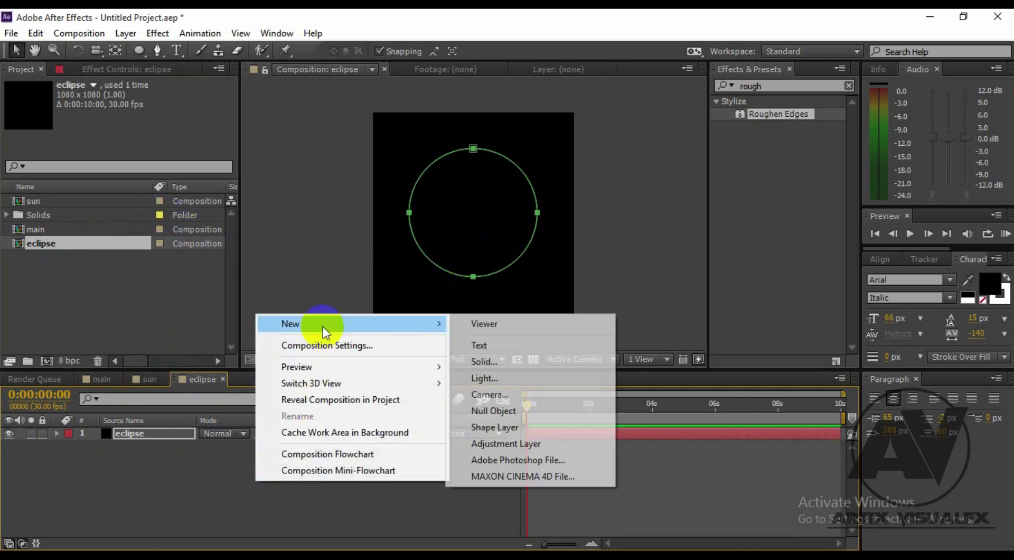
{"action": "left_click", "coordinate": [521, 361]}
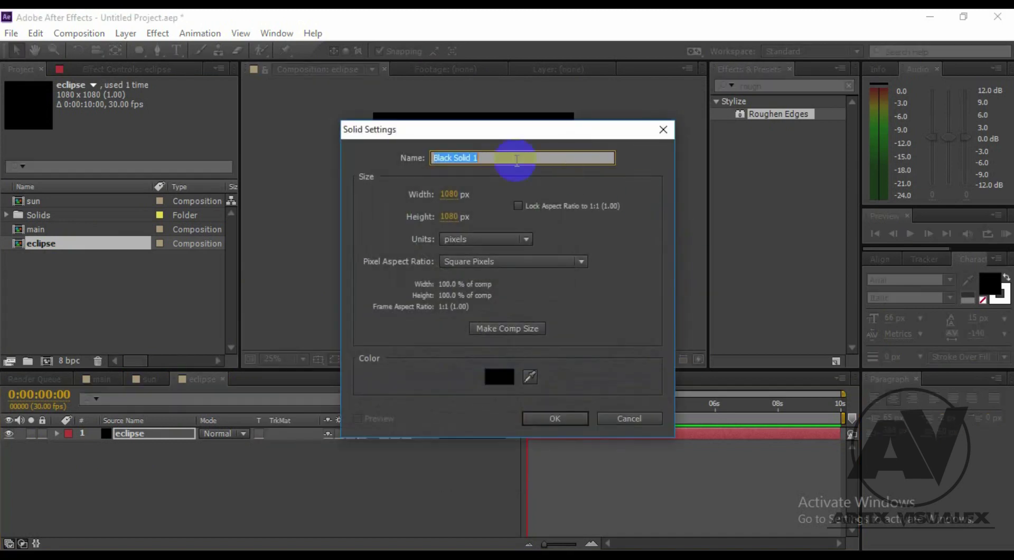
{"action": "type", "text": "te"}
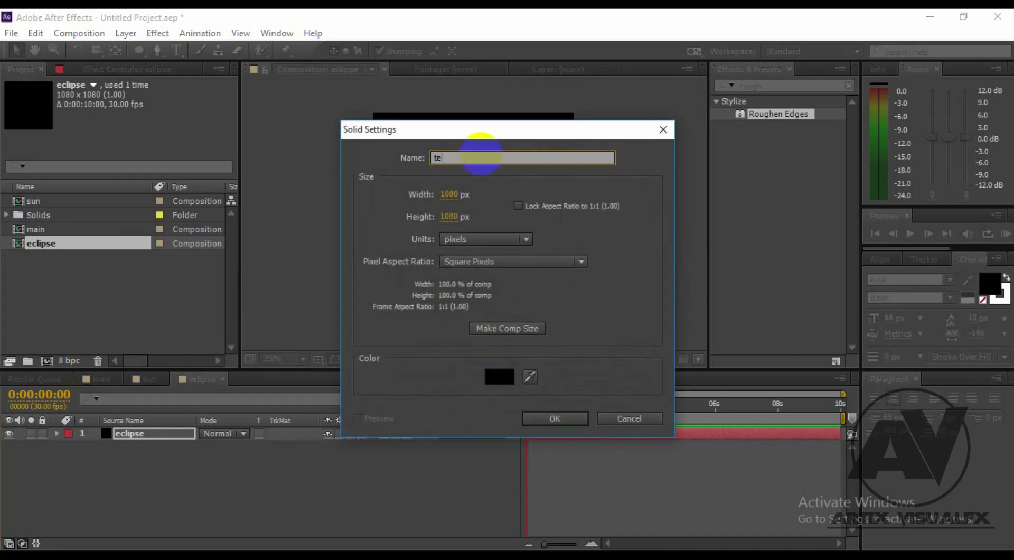
{"action": "type", "text": "mp bac"}
{"action": "type", "text": "kground"}
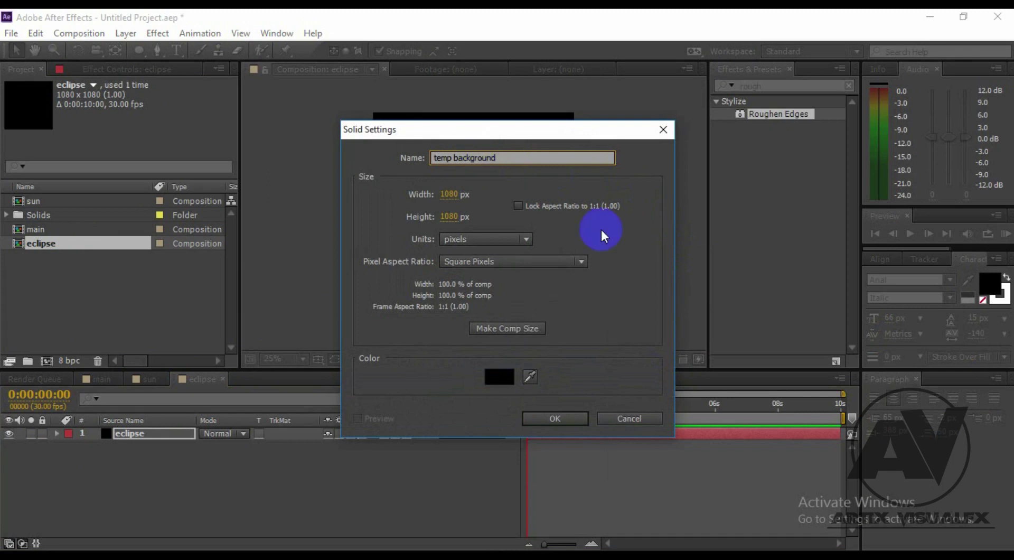
{"action": "left_click", "coordinate": [507, 376]}
{"action": "mouse_move", "coordinate": [740, 290]}
{"action": "left_mouse_down"}
{"action": "mouse_move", "coordinate": [676, 327]}
{"action": "mouse_move", "coordinate": [670, 293]}
{"action": "left_mouse_up"}
{"action": "left_click", "coordinate": [1001, 156]}
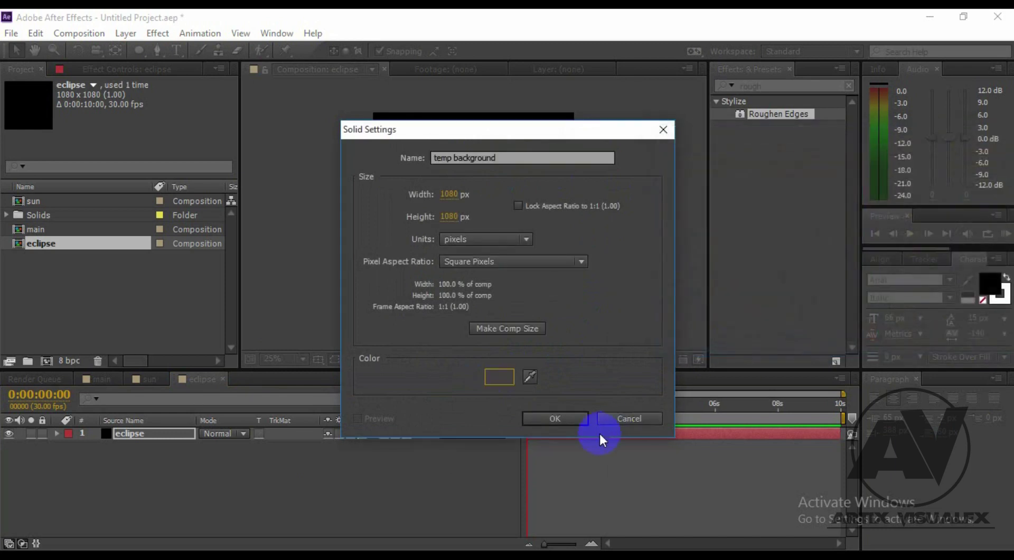
{"action": "left_click", "coordinate": [563, 420]}
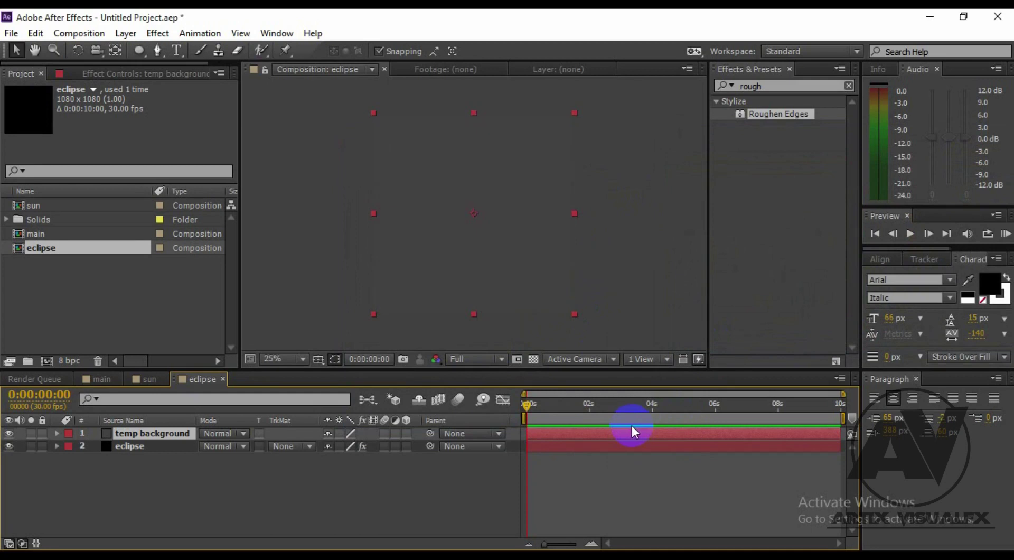
- Move temp background below the eclipse layer and set the eclipse's Roughen Edges Border to 28.30
{"action": "left_click", "coordinate": [178, 442]}
{"action": "left_click_drag", "start_coordinate": [178, 448], "coordinate": [181, 465]}
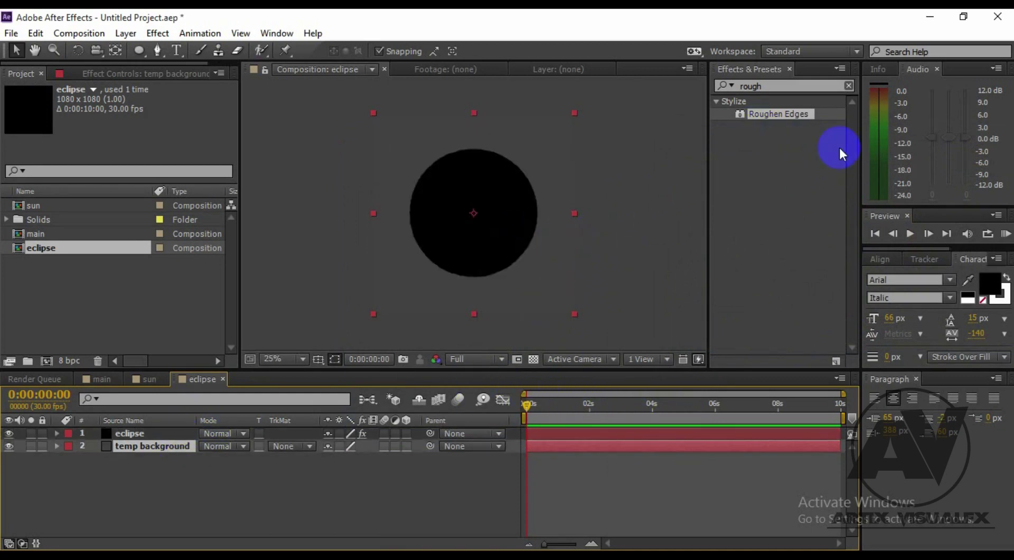
{"action": "left_click", "coordinate": [160, 432]}
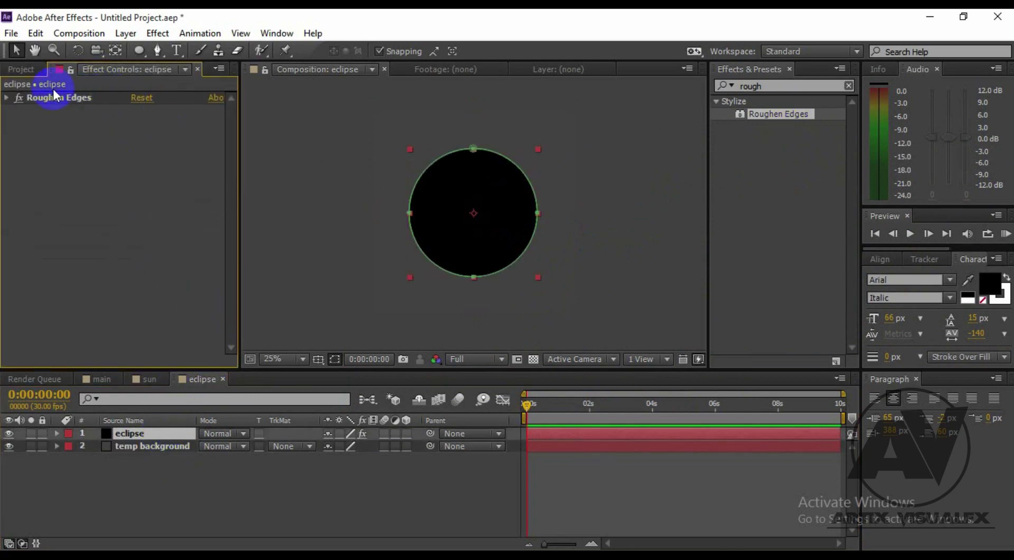
{"action": "left_click", "coordinate": [7, 98]}
{"action": "left_click_drag", "start_coordinate": [136, 143], "coordinate": [141, 142]}
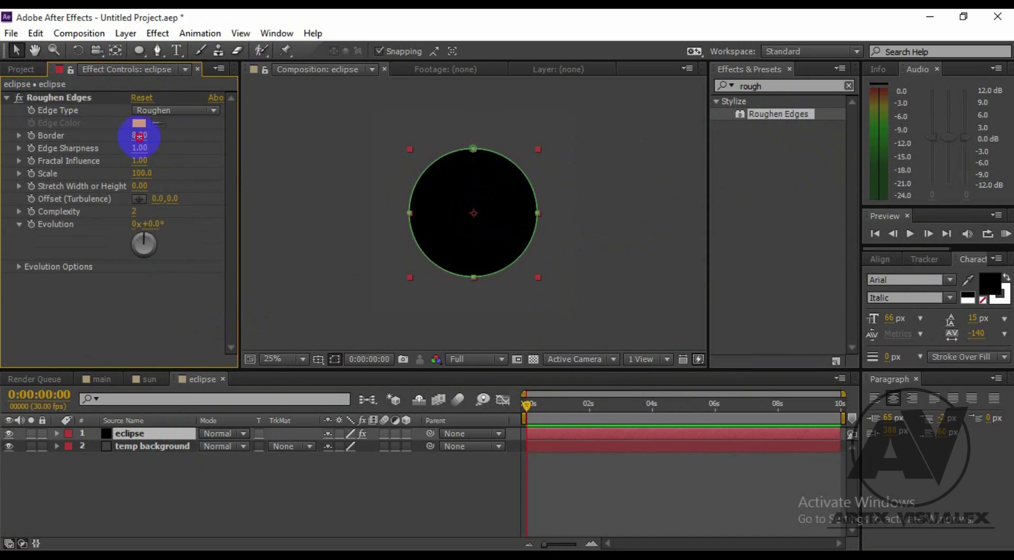
{"action": "left_click", "coordinate": [335, 359]}
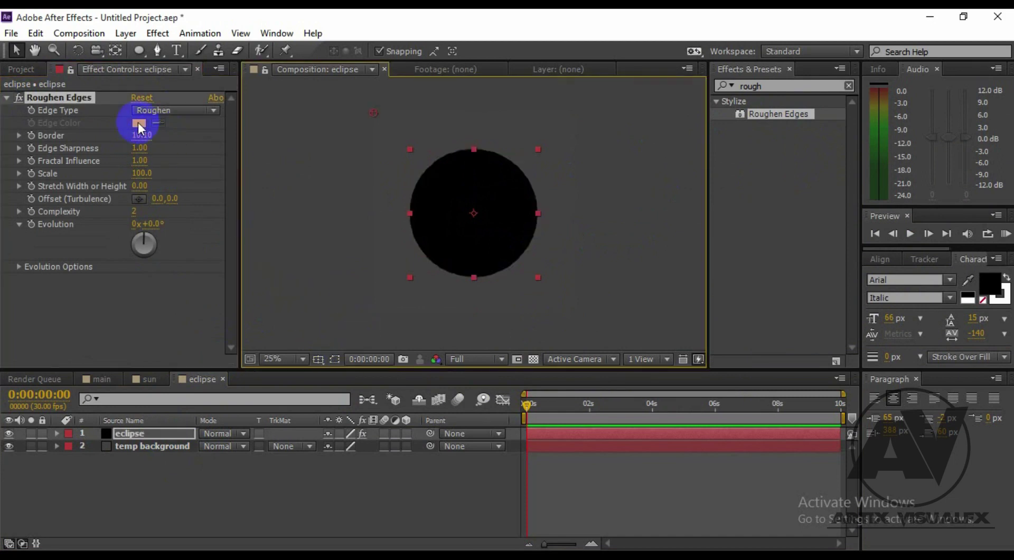
{"action": "left_click_drag", "start_coordinate": [142, 136], "coordinate": [227, 132]}
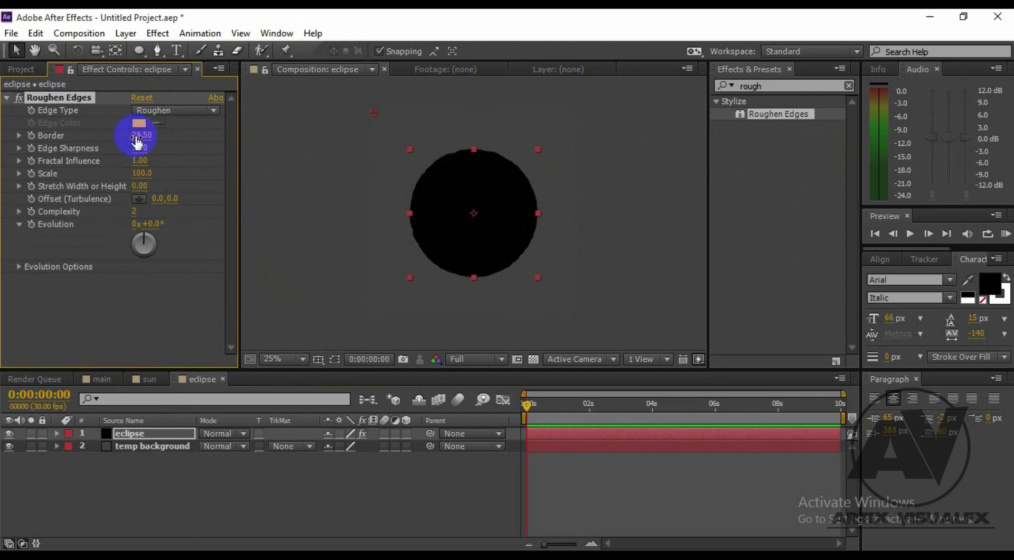
{"action": "left_click_drag", "start_coordinate": [140, 143], "coordinate": [138, 139]}
{"action": "left_click", "coordinate": [57, 433]}
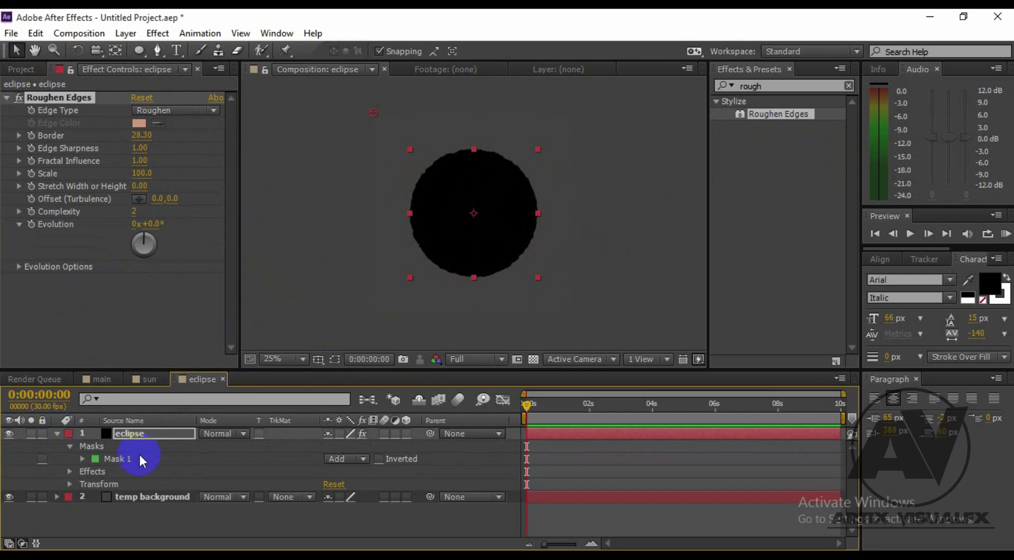
- Give Mask 1 a 44 px feather and drop the Roughen Edges Border to 0
{"action": "left_click", "coordinate": [83, 459]}
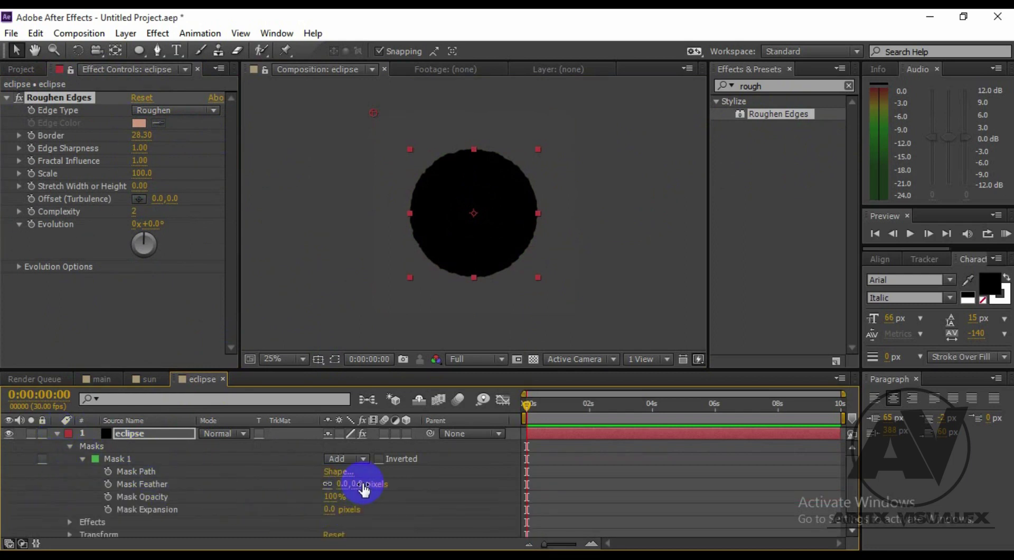
{"action": "left_click_drag", "start_coordinate": [357, 486], "coordinate": [394, 486]}
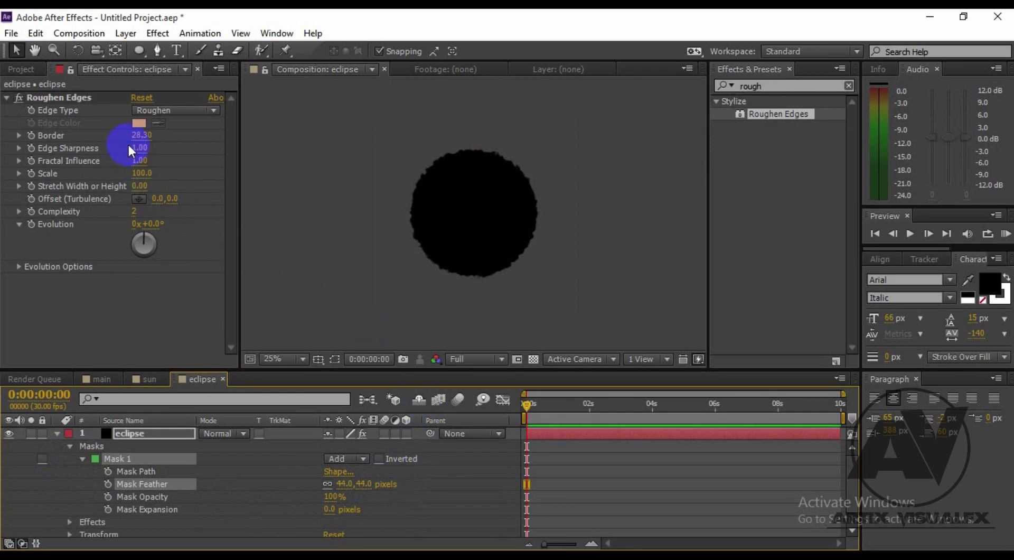
{"action": "mouse_move", "coordinate": [141, 135]}
{"action": "left_mouse_down"}
{"action": "mouse_move", "coordinate": [34, 130]}
{"action": "mouse_move", "coordinate": [109, 136]}
{"action": "mouse_move", "coordinate": [4, 142]}
{"action": "left_mouse_up"}
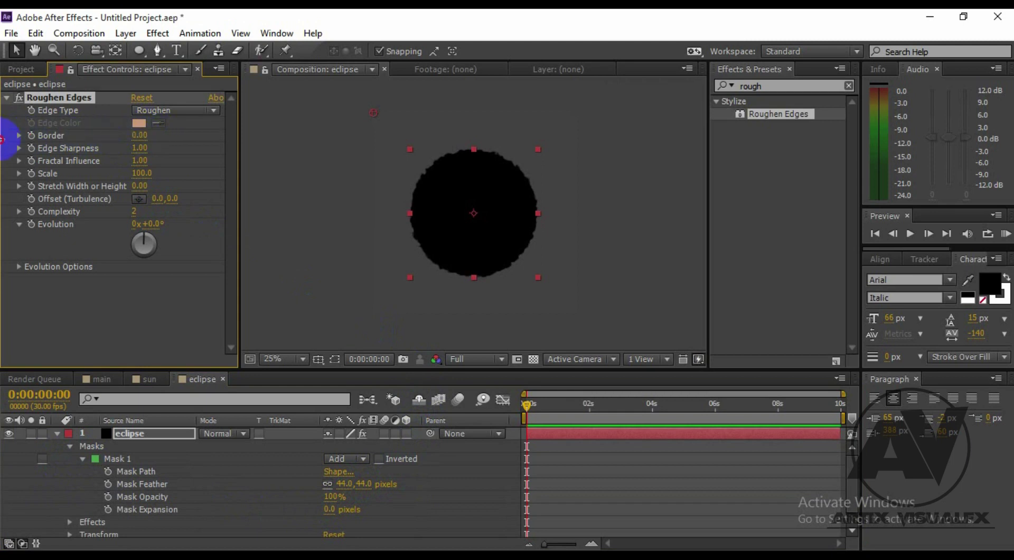
- Reset Roughen Edges, then set Complexity 1, Fractal Influence 0.35 and Edge Sharpness 1.30
{"action": "left_click", "coordinate": [360, 311]}
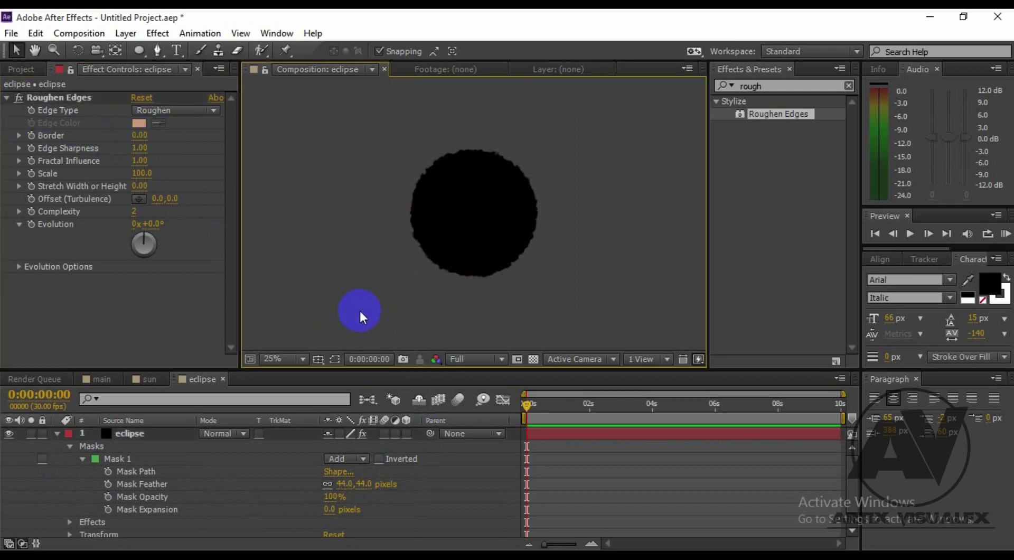
{"action": "left_click", "coordinate": [148, 100]}
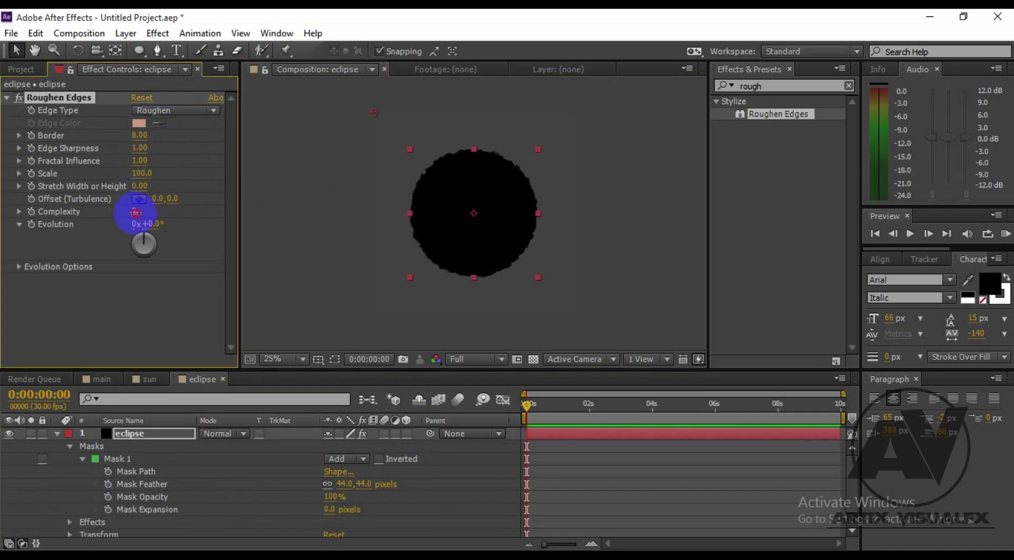
{"action": "mouse_move", "coordinate": [133, 213]}
{"action": "left_mouse_down"}
{"action": "mouse_move", "coordinate": [165, 215]}
{"action": "mouse_move", "coordinate": [123, 208]}
{"action": "left_mouse_up"}
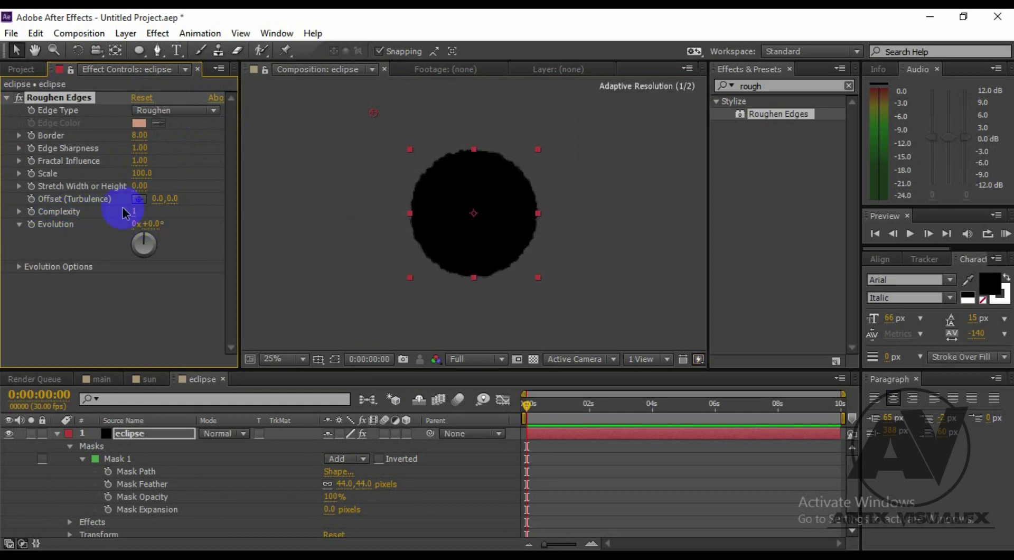
{"action": "left_click_drag", "start_coordinate": [140, 161], "coordinate": [92, 165]}
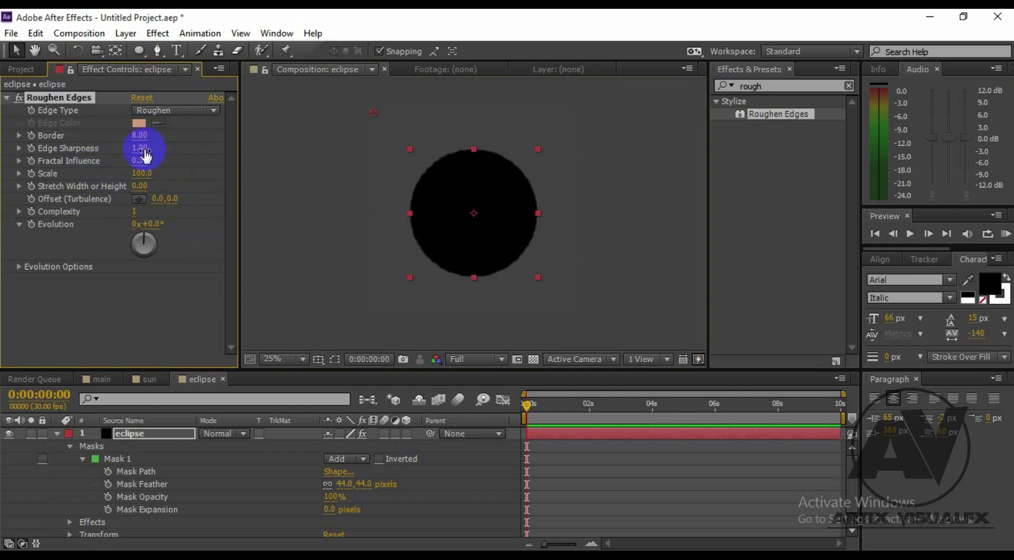
{"action": "left_click_drag", "start_coordinate": [151, 148], "coordinate": [180, 149]}
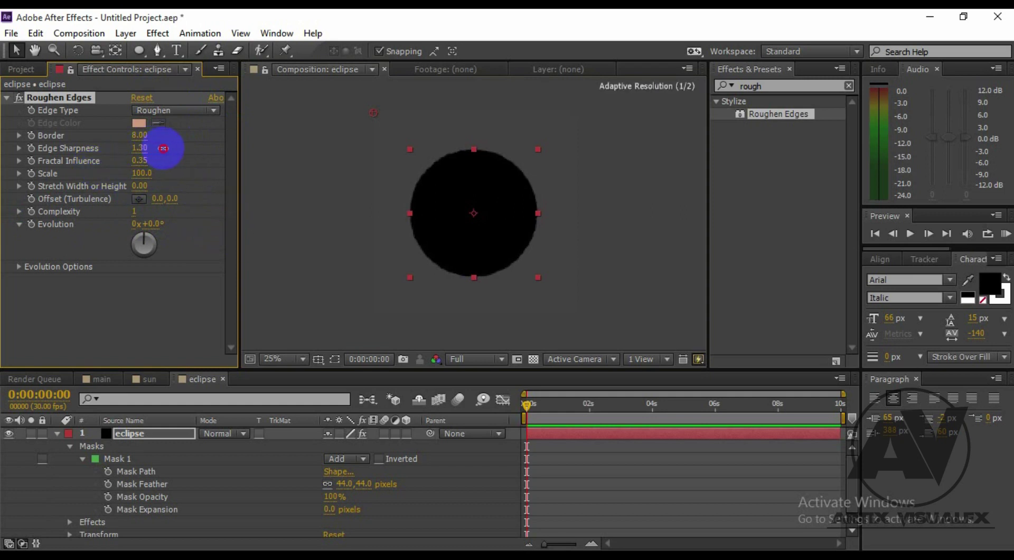
{"action": "left_click", "coordinate": [441, 272]}
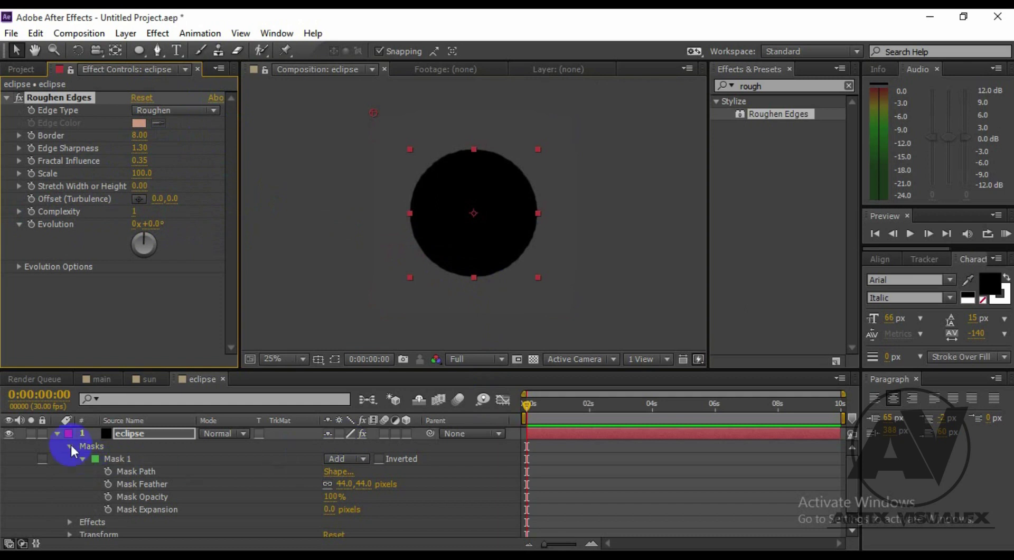
{"action": "left_click", "coordinate": [59, 433]}
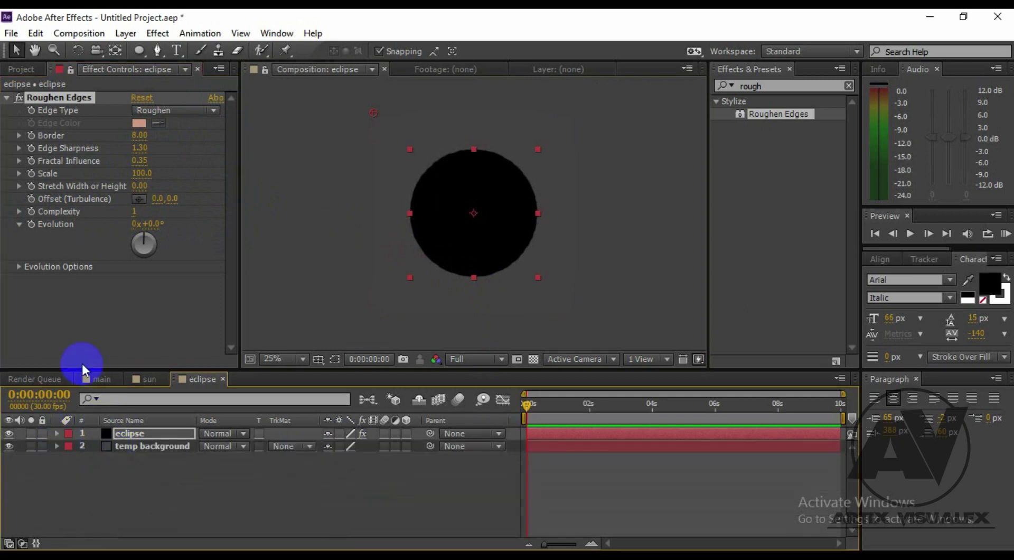
- Delete the temp background layer and shift the eclipse disc right and down in main
{"action": "left_click", "coordinate": [136, 447]}
{"action": "key", "text": "Delete"}
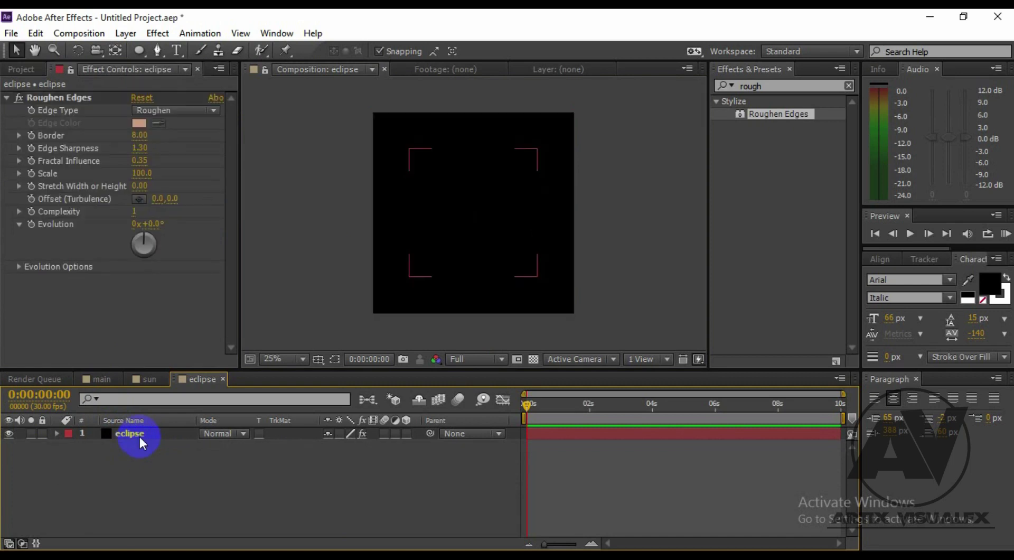
{"action": "left_click", "coordinate": [84, 381]}
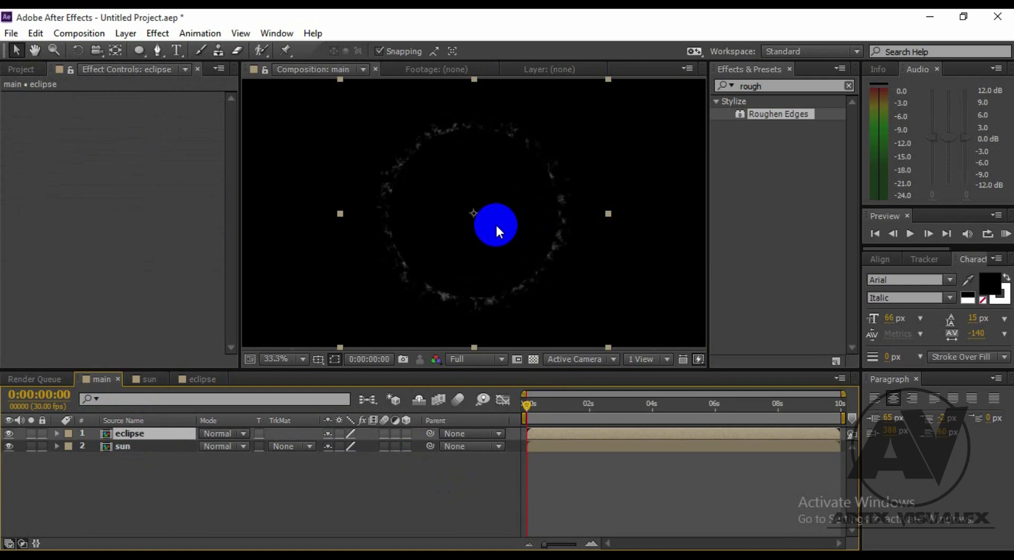
{"action": "left_click_drag", "start_coordinate": [497, 230], "coordinate": [500, 231]}
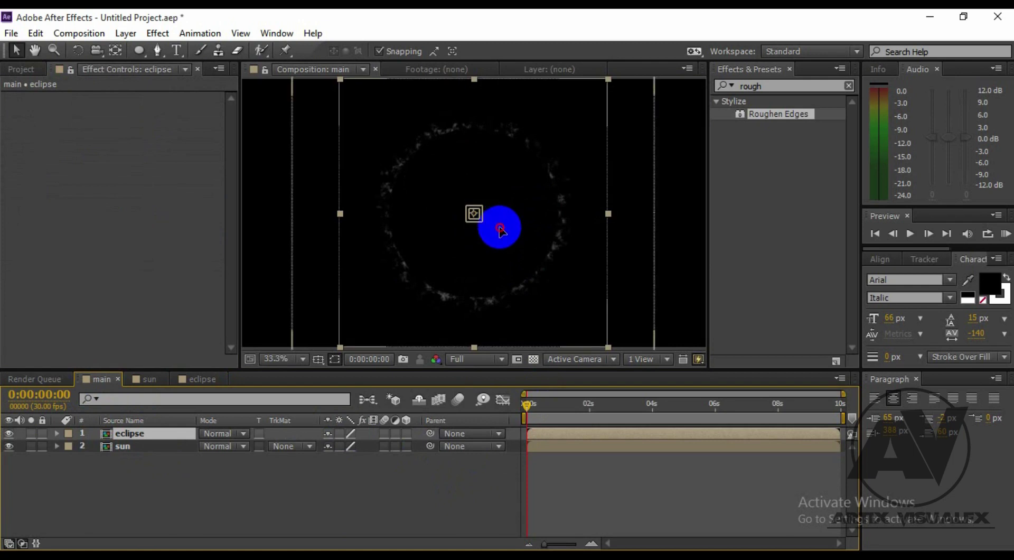
{"action": "left_click_drag", "start_coordinate": [501, 229], "coordinate": [515, 243]}
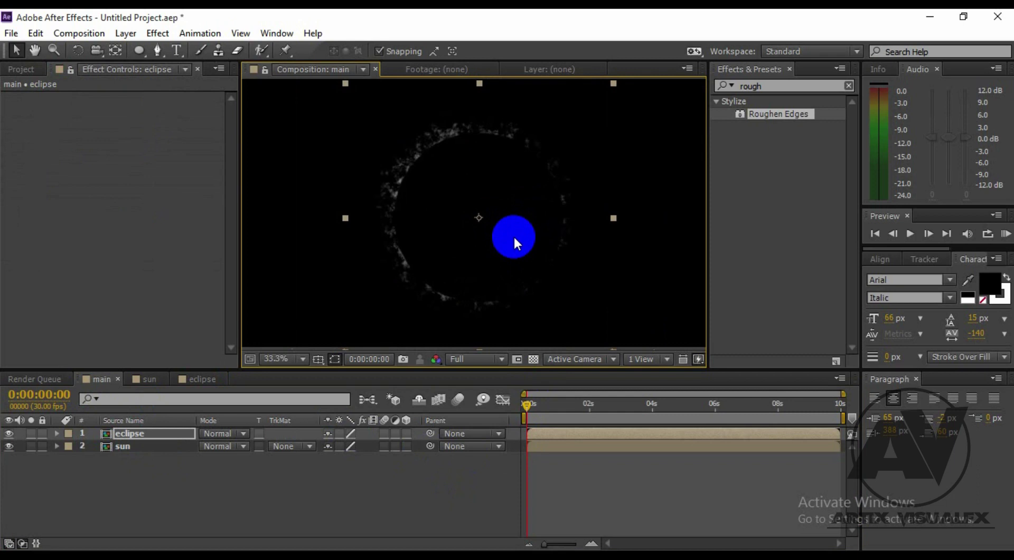
- Scale the eclipse layer to 110%, leaving a ragged crescent of sunlight
{"action": "key", "text": "s"}
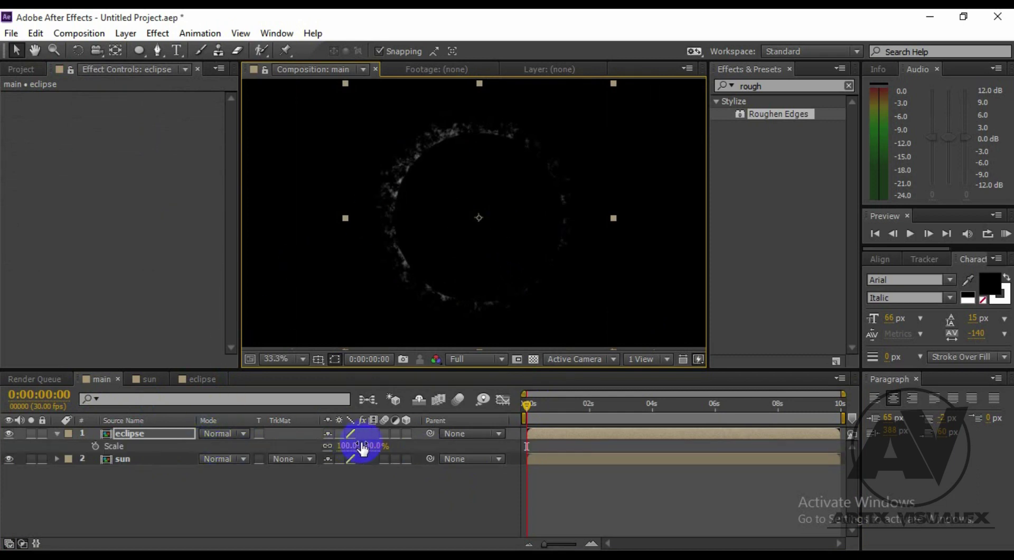
{"action": "left_click_drag", "start_coordinate": [365, 445], "coordinate": [375, 452]}
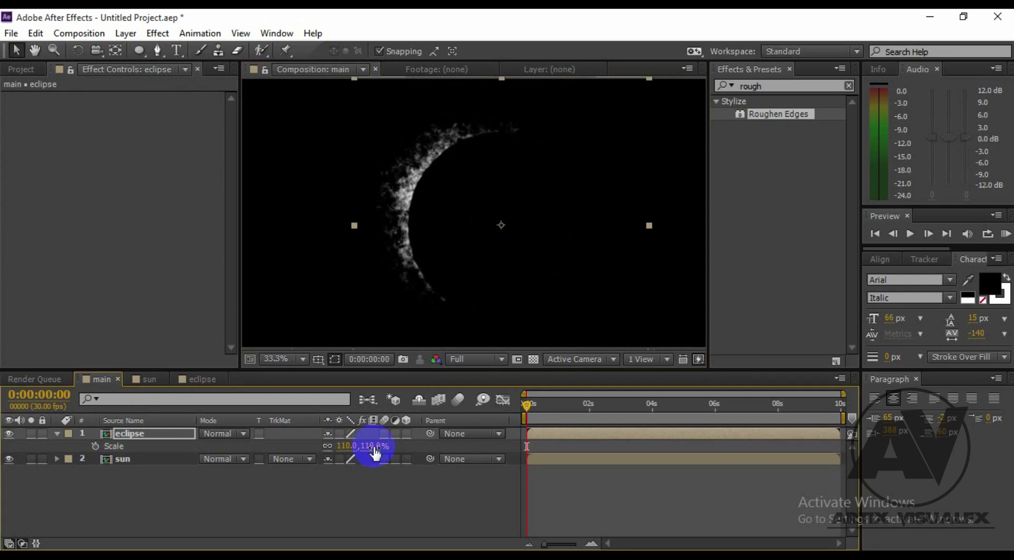
{"action": "left_click", "coordinate": [258, 249]}
{"action": "left_click", "coordinate": [415, 168]}
- Apply a red Fill effect at full opacity to the sun layer
{"action": "double_click", "coordinate": [792, 86]}
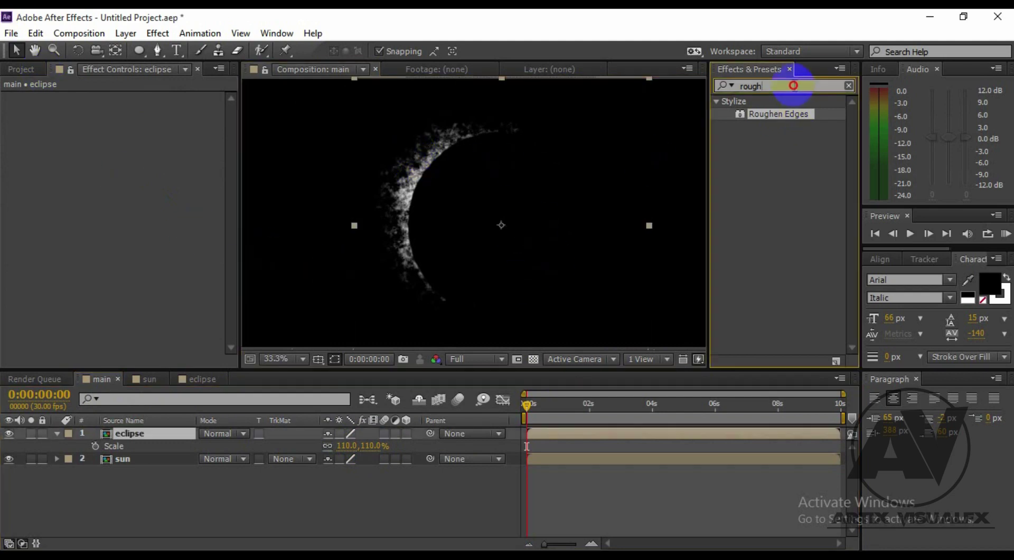
{"action": "key", "text": "BackSpace"}
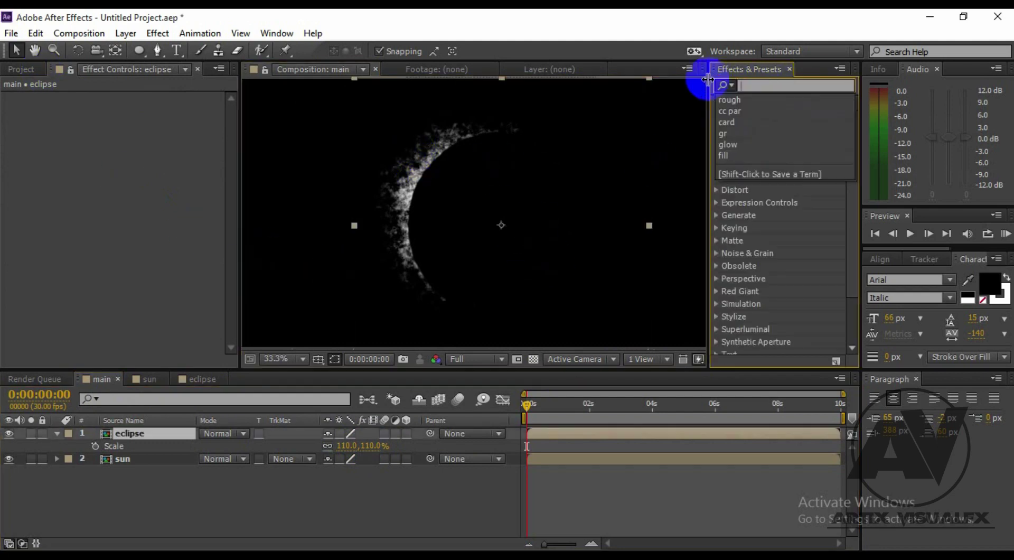
{"action": "type", "text": "fill"}
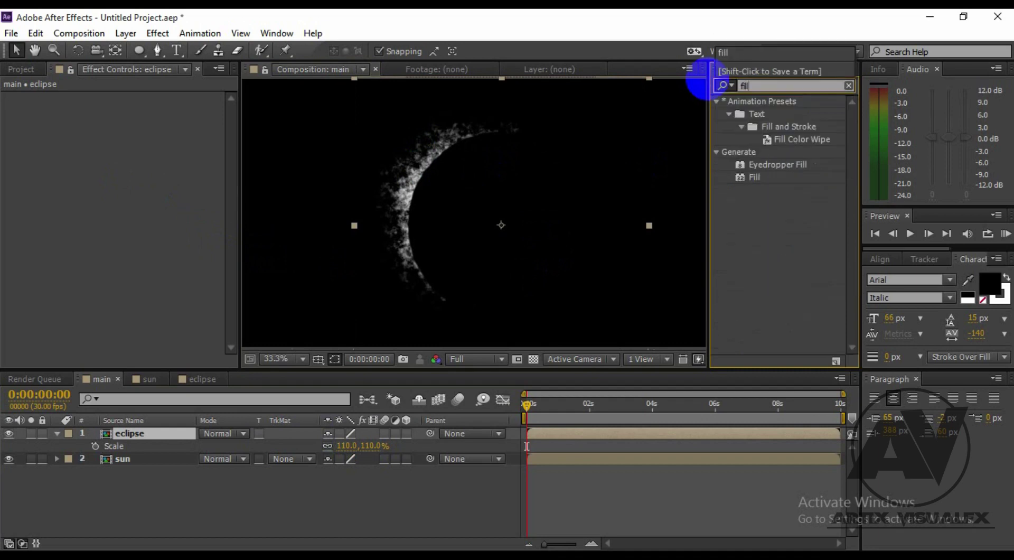
{"action": "left_click", "coordinate": [789, 182]}
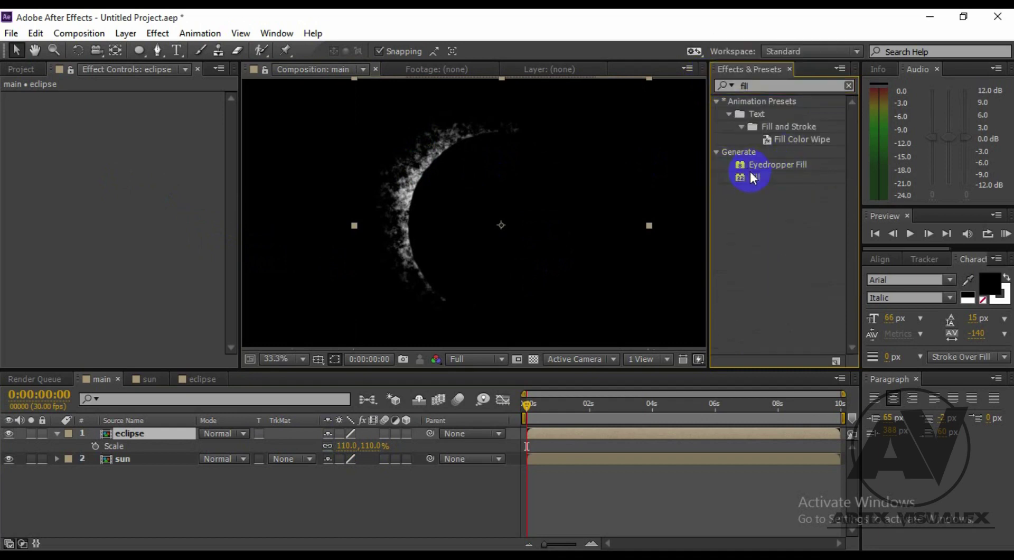
{"action": "left_click_drag", "start_coordinate": [756, 177], "coordinate": [162, 462]}
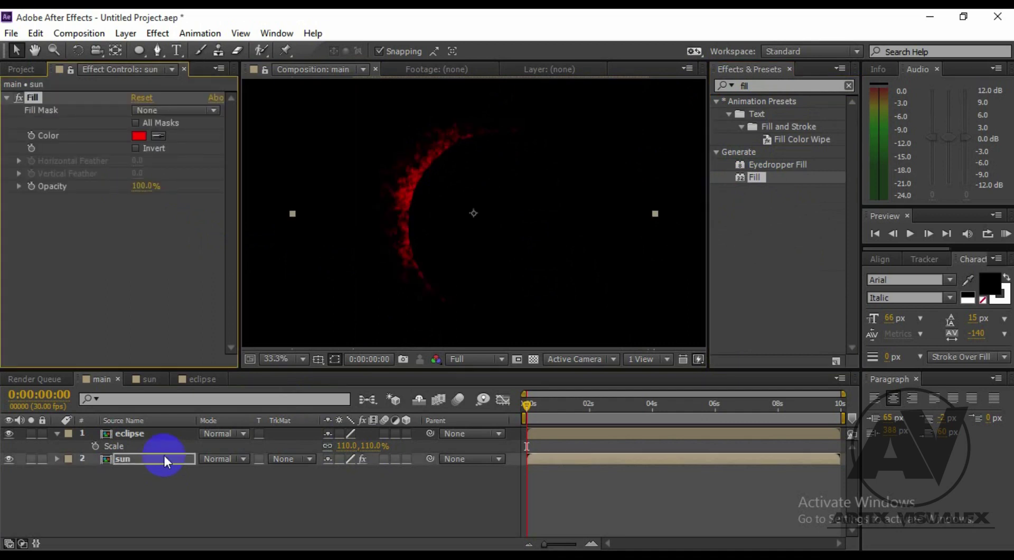
{"action": "left_click", "coordinate": [57, 433]}
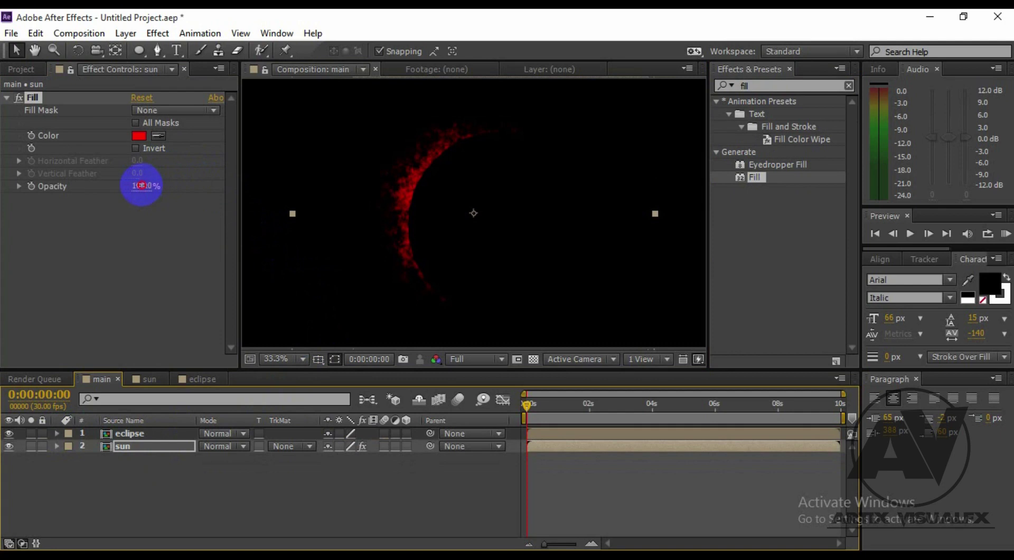
{"action": "mouse_move", "coordinate": [143, 186]}
{"action": "left_mouse_down"}
{"action": "mouse_move", "coordinate": [106, 185]}
{"action": "mouse_move", "coordinate": [154, 186]}
{"action": "left_mouse_up"}
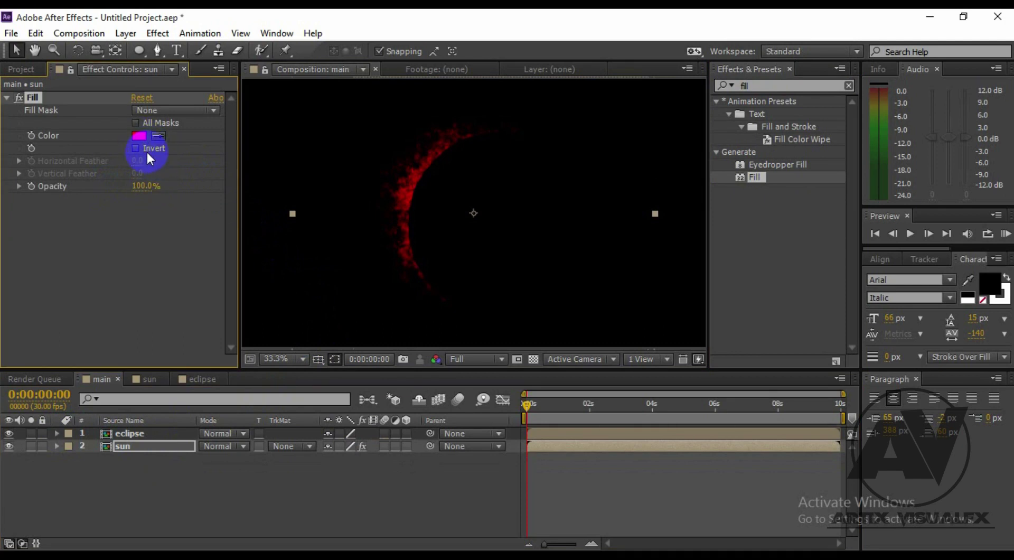
{"action": "left_click", "coordinate": [7, 97]}
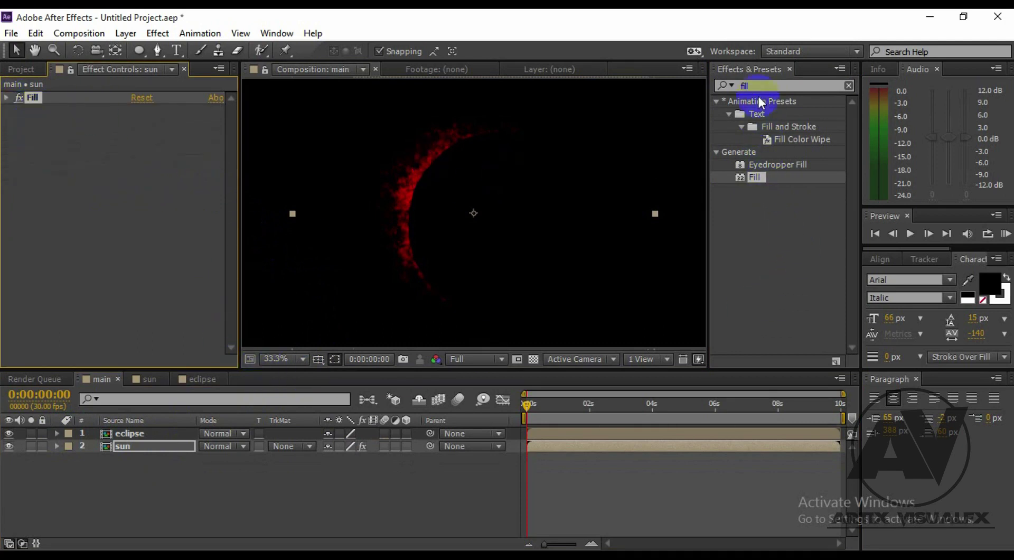
- Search the effects for 'color' and apply Color Balance (HLS) to the sun layer
{"action": "left_click", "coordinate": [732, 85]}
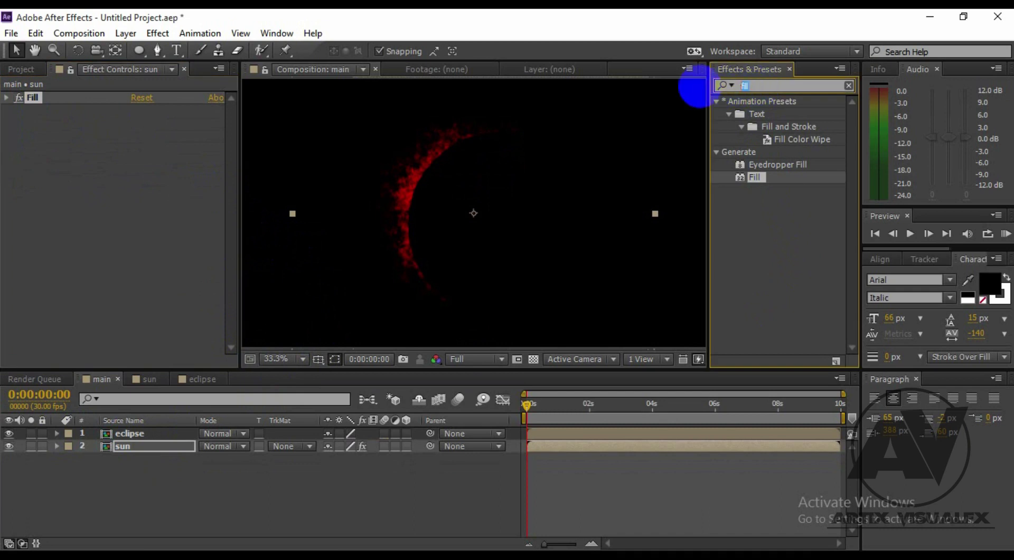
{"action": "type", "text": "colo"}
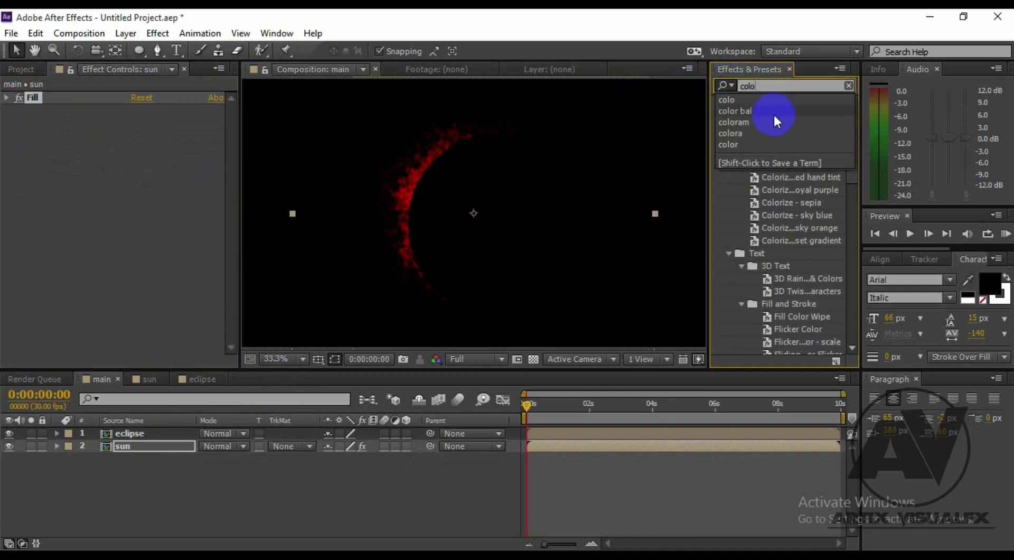
{"action": "type", "text": "r"}
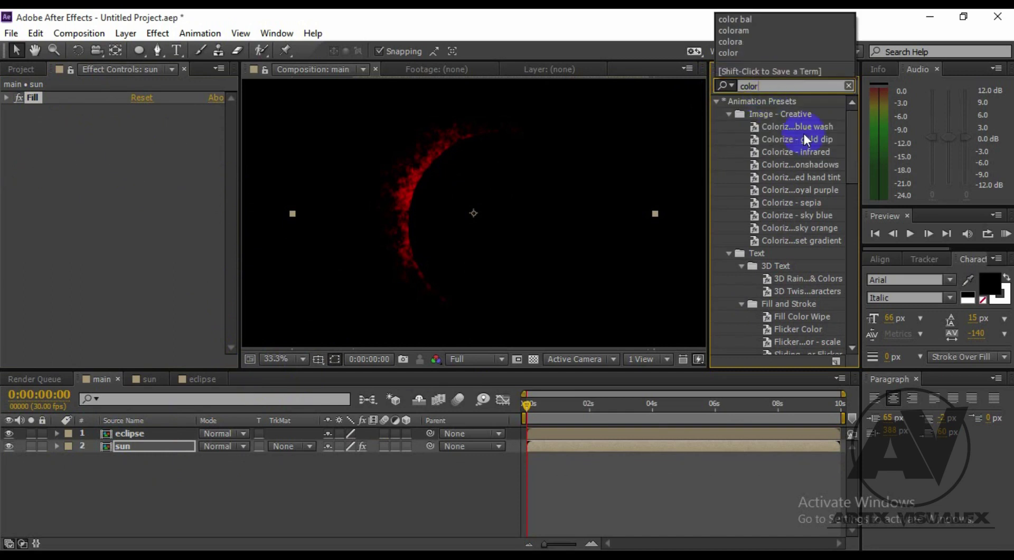
{"action": "scroll", "coordinate": [809, 262], "scroll_direction": "down", "scroll_amount": 3}
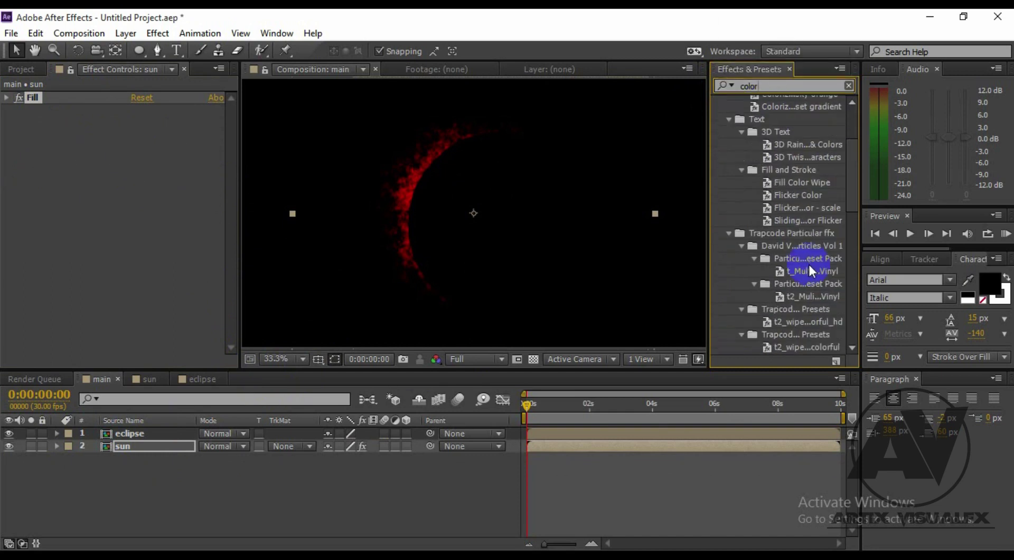
{"action": "scroll", "coordinate": [808, 266], "scroll_direction": "down", "scroll_amount": 3}
{"action": "scroll", "coordinate": [775, 191], "scroll_direction": "down", "scroll_amount": 3}
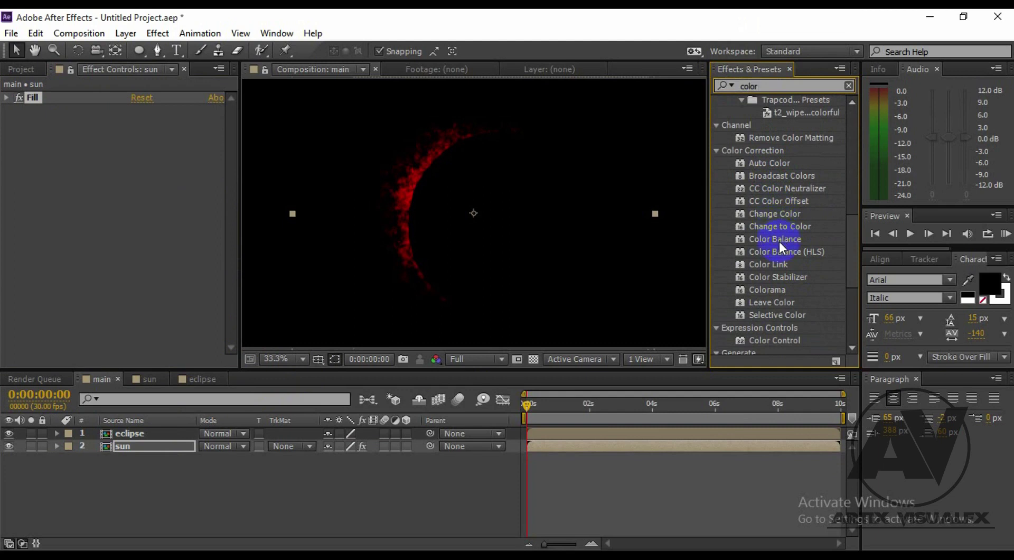
{"action": "left_click_drag", "start_coordinate": [781, 252], "coordinate": [140, 449]}
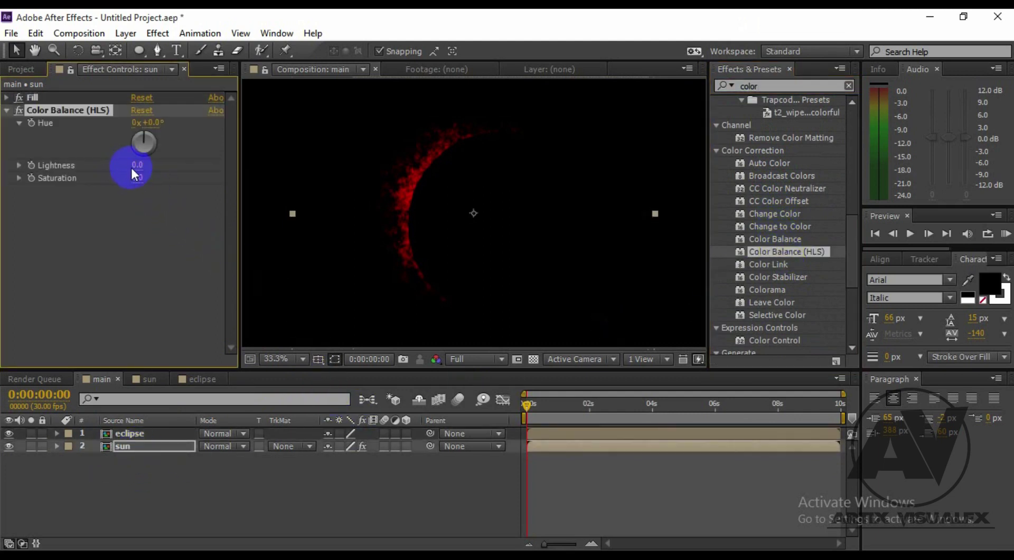
- Set Color Balance (HLS) to Hue +7°, Lightness 1.0, Saturation 100 for a deep red crescent
{"action": "left_click_drag", "start_coordinate": [142, 139], "coordinate": [232, 131]}
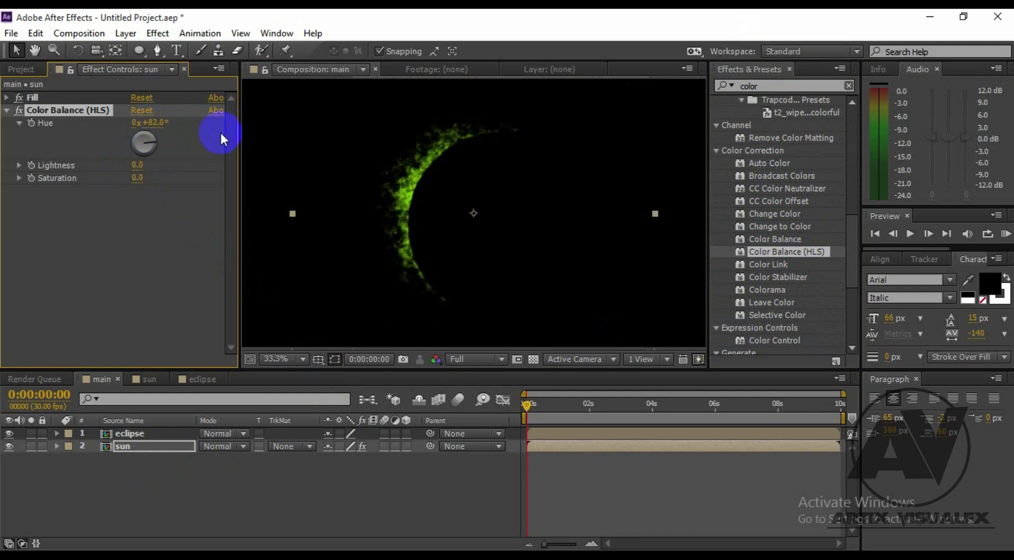
{"action": "left_click_drag", "start_coordinate": [233, 131], "coordinate": [101, 116]}
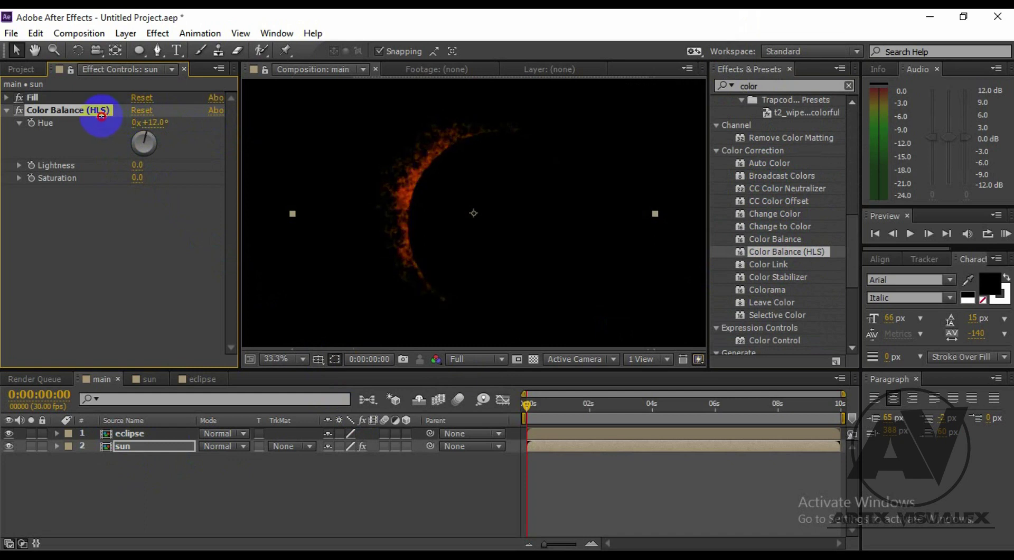
{"action": "mouse_move", "coordinate": [137, 165]}
{"action": "left_mouse_down"}
{"action": "mouse_move", "coordinate": [150, 166]}
{"action": "mouse_move", "coordinate": [118, 165]}
{"action": "mouse_move", "coordinate": [245, 180]}
{"action": "left_mouse_up"}
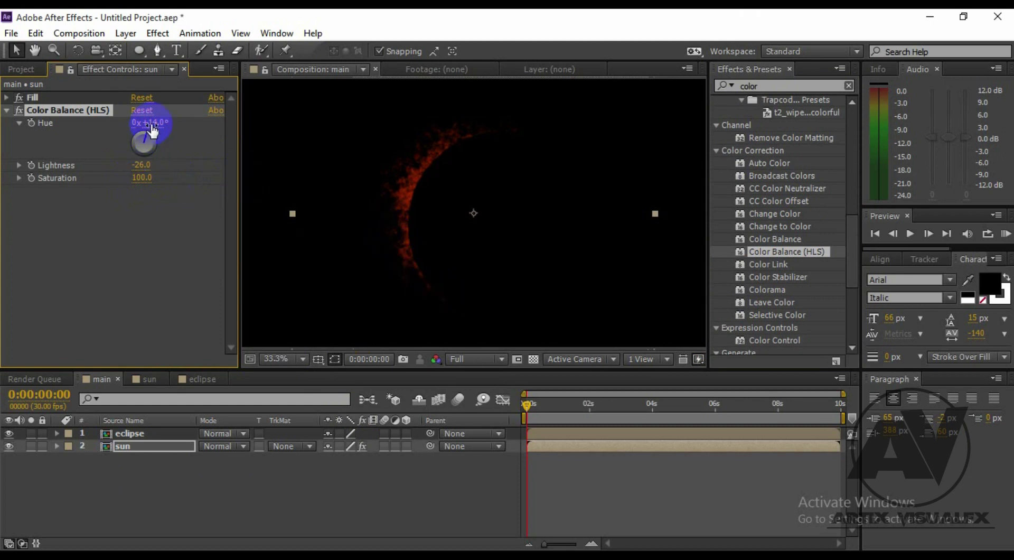
{"action": "mouse_move", "coordinate": [151, 130]}
{"action": "left_mouse_down"}
{"action": "mouse_move", "coordinate": [168, 122]}
{"action": "mouse_move", "coordinate": [150, 122]}
{"action": "mouse_move", "coordinate": [149, 135]}
{"action": "left_mouse_up"}
{"action": "left_click_drag", "start_coordinate": [140, 171], "coordinate": [141, 166]}
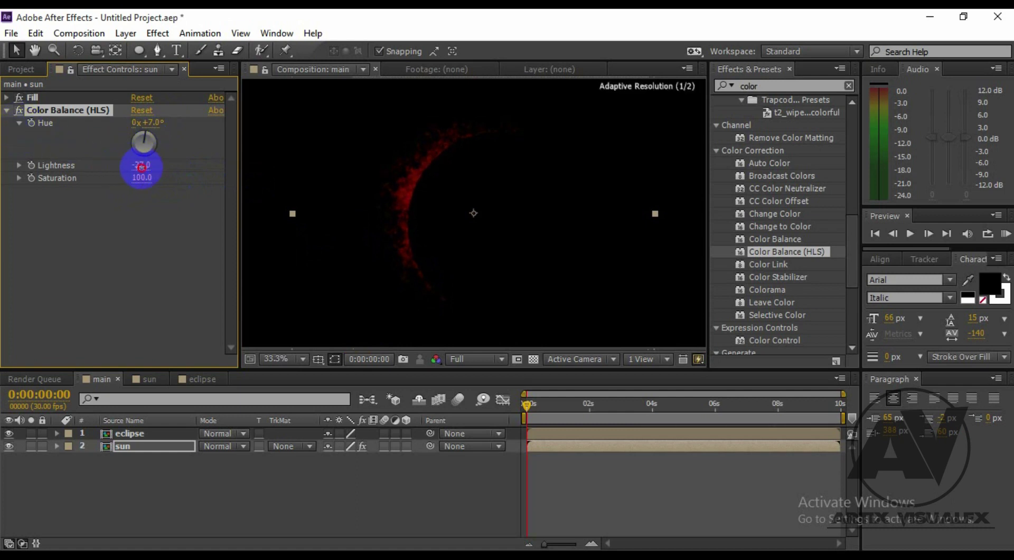
{"action": "left_click_drag", "start_coordinate": [142, 166], "coordinate": [160, 169]}
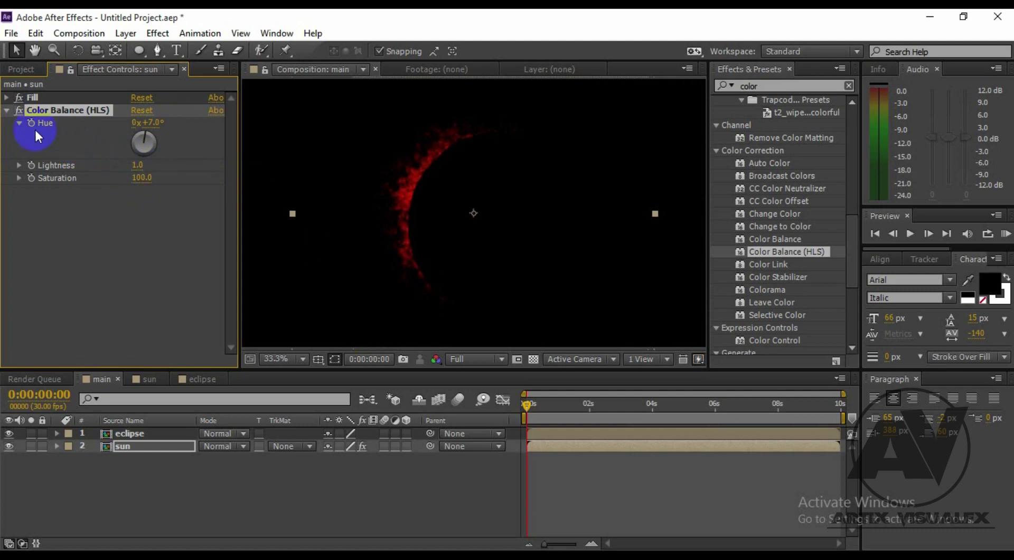
{"action": "left_click", "coordinate": [7, 110]}
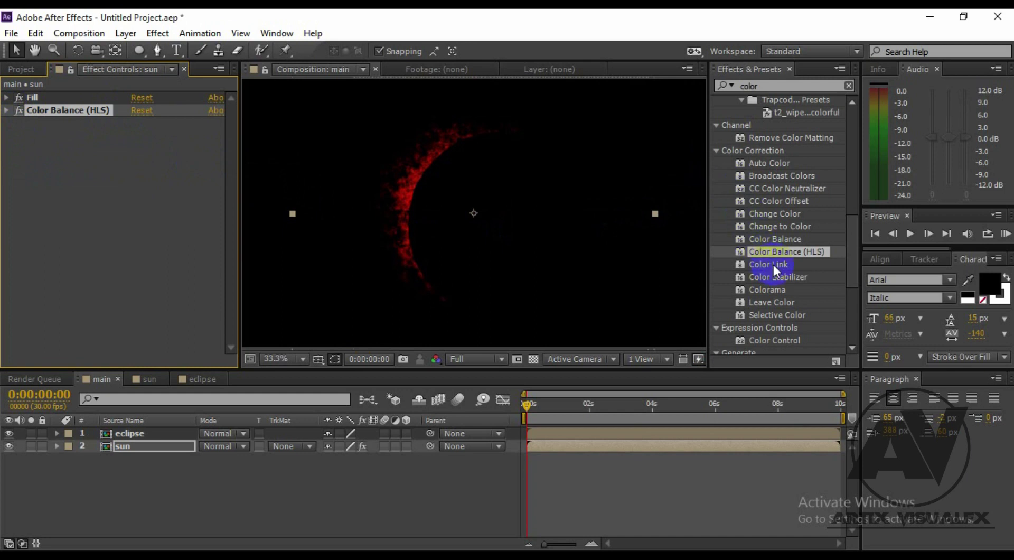
- Search the effects for 'glow' and apply Glow to the sun layer
{"action": "double_click", "coordinate": [775, 90]}
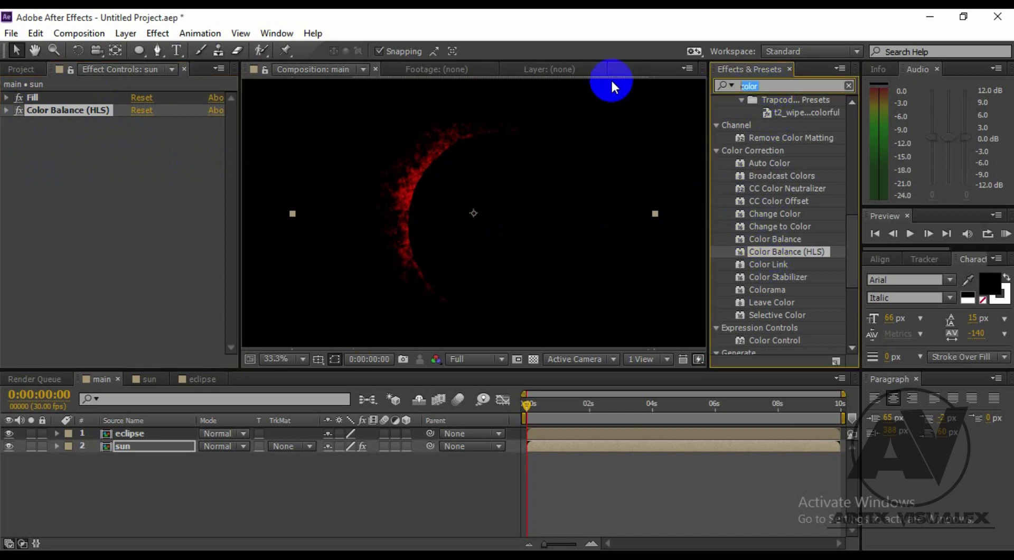
{"action": "type", "text": "cc"}
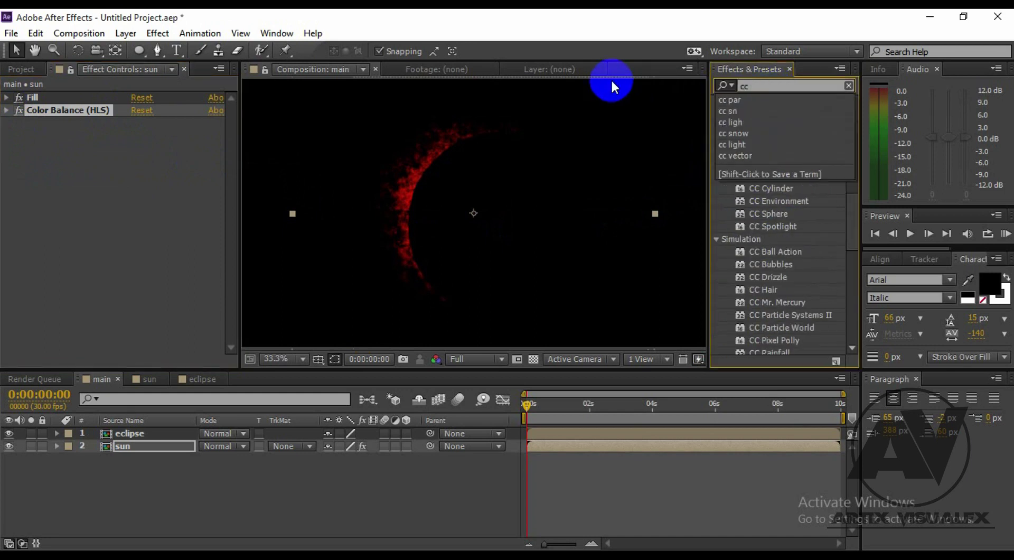
{"action": "key", "text": "BackSpace"}
{"action": "key", "text": "BackSpace"}
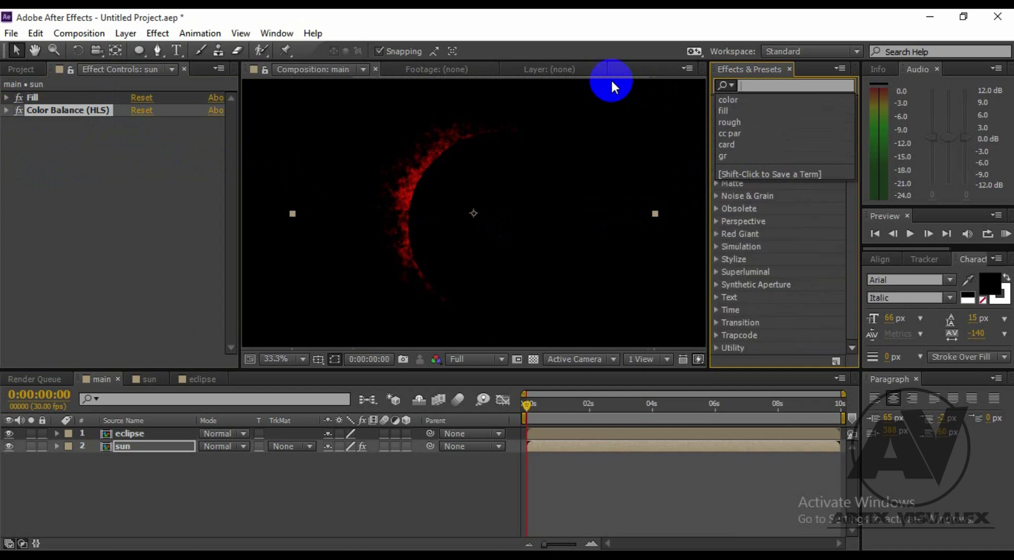
{"action": "type", "text": "glow"}
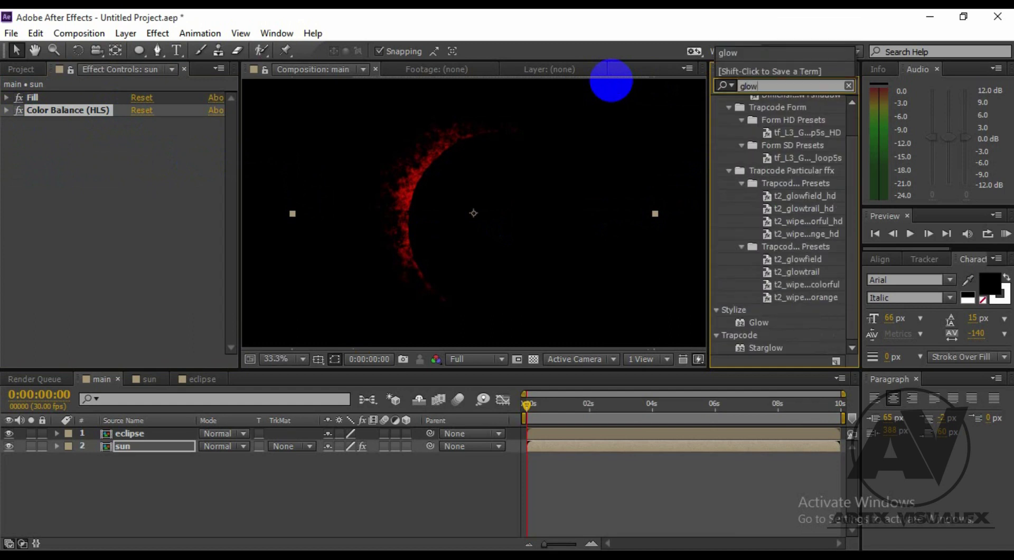
{"action": "left_click", "coordinate": [760, 319]}
{"action": "mouse_move", "coordinate": [757, 323]}
{"action": "left_mouse_down"}
{"action": "mouse_move", "coordinate": [198, 485]}
{"action": "mouse_move", "coordinate": [132, 449]}
{"action": "left_mouse_up"}
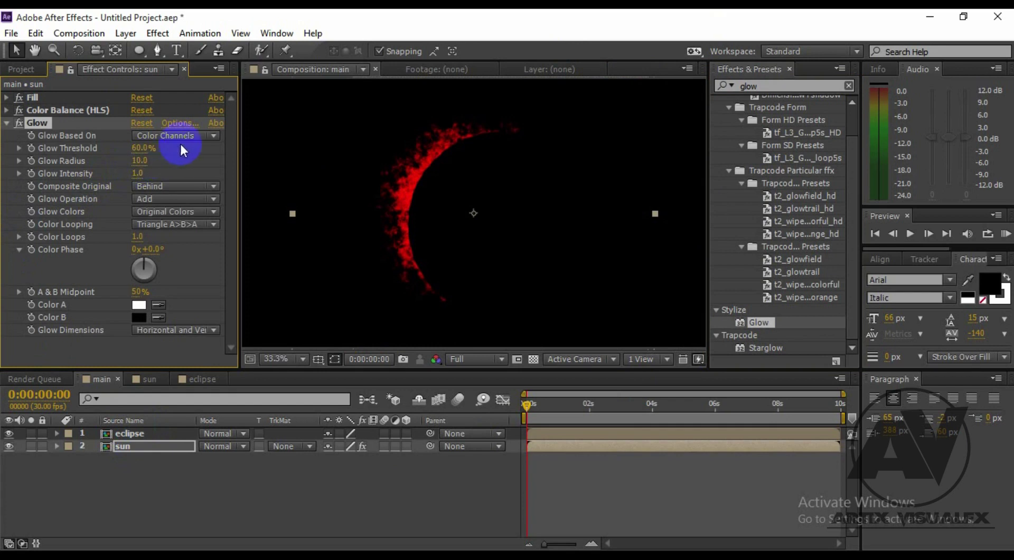
- Keep the Glow based on color channels, with Threshold 36.1% and Radius 0
{"action": "left_click", "coordinate": [213, 135]}
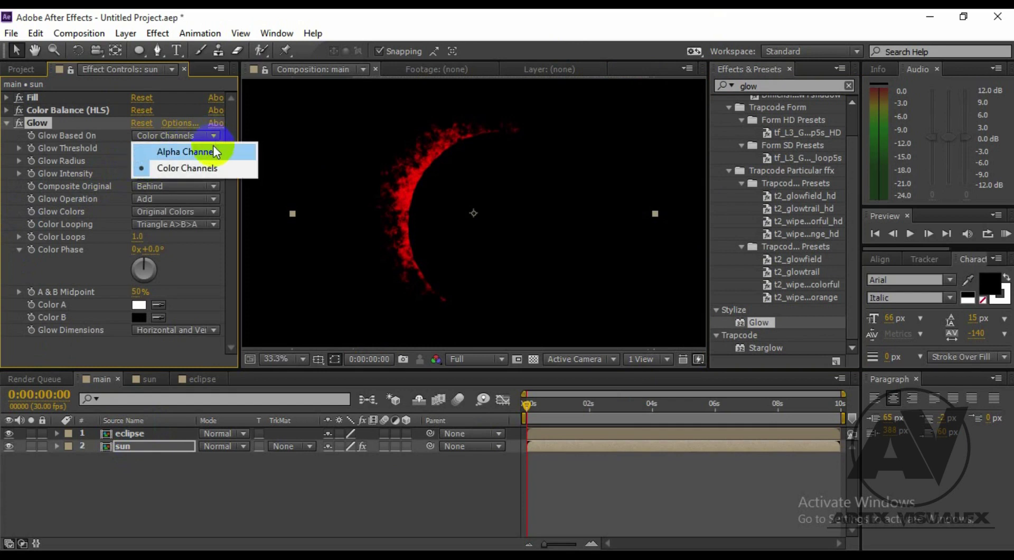
{"action": "left_click", "coordinate": [214, 148]}
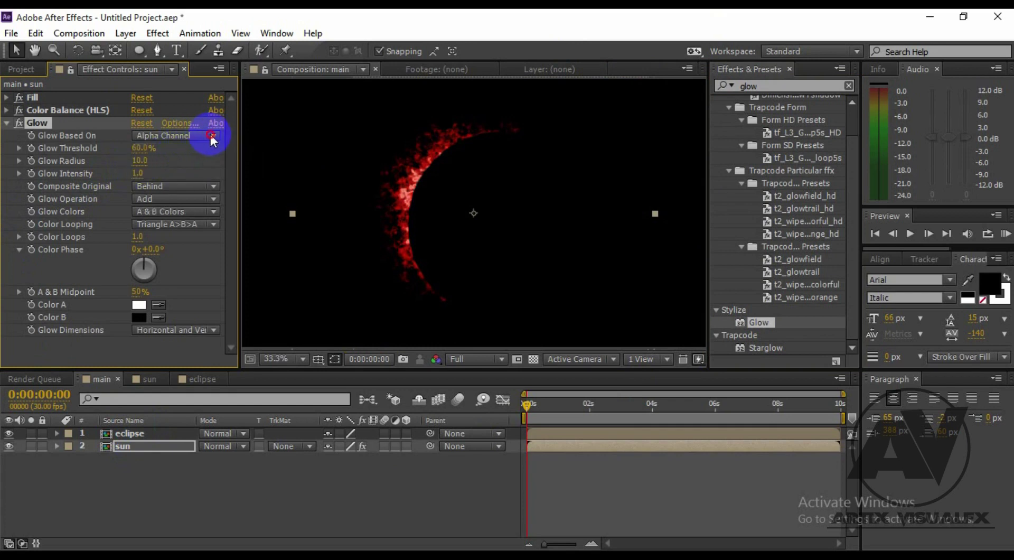
{"action": "left_click", "coordinate": [211, 137]}
{"action": "left_click", "coordinate": [201, 160]}
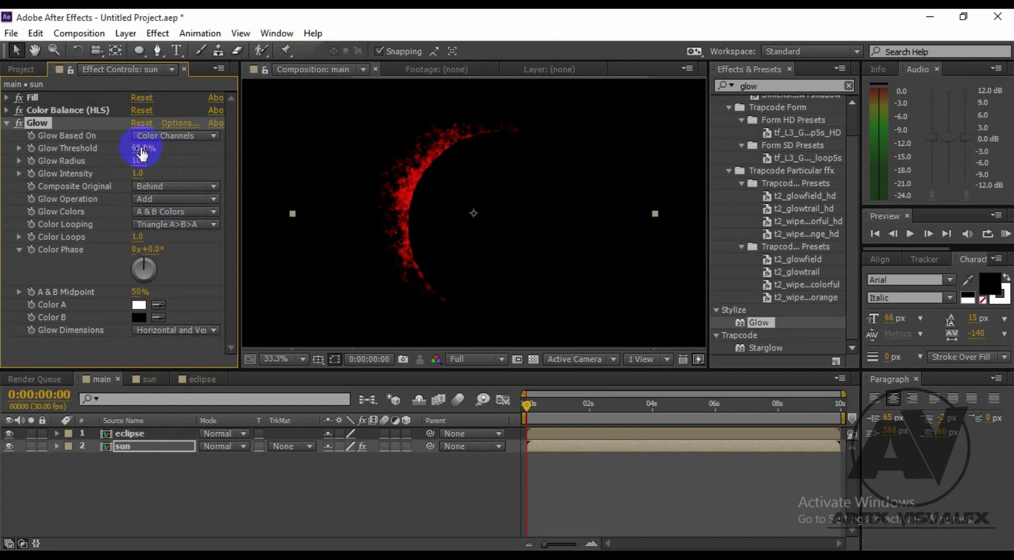
{"action": "left_click_drag", "start_coordinate": [141, 152], "coordinate": [131, 147]}
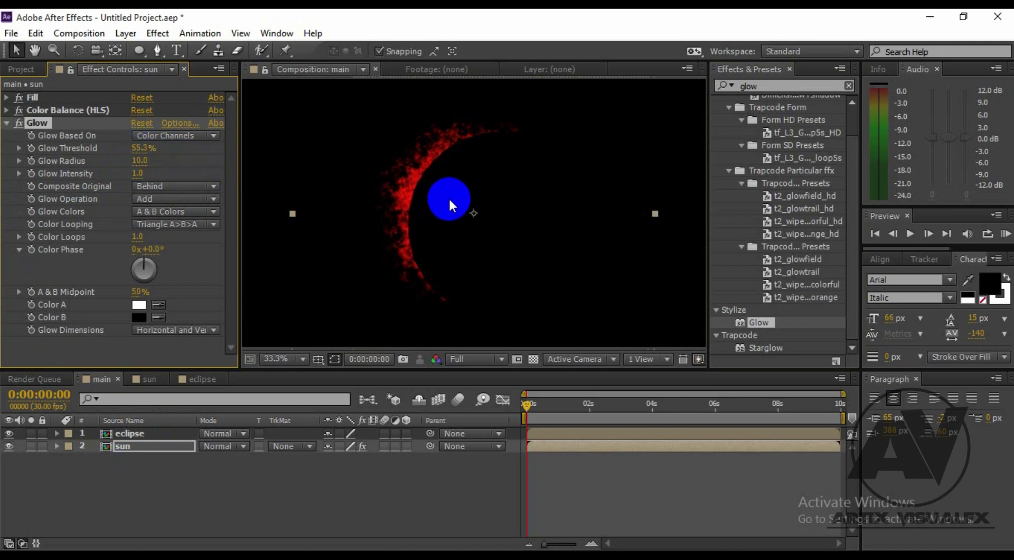
{"action": "left_click_drag", "start_coordinate": [138, 147], "coordinate": [101, 150]}
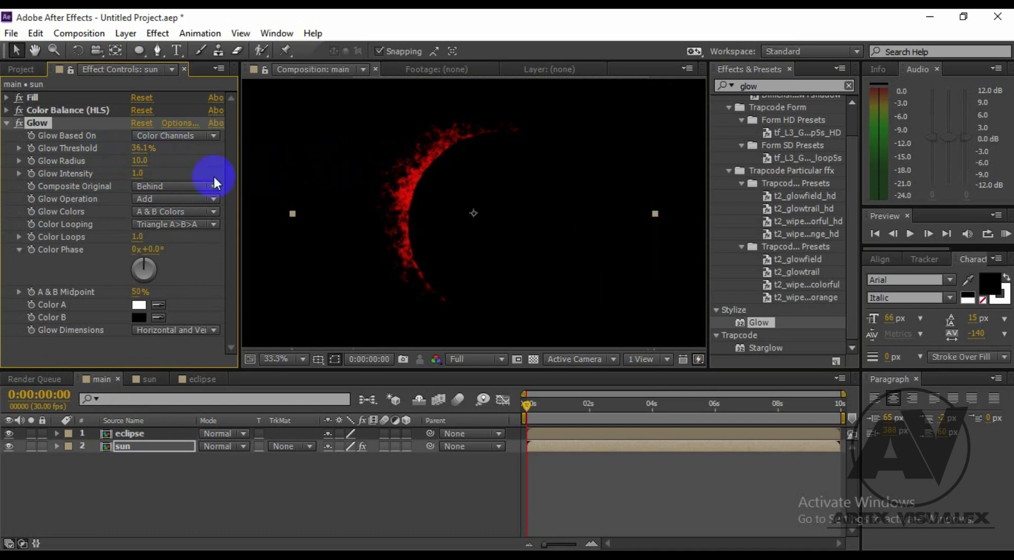
{"action": "mouse_move", "coordinate": [139, 161]}
{"action": "left_mouse_down"}
{"action": "mouse_move", "coordinate": [182, 162]}
{"action": "mouse_move", "coordinate": [140, 168]}
{"action": "left_mouse_up"}
{"action": "left_click_drag", "start_coordinate": [138, 165], "coordinate": [62, 160]}
- Set the Glow's Color Loops to 1.3 and Glow Operation to Screen
{"action": "left_click_drag", "start_coordinate": [137, 236], "coordinate": [157, 234]}
{"action": "left_click", "coordinate": [213, 199]}
{"action": "left_click", "coordinate": [205, 232]}
{"action": "left_click", "coordinate": [9, 122]}
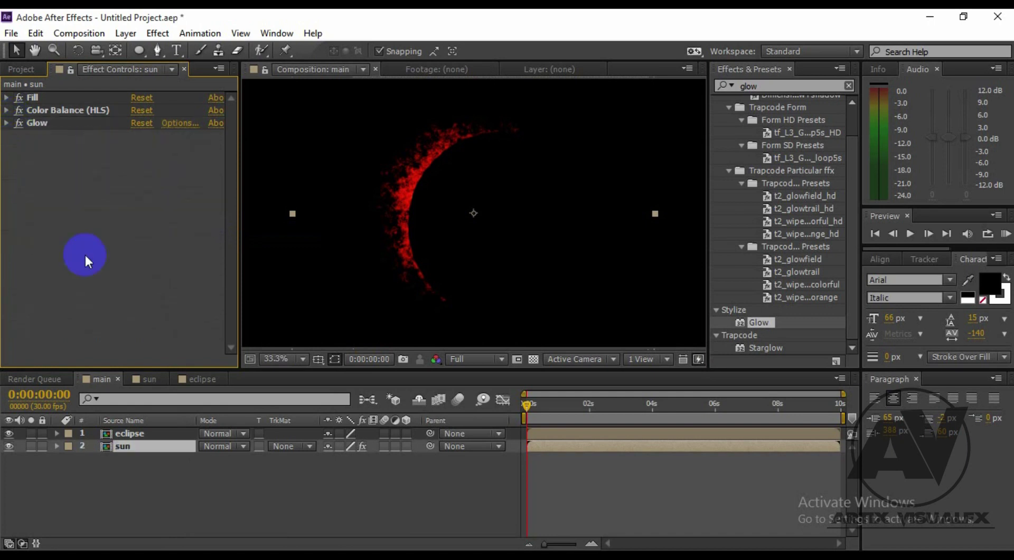
- Select the eclipse layer and apply Gradient Ramp, found by searching 'ramp'
{"action": "left_click", "coordinate": [151, 432]}
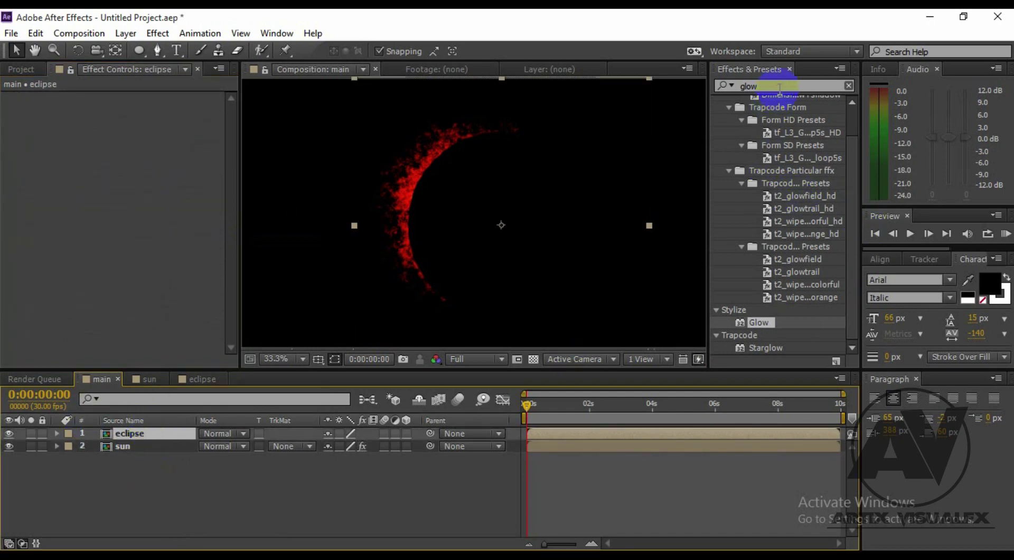
{"action": "left_click_drag", "start_coordinate": [779, 86], "coordinate": [740, 86]}
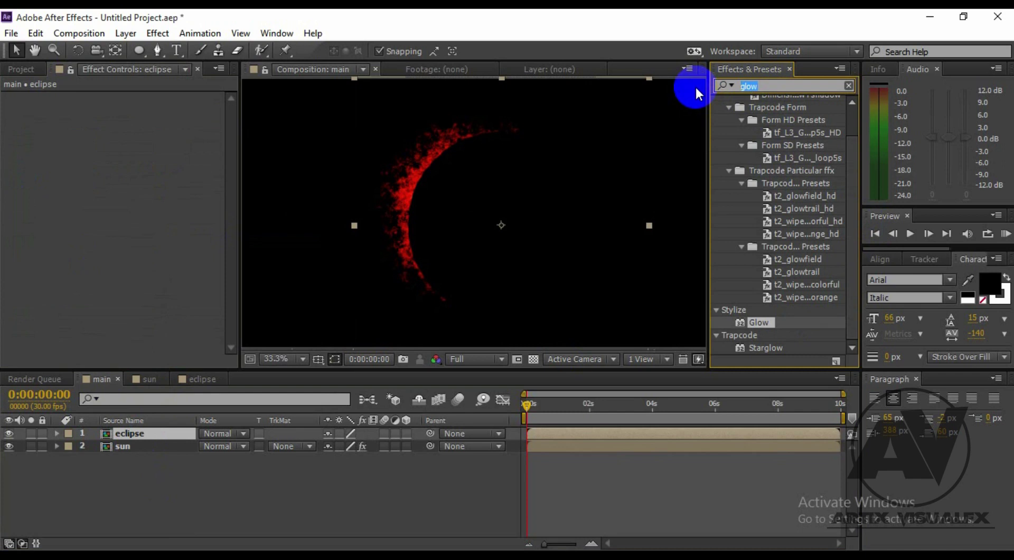
{"action": "key", "text": "BackSpace"}
{"action": "type", "text": "g"}
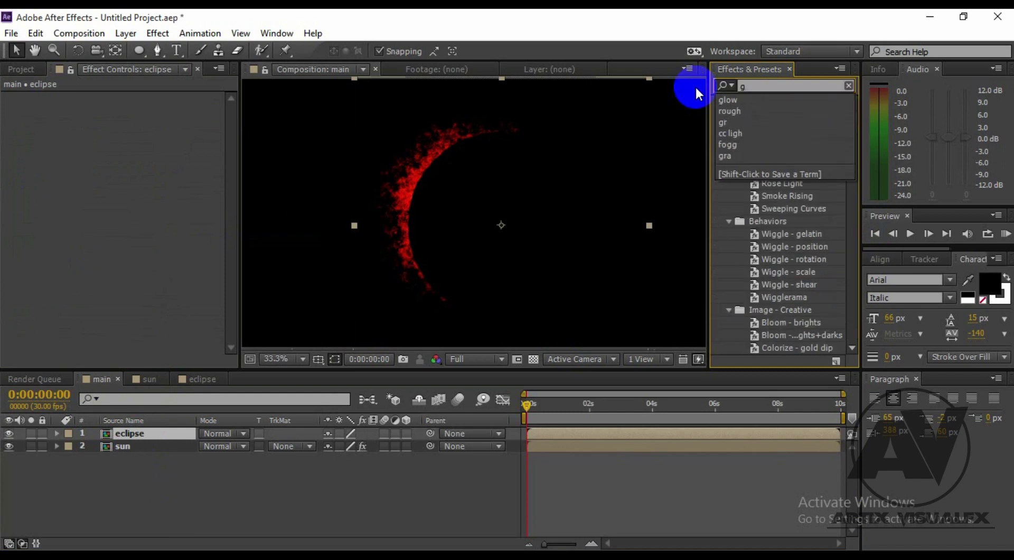
{"action": "type", "text": "ramo"}
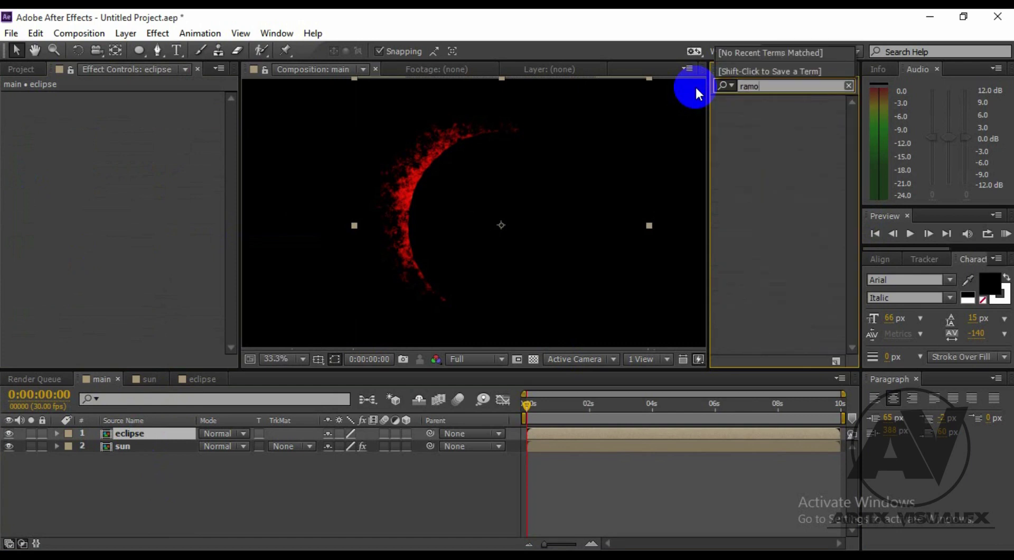
{"action": "key", "text": "BackSpace"}
{"action": "type", "text": "p"}
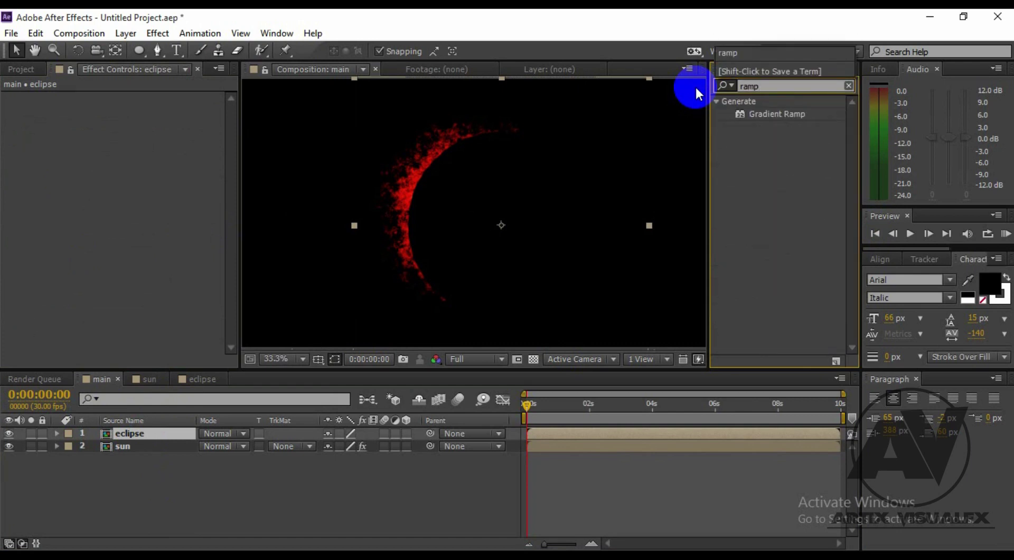
{"action": "mouse_move", "coordinate": [791, 113]}
{"action": "left_mouse_down"}
{"action": "mouse_move", "coordinate": [232, 338]}
{"action": "mouse_move", "coordinate": [161, 434]}
{"action": "left_mouse_up"}
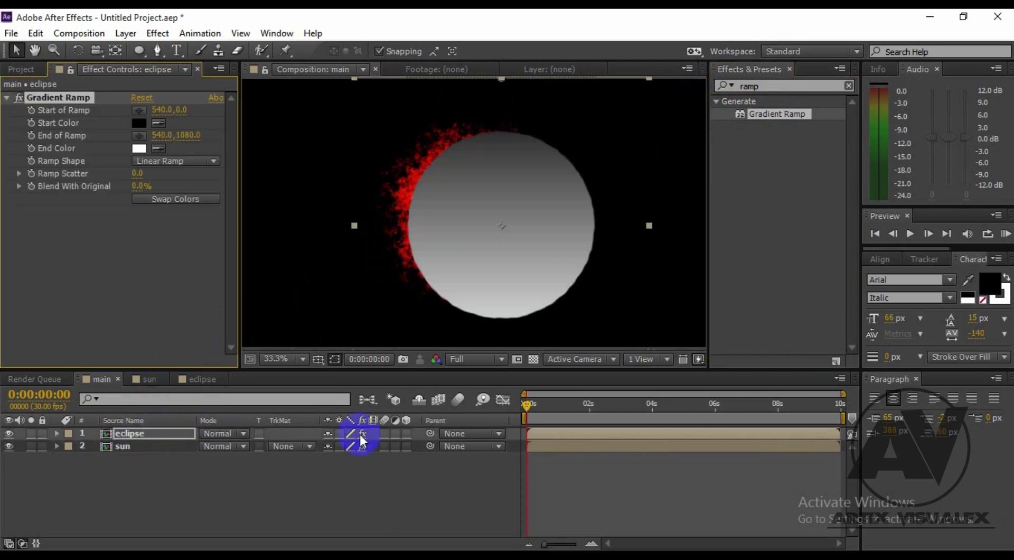
- Swap the Gradient Ramp colours and set Ramp Shape to Radial Ramp
{"action": "left_click", "coordinate": [177, 199]}
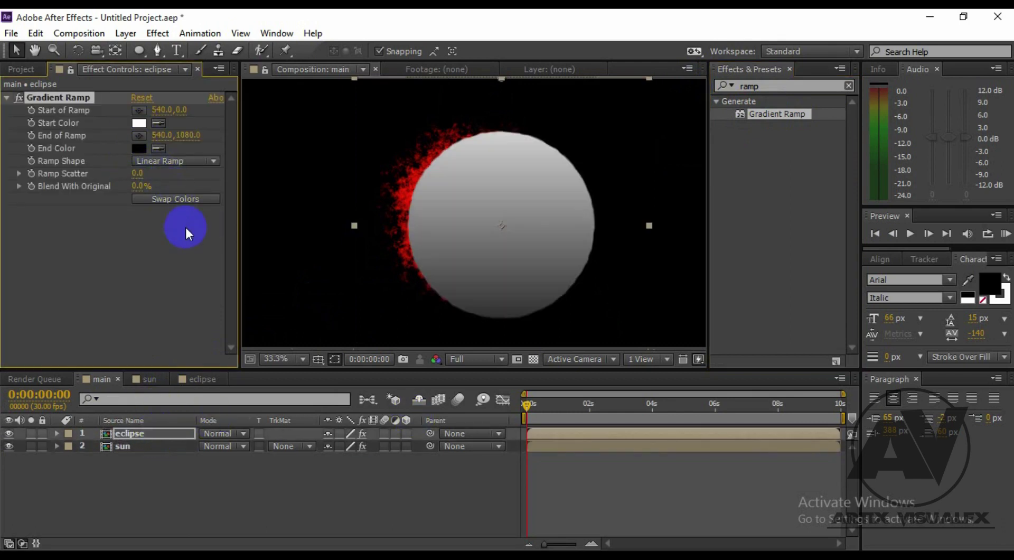
{"action": "left_click", "coordinate": [192, 160]}
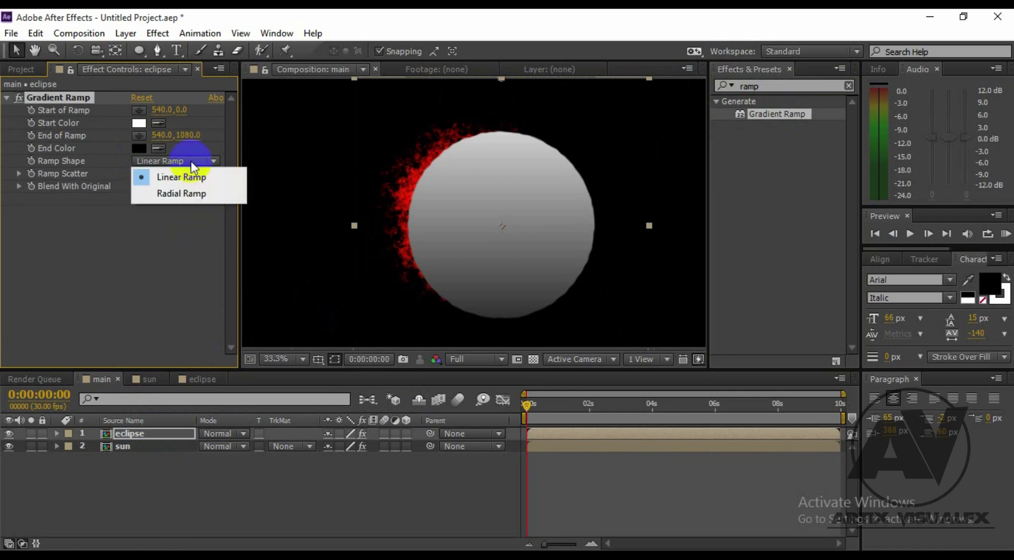
{"action": "left_click", "coordinate": [195, 191]}
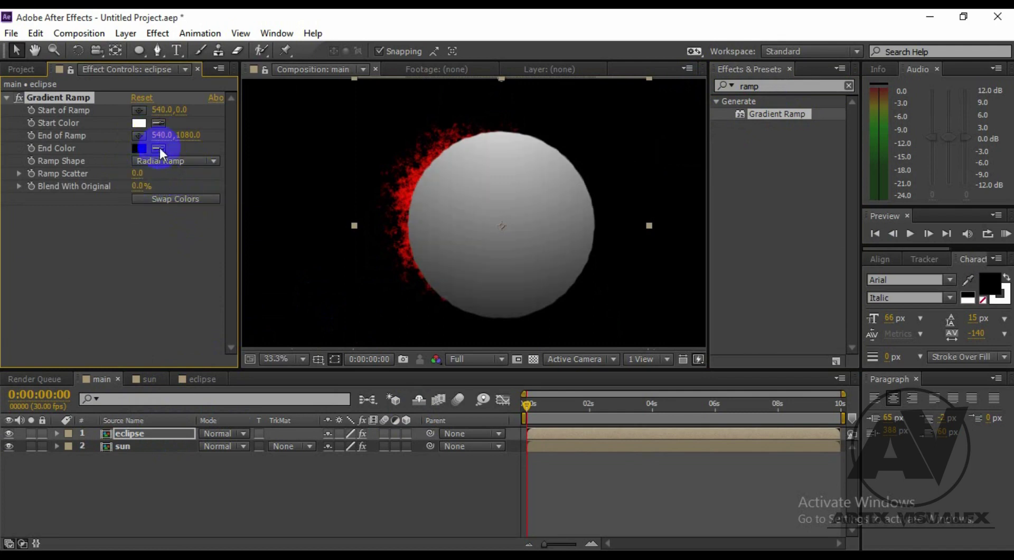
- Reposition the ramp's start and end points, end at 387.3, 464.2, so the disc turns nearly black
{"action": "key", "text": "comma"}
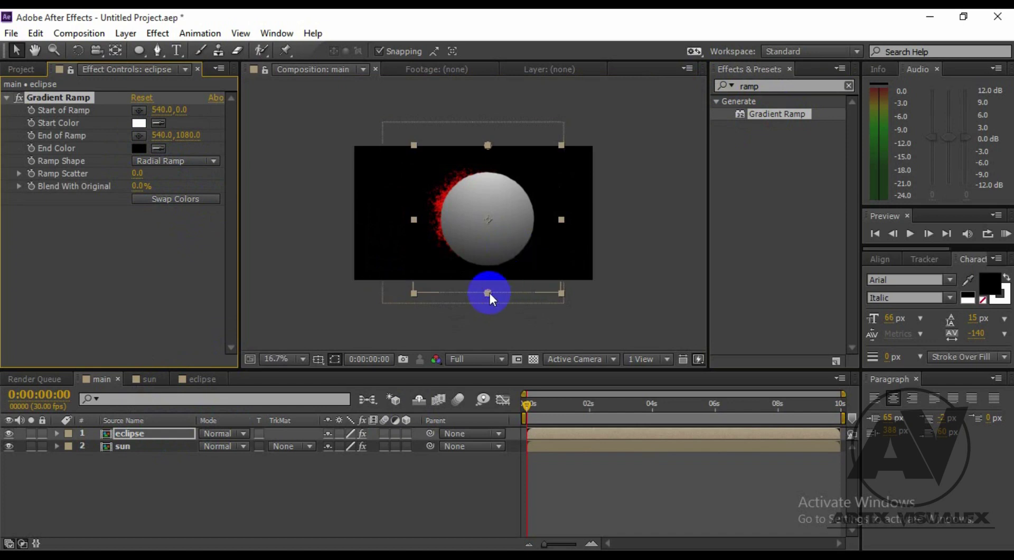
{"action": "left_click_drag", "start_coordinate": [489, 293], "coordinate": [533, 233]}
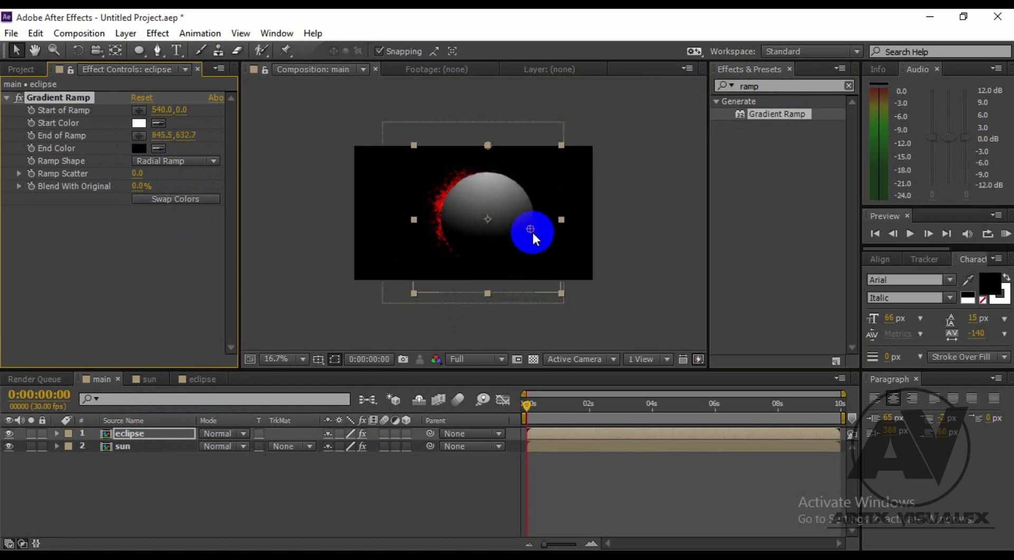
{"action": "mouse_move", "coordinate": [488, 144]}
{"action": "left_mouse_down"}
{"action": "mouse_move", "coordinate": [366, 144]}
{"action": "mouse_move", "coordinate": [340, 158]}
{"action": "mouse_move", "coordinate": [320, 155]}
{"action": "left_mouse_up"}
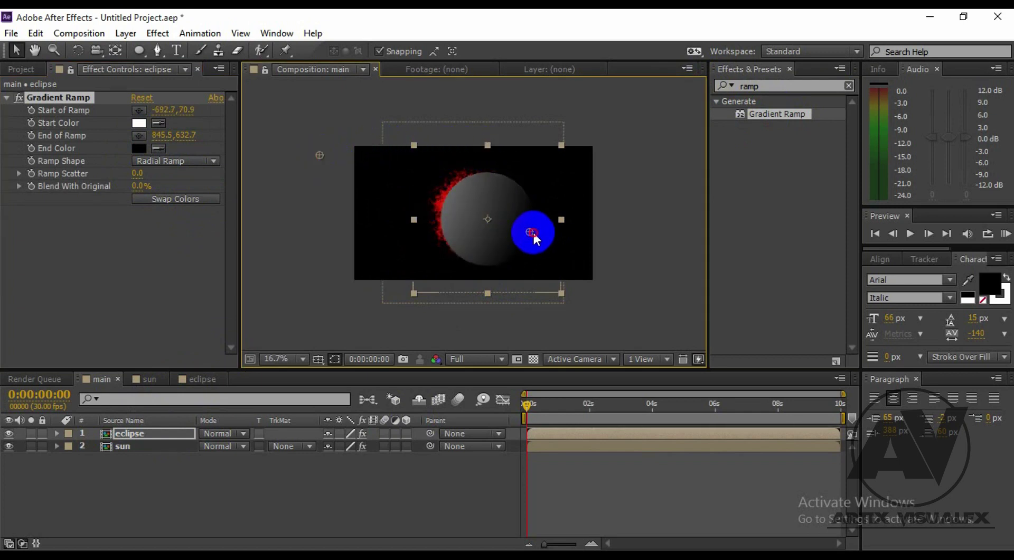
{"action": "left_click_drag", "start_coordinate": [530, 230], "coordinate": [505, 214]}
{"action": "left_click", "coordinate": [141, 135]}
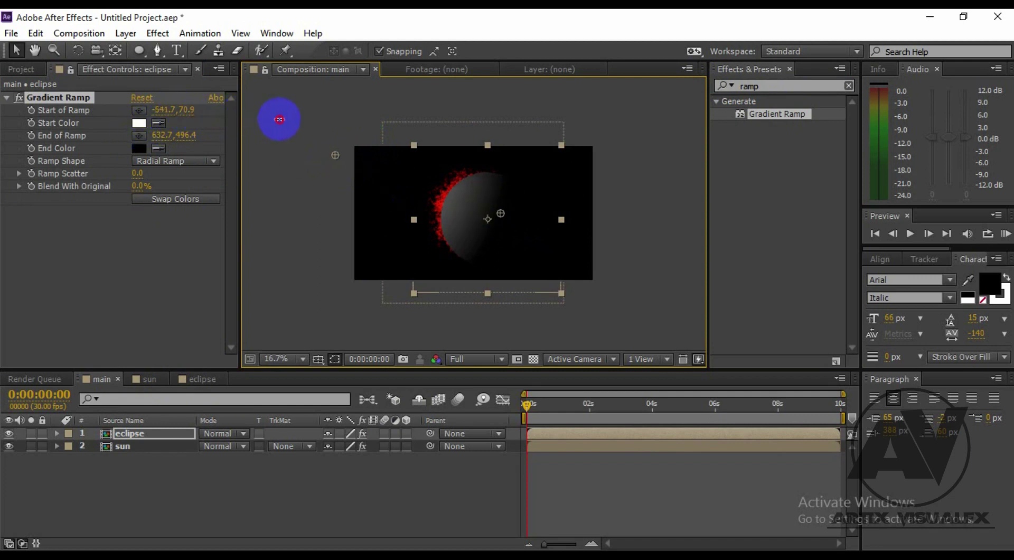
{"action": "mouse_move", "coordinate": [156, 123]}
{"action": "left_mouse_down"}
{"action": "mouse_move", "coordinate": [201, 122]}
{"action": "mouse_move", "coordinate": [187, 125]}
{"action": "mouse_move", "coordinate": [443, 199]}
{"action": "left_mouse_up"}
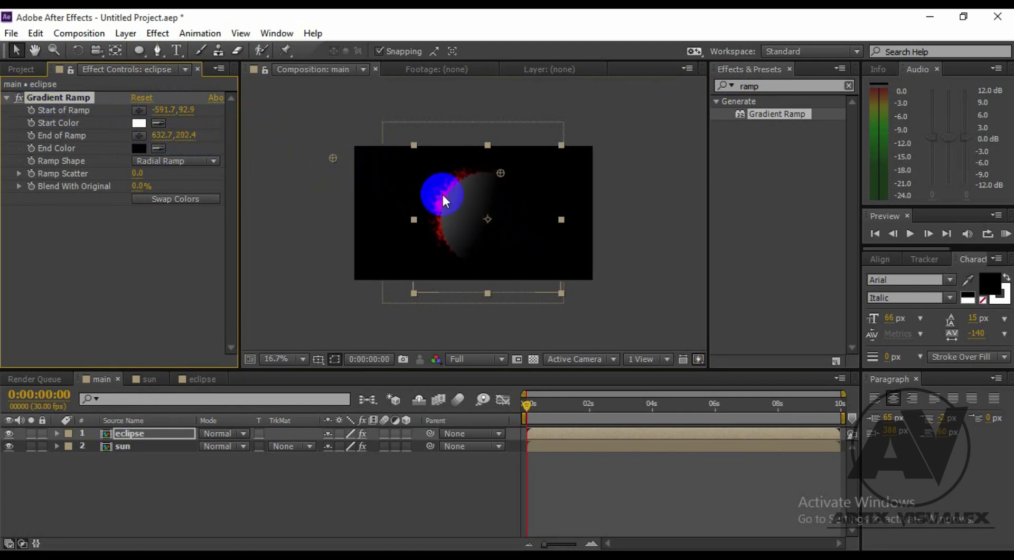
{"action": "left_click_drag", "start_coordinate": [501, 173], "coordinate": [471, 208]}
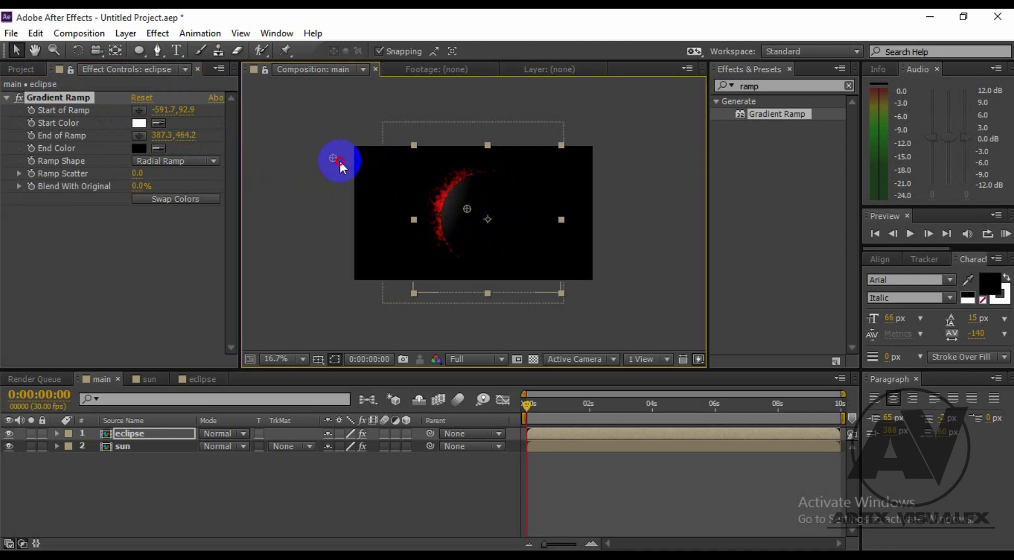
{"action": "left_click_drag", "start_coordinate": [341, 159], "coordinate": [339, 175]}
{"action": "left_click", "coordinate": [470, 230]}
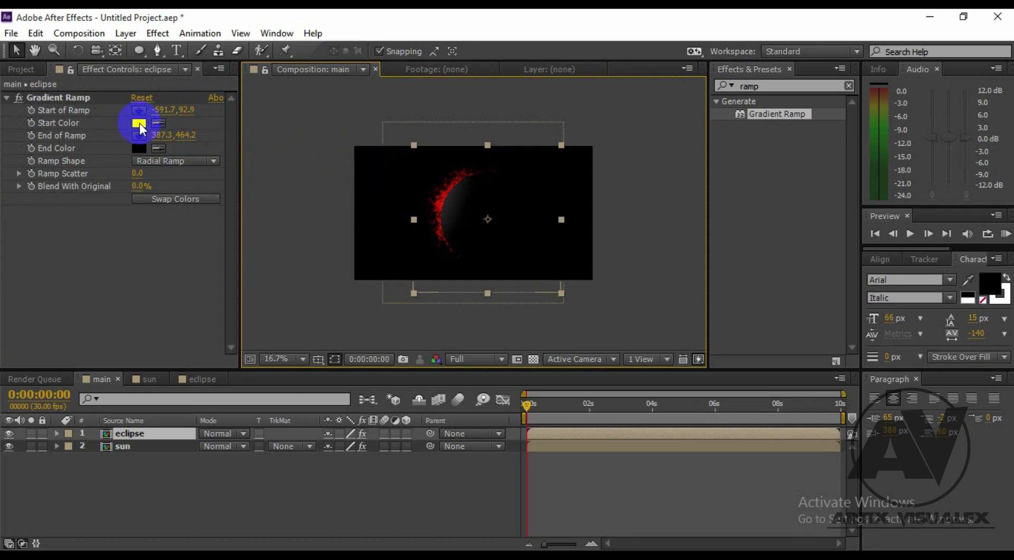
- Set the Gradient Ramp start colour to grey 827F7F
{"action": "left_click", "coordinate": [139, 123]}
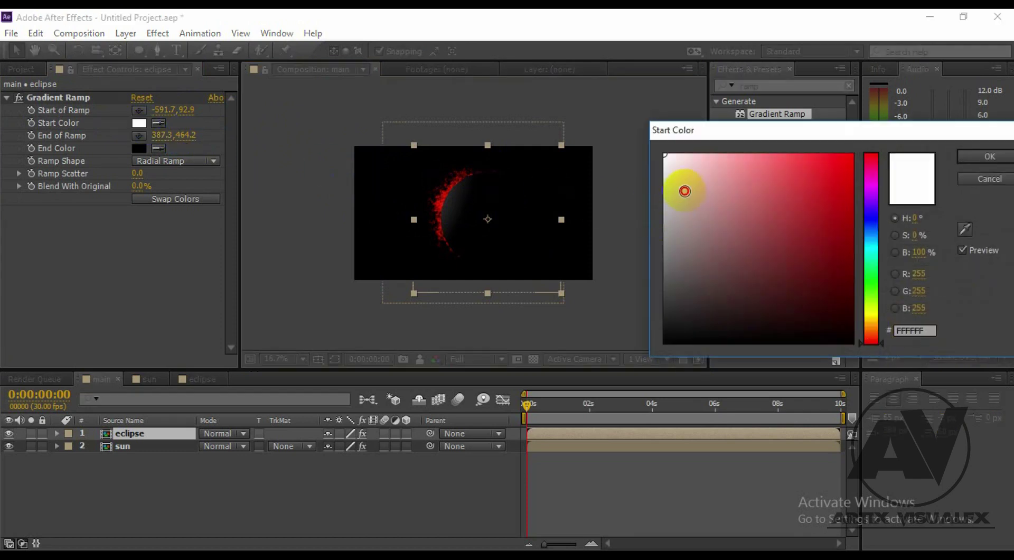
{"action": "left_click_drag", "start_coordinate": [685, 192], "coordinate": [667, 246]}
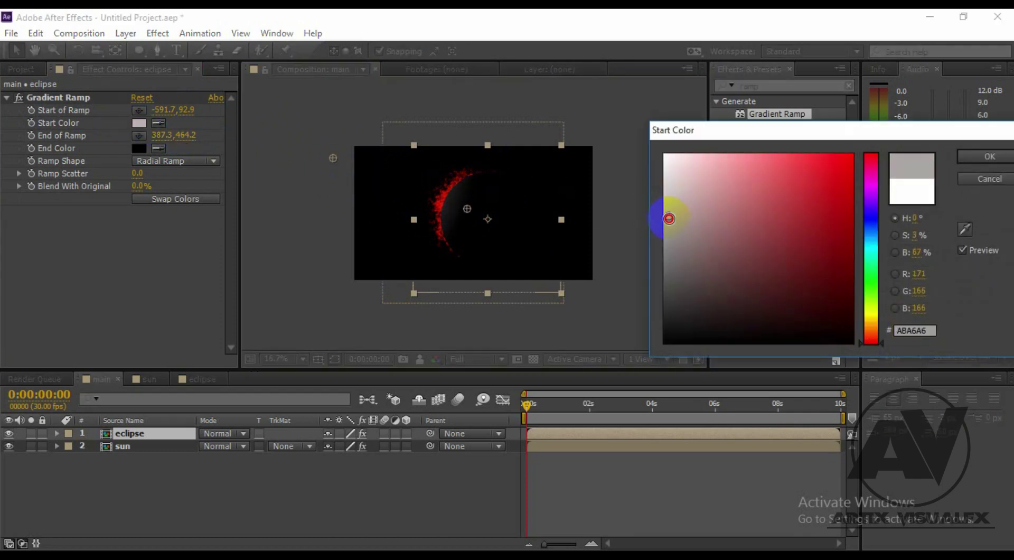
{"action": "left_click", "coordinate": [991, 163]}
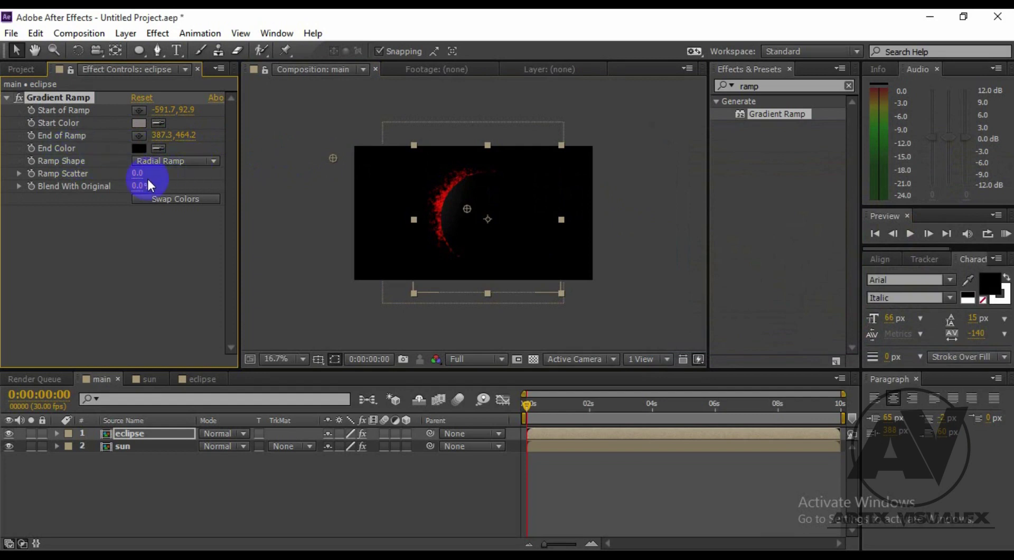
- Set Ramp Scatter 0.4, Blend With Original 82%, and move End of Ramp to 736.4, 584.2
{"action": "mouse_move", "coordinate": [137, 174]}
{"action": "left_mouse_down"}
{"action": "mouse_move", "coordinate": [273, 194]}
{"action": "mouse_move", "coordinate": [5, 181]}
{"action": "left_mouse_up"}
{"action": "left_click_drag", "start_coordinate": [133, 186], "coordinate": [193, 195]}
{"action": "left_click", "coordinate": [492, 221]}
{"action": "left_click_drag", "start_coordinate": [476, 211], "coordinate": [515, 225]}
{"action": "left_click_drag", "start_coordinate": [139, 187], "coordinate": [186, 197]}
- Fit the composition to the viewer to judge the look, then reselect the eclipse layer
{"action": "left_click", "coordinate": [290, 233]}
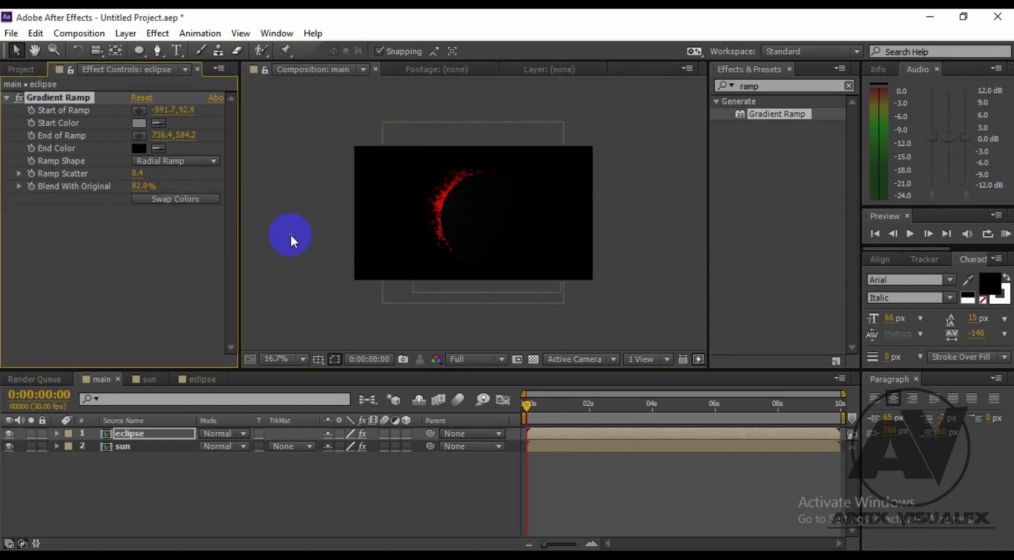
{"action": "left_click", "coordinate": [302, 359]}
{"action": "left_click", "coordinate": [332, 90]}
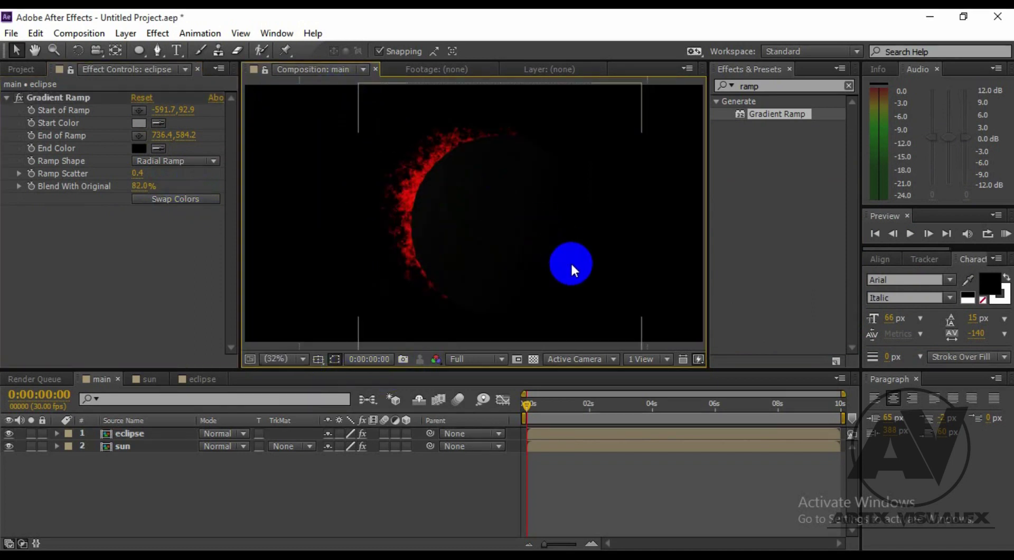
{"action": "left_click", "coordinate": [417, 479]}
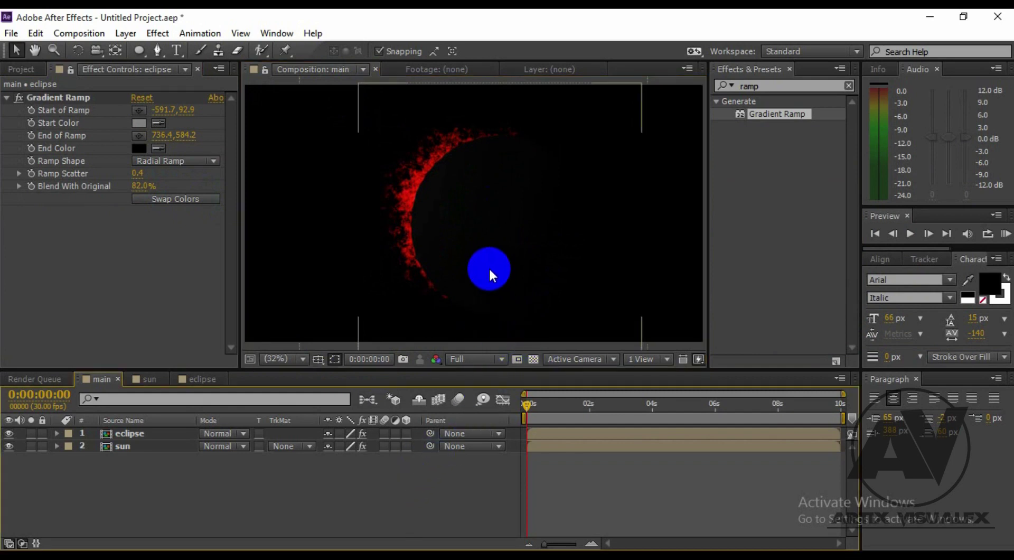
{"action": "scroll", "coordinate": [488, 252], "scroll_direction": "down", "scroll_amount": 2}
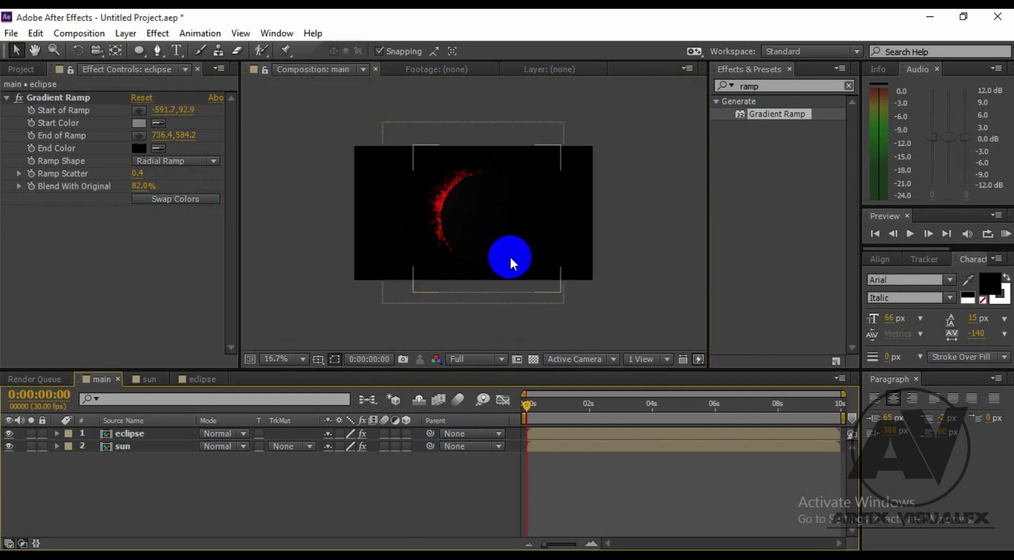
{"action": "left_click", "coordinate": [583, 263]}
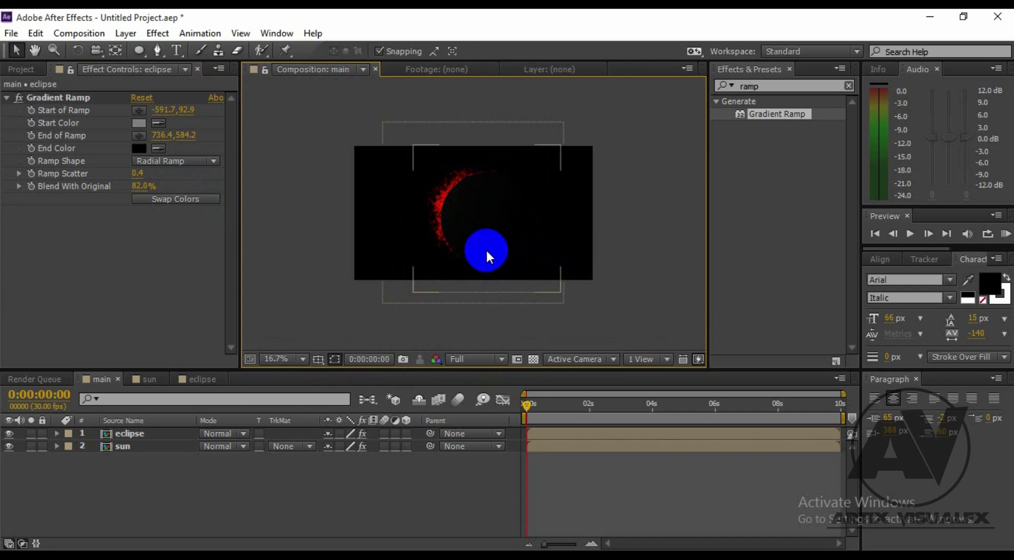
{"action": "left_click", "coordinate": [136, 436]}
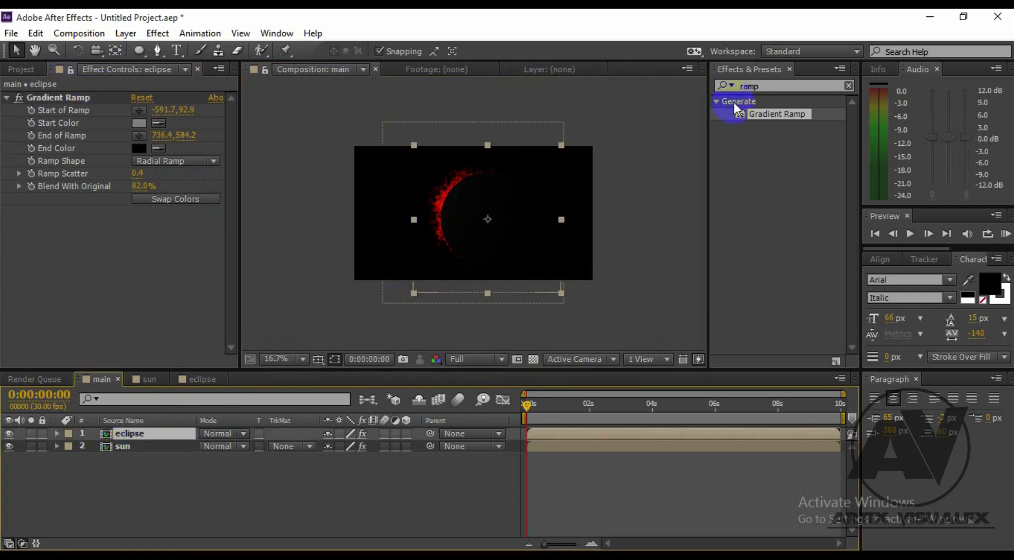
- Search the effects for 'blur' and apply Gaussian Blur to the eclipse layer
{"action": "left_click", "coordinate": [783, 88]}
{"action": "key", "text": "BackSpace"}
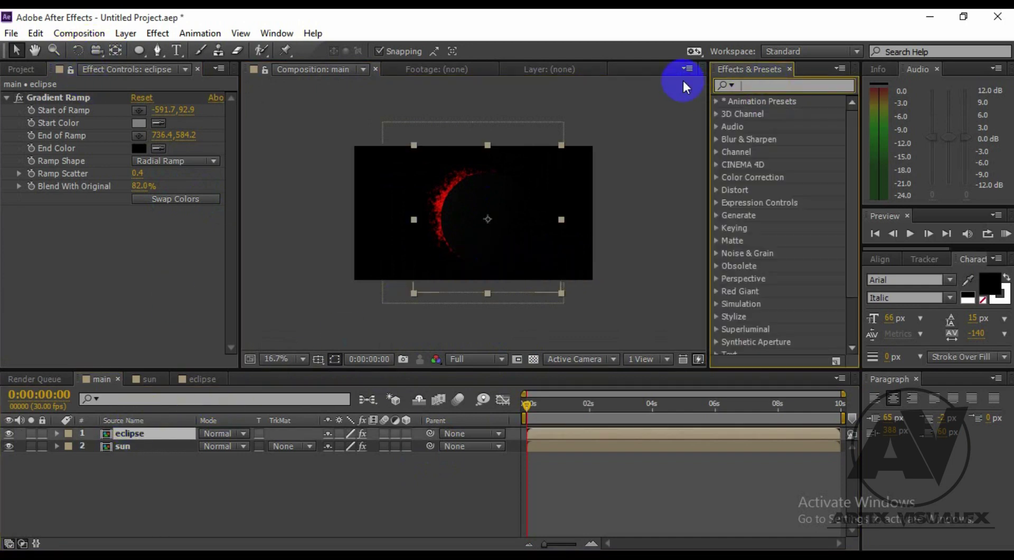
{"action": "type", "text": "blur"}
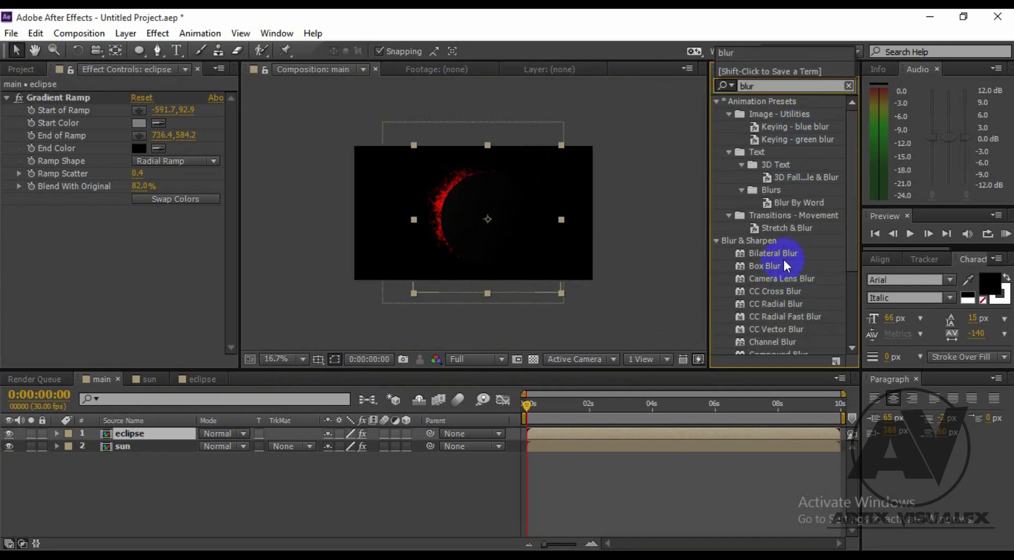
{"action": "scroll", "coordinate": [778, 306], "scroll_direction": "down", "scroll_amount": 1}
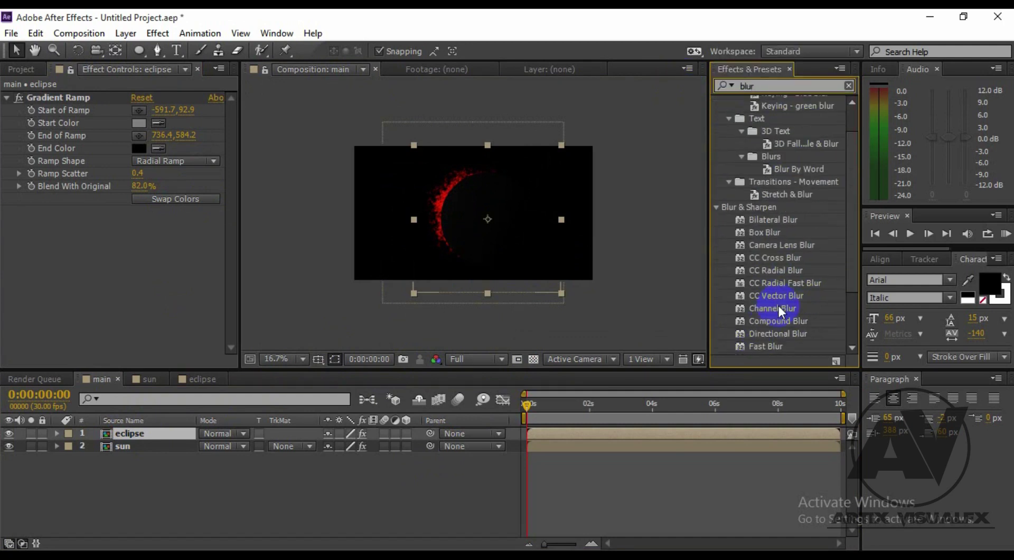
{"action": "scroll", "coordinate": [785, 330], "scroll_direction": "down", "scroll_amount": 2}
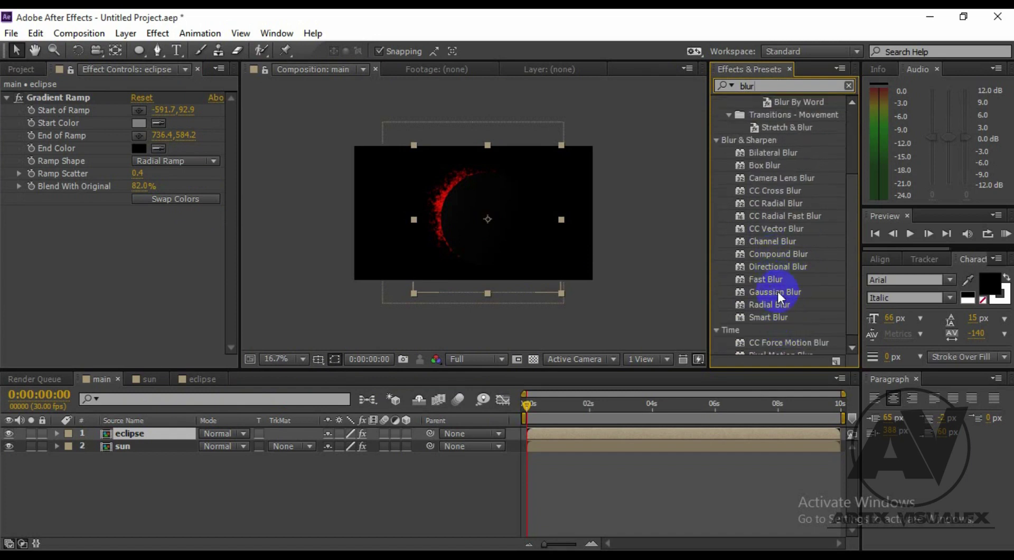
{"action": "left_click_drag", "start_coordinate": [766, 292], "coordinate": [161, 433]}
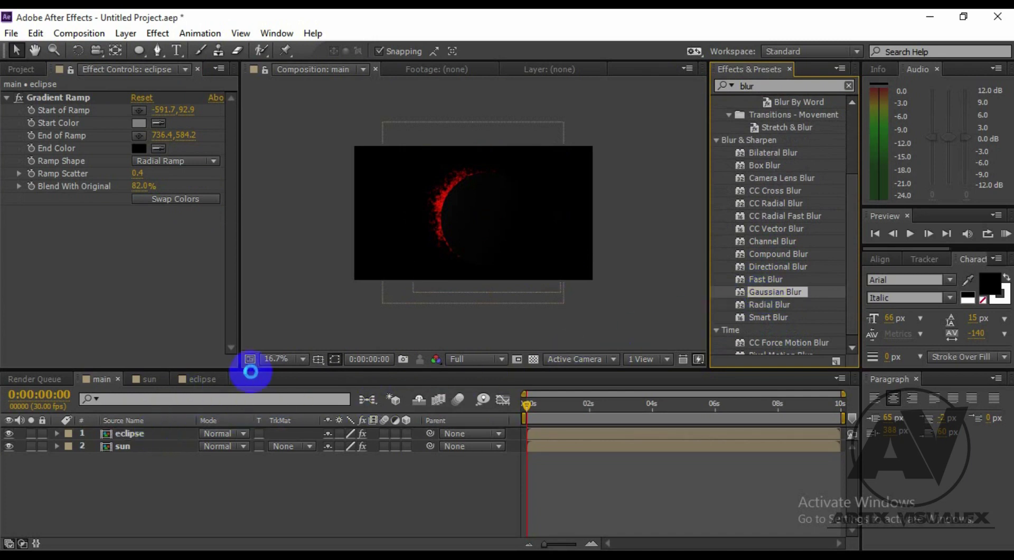
{"action": "left_click", "coordinate": [492, 213]}
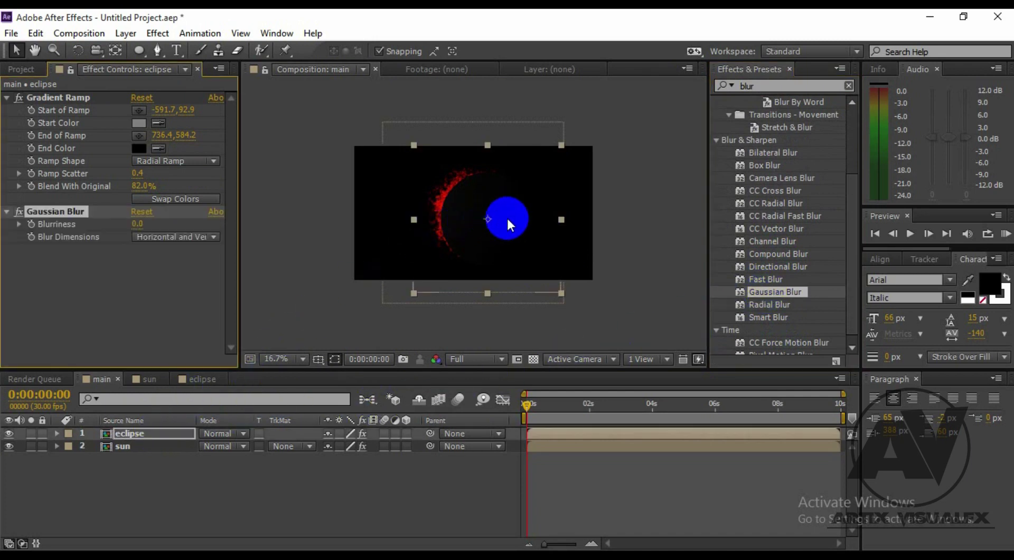
{"action": "scroll", "coordinate": [496, 219], "scroll_direction": "up", "scroll_amount": 1}
- Set Blurriness to 11.8, Ramp Scatter to 0.0 and Blend With Original to 91%
{"action": "mouse_move", "coordinate": [132, 227]}
{"action": "left_mouse_down"}
{"action": "mouse_move", "coordinate": [399, 229]}
{"action": "mouse_move", "coordinate": [454, 257]}
{"action": "left_mouse_up"}
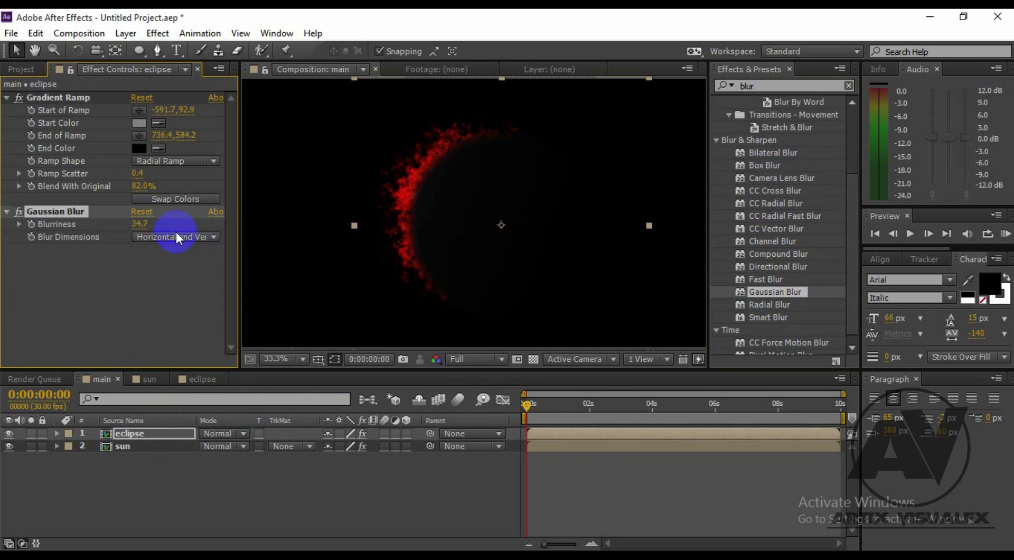
{"action": "left_click_drag", "start_coordinate": [140, 225], "coordinate": [173, 238]}
{"action": "left_click_drag", "start_coordinate": [140, 230], "coordinate": [114, 228]}
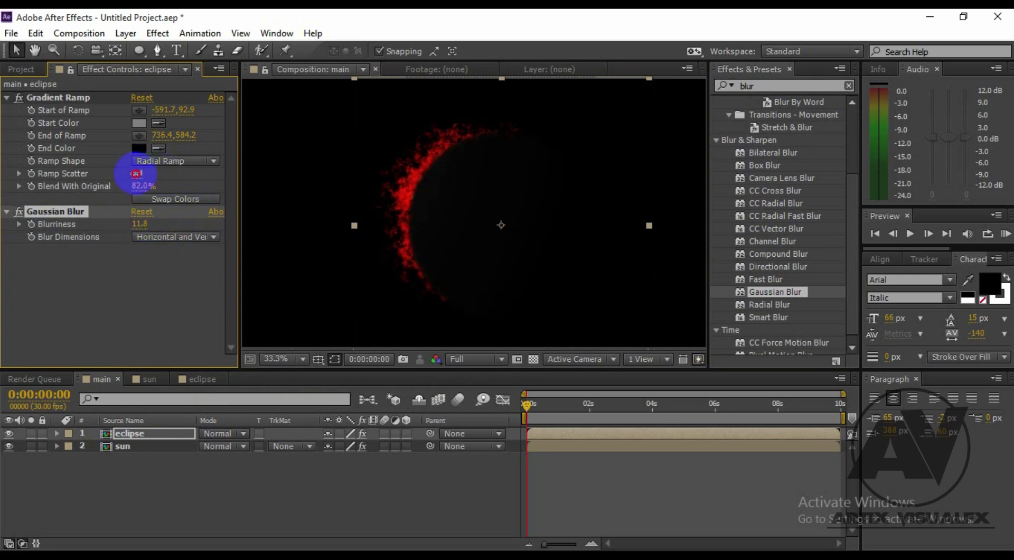
{"action": "left_click_drag", "start_coordinate": [138, 177], "coordinate": [57, 174]}
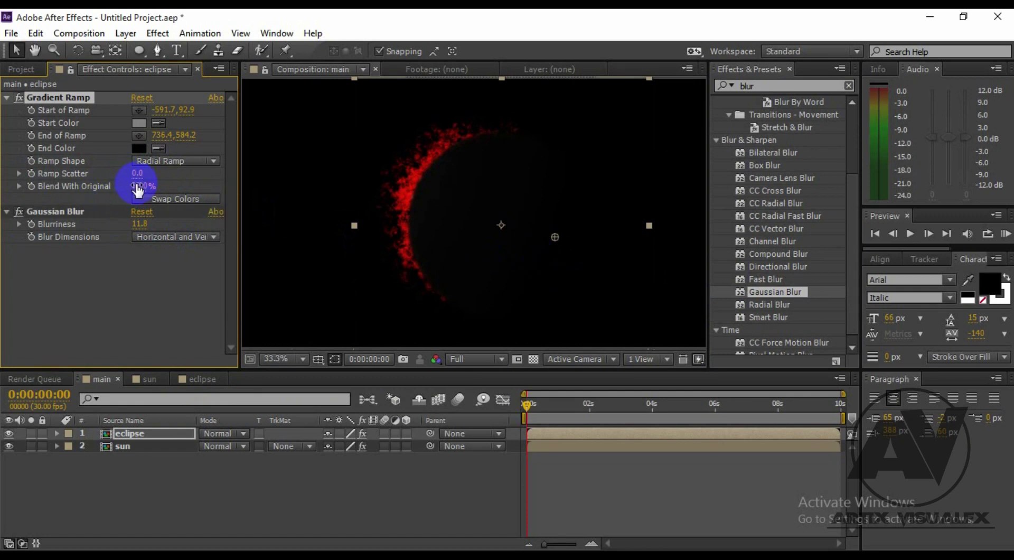
{"action": "left_click_drag", "start_coordinate": [139, 186], "coordinate": [166, 192]}
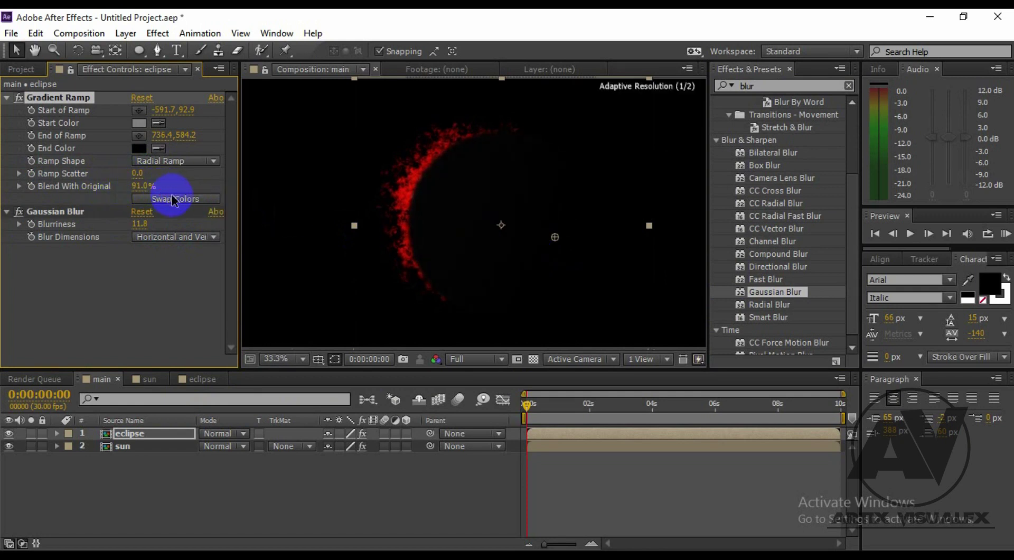
- Collapse the Gradient Ramp settings, move the time to frame 28 and reselect the eclipse layer
{"action": "left_click", "coordinate": [172, 292]}
{"action": "left_click_drag", "start_coordinate": [395, 206], "coordinate": [525, 208]}
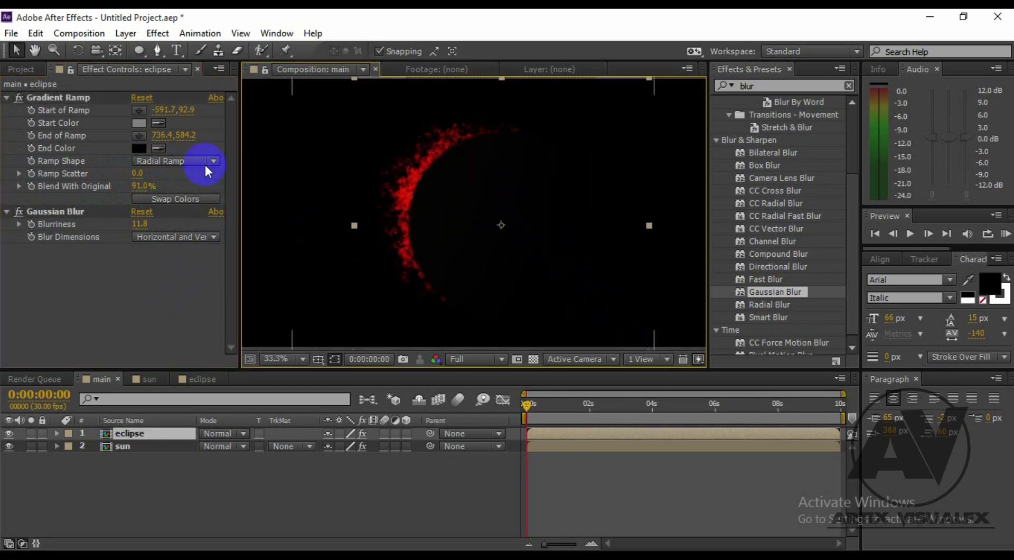
{"action": "left_click", "coordinate": [7, 98]}
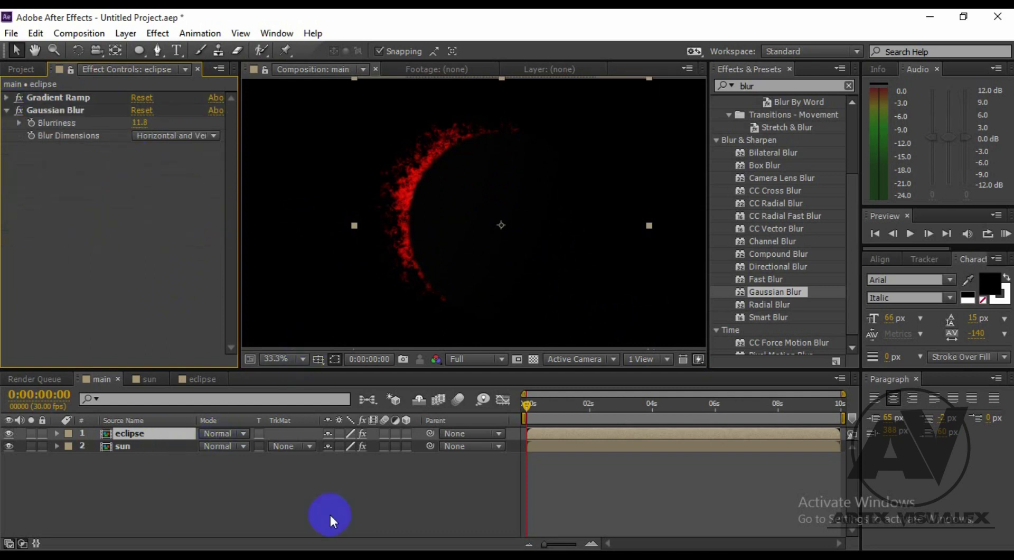
{"action": "left_click", "coordinate": [249, 228]}
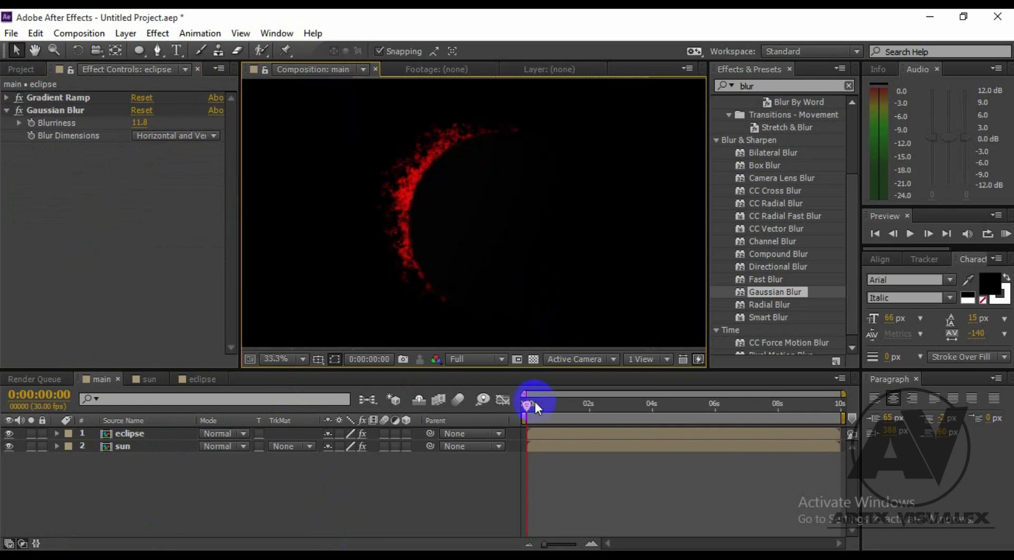
{"action": "left_click_drag", "start_coordinate": [522, 402], "coordinate": [554, 407]}
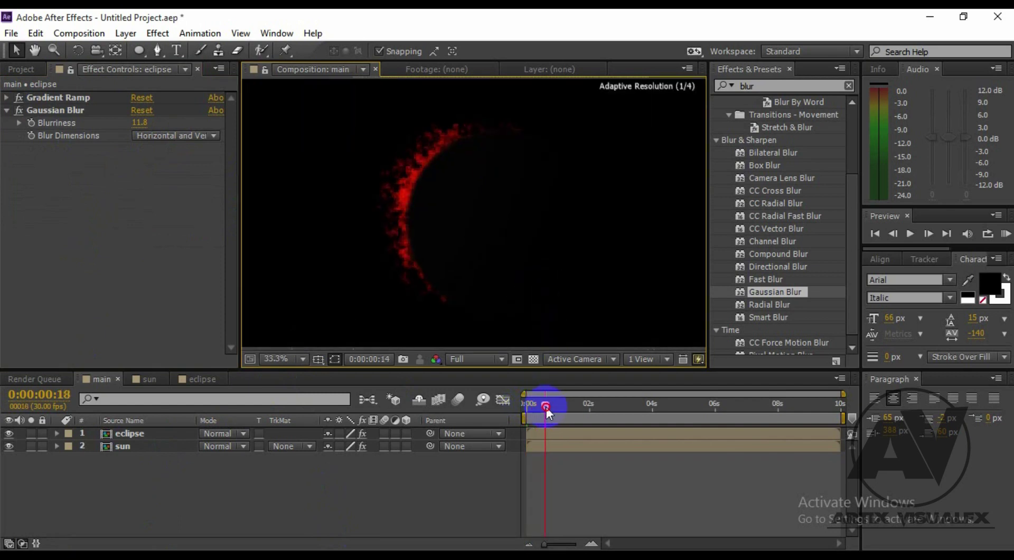
{"action": "left_click", "coordinate": [127, 434]}
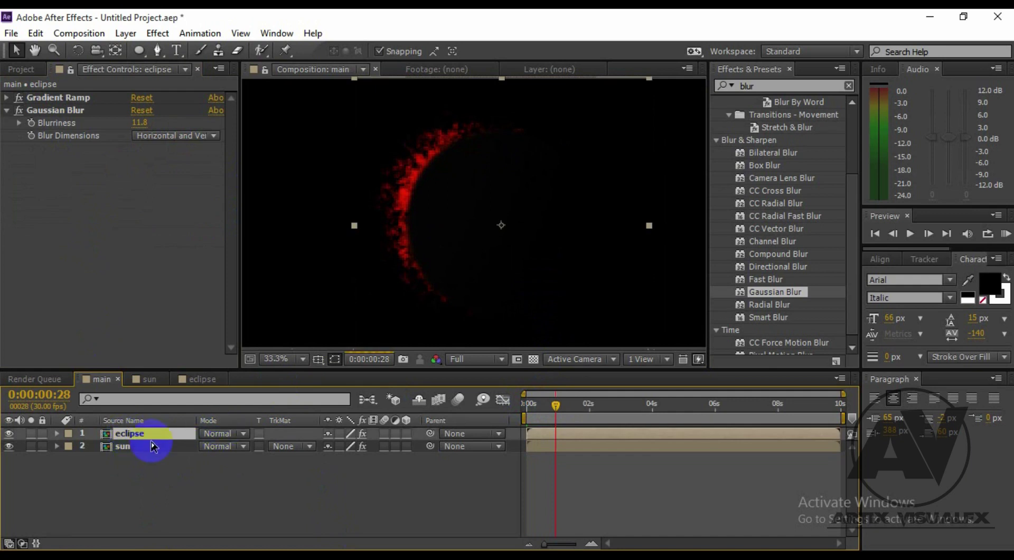
- In the eclipse precomp, give Roughen Edges Evolution the expression time*50
{"action": "left_click", "coordinate": [182, 379]}
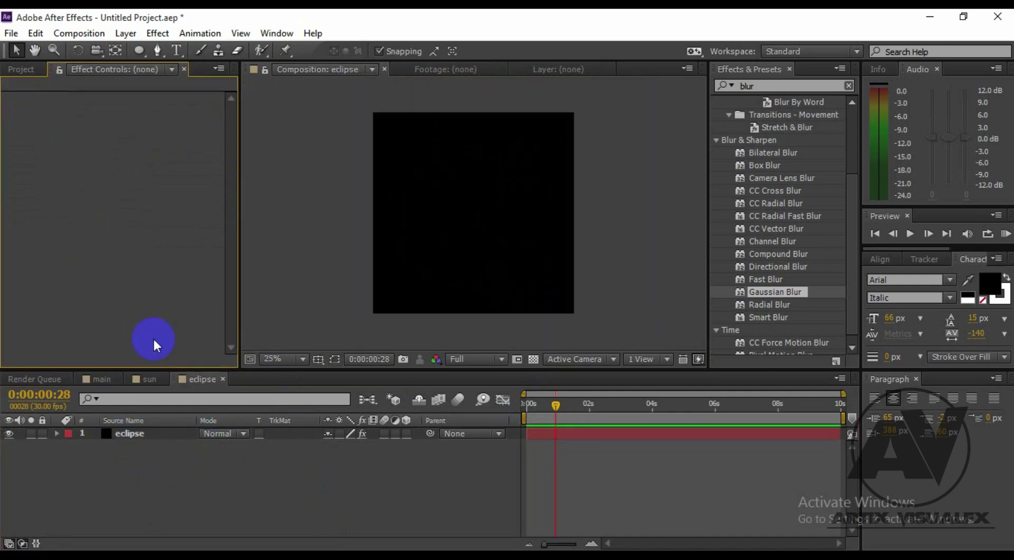
{"action": "left_click", "coordinate": [154, 433]}
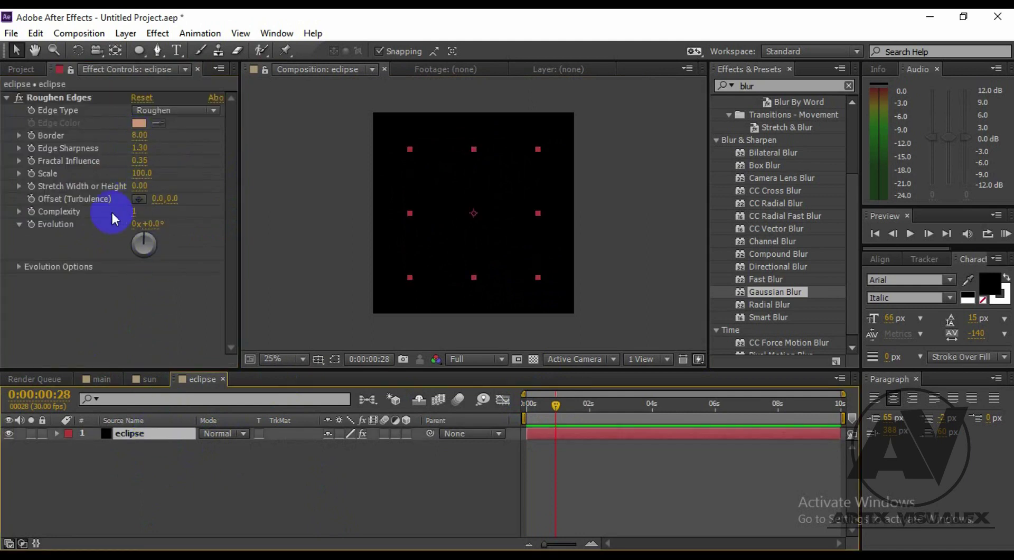
{"action": "left_click", "coordinate": [31, 223]}
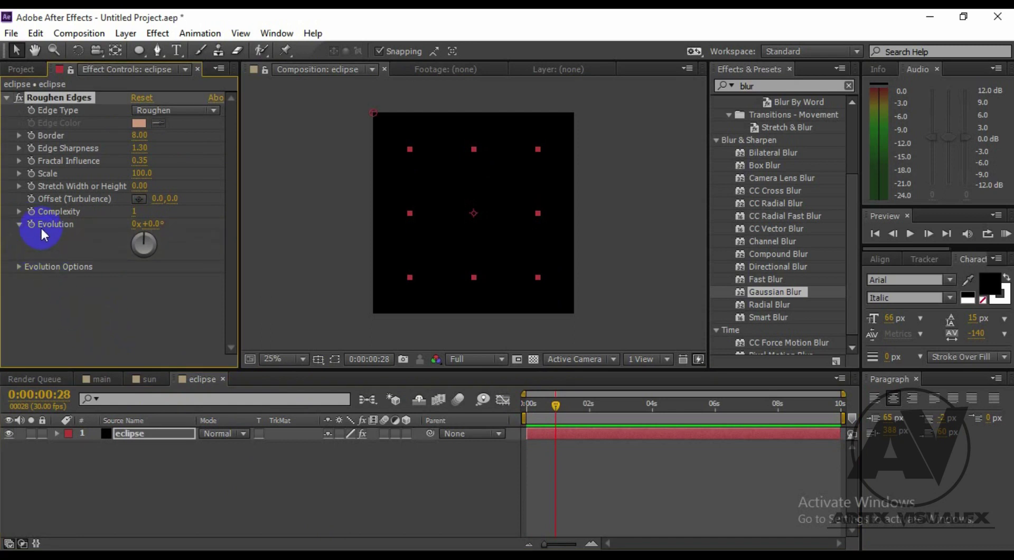
{"action": "left_click", "coordinate": [28, 221], "text": "alt"}
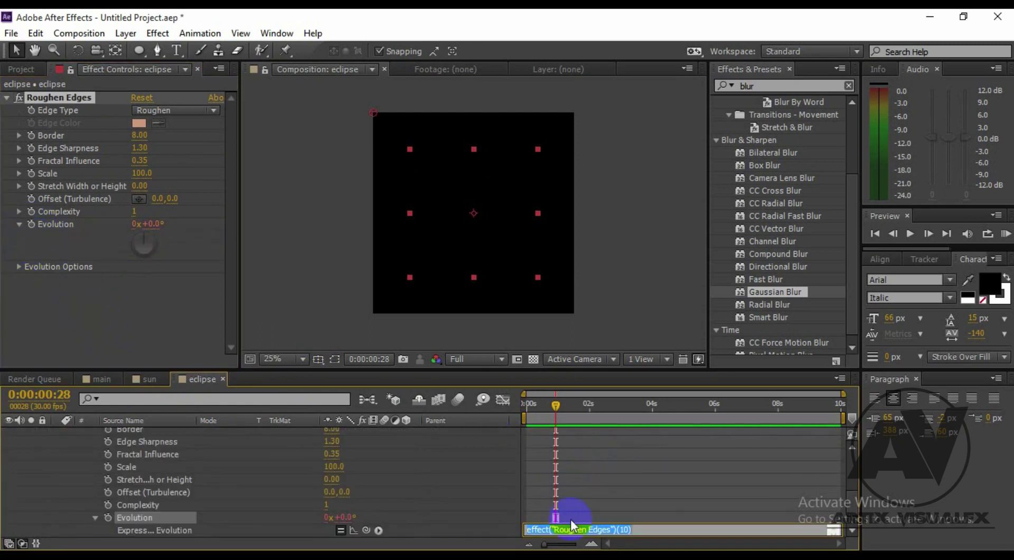
{"action": "type", "text": "time"}
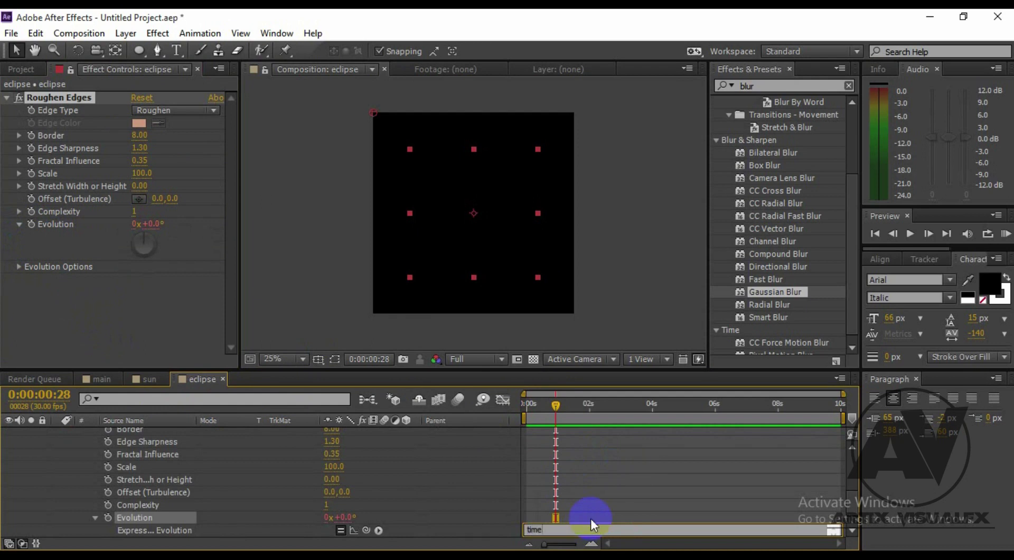
{"action": "type", "text": "*502"}
{"action": "left_click", "coordinate": [134, 317]}
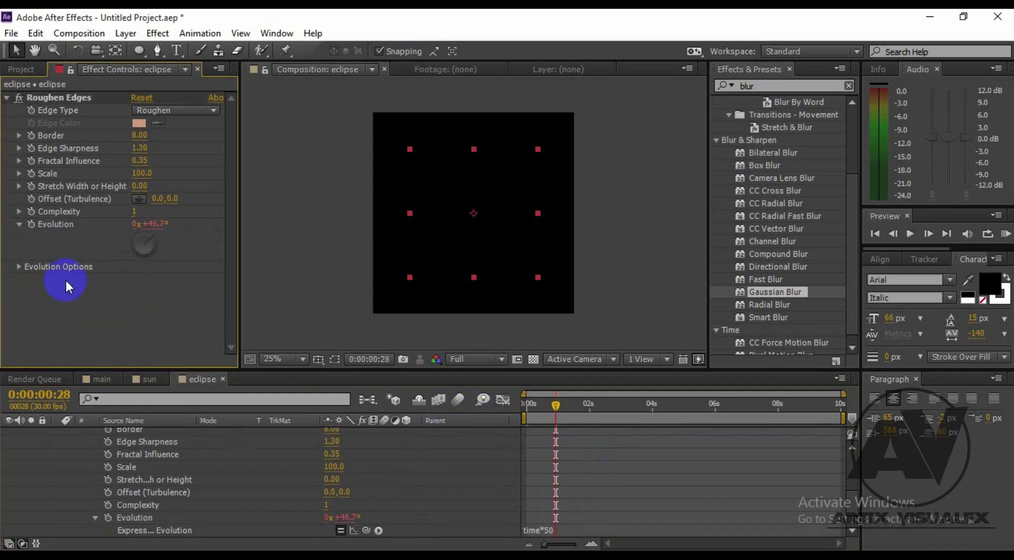
- Collapse the Roughen Edges settings and return to the main composition
{"action": "left_click", "coordinate": [7, 96]}
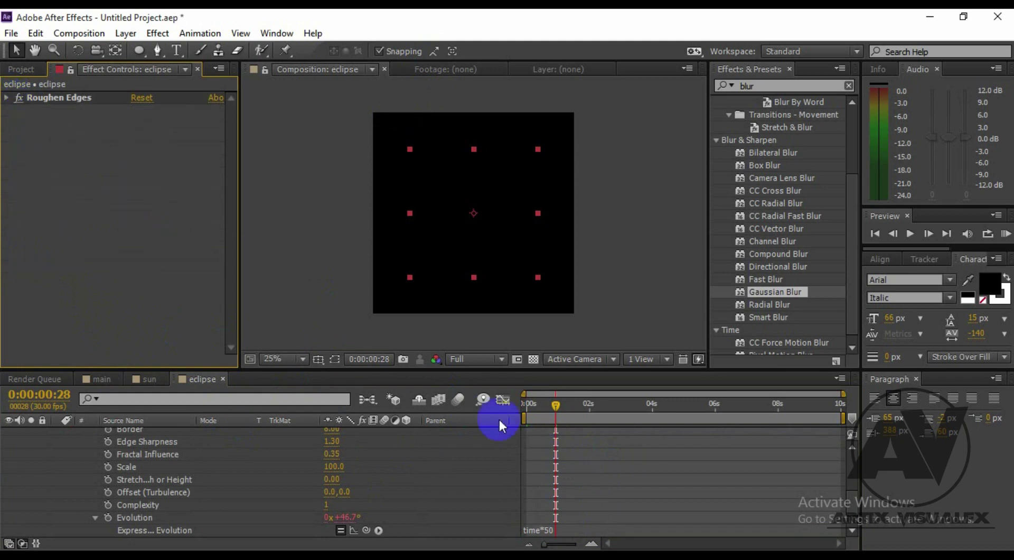
{"action": "scroll", "coordinate": [129, 423], "scroll_direction": "up", "scroll_amount": 2}
{"action": "left_click", "coordinate": [99, 379]}
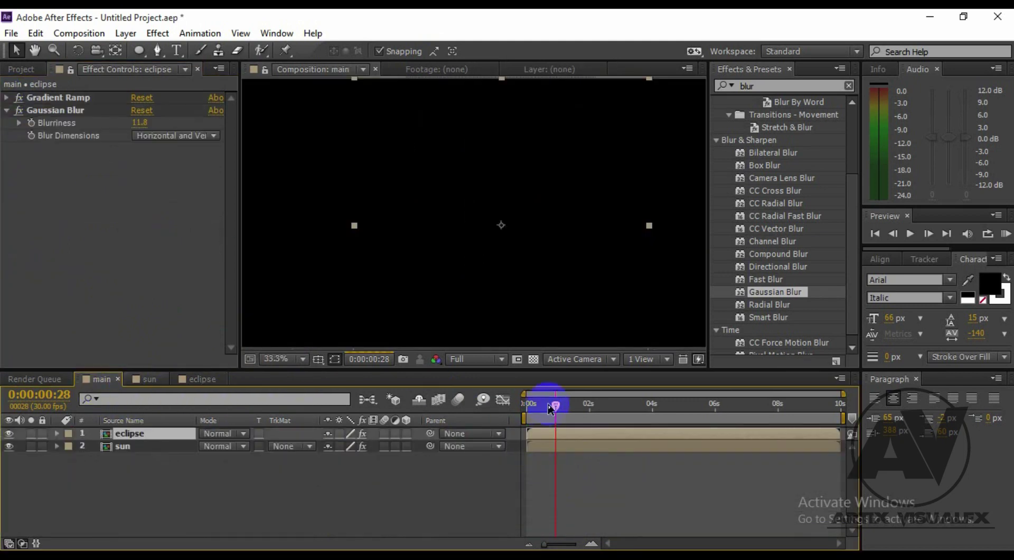
- Delete Gaussian Blur and Gradient Ramp from the eclipse layer, then return the time to 0
{"action": "left_click_drag", "start_coordinate": [549, 409], "coordinate": [536, 409]}
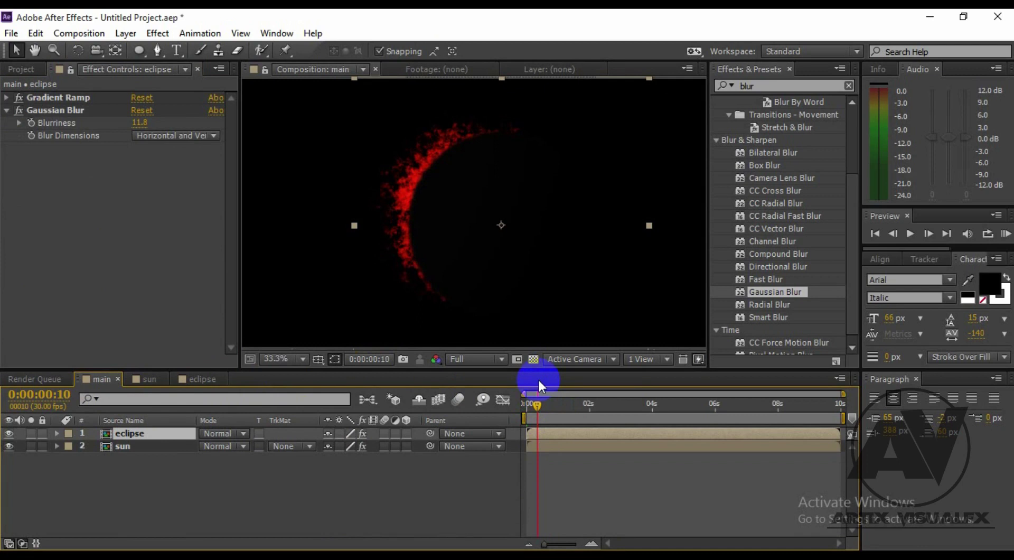
{"action": "left_click_drag", "start_coordinate": [549, 403], "coordinate": [554, 405]}
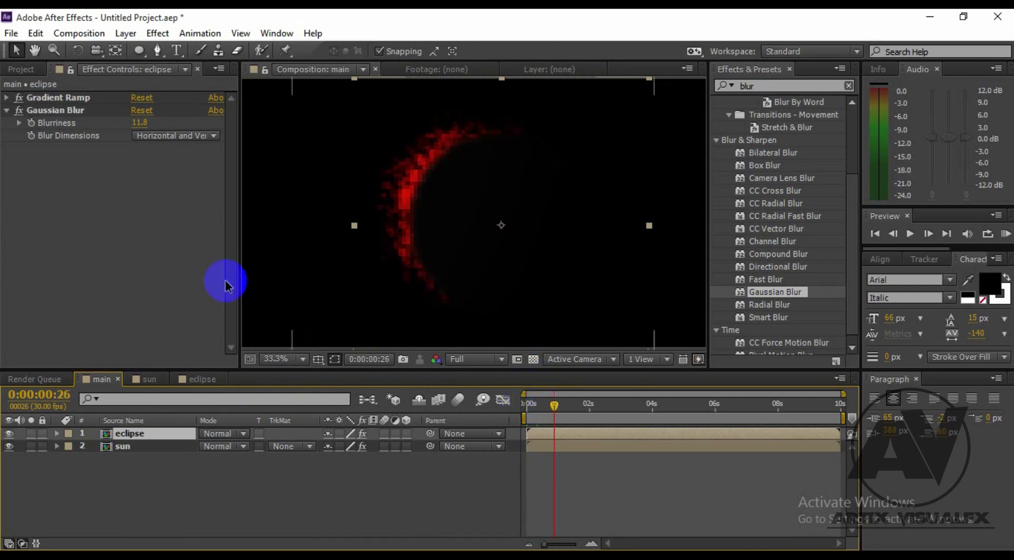
{"action": "left_click", "coordinate": [79, 110]}
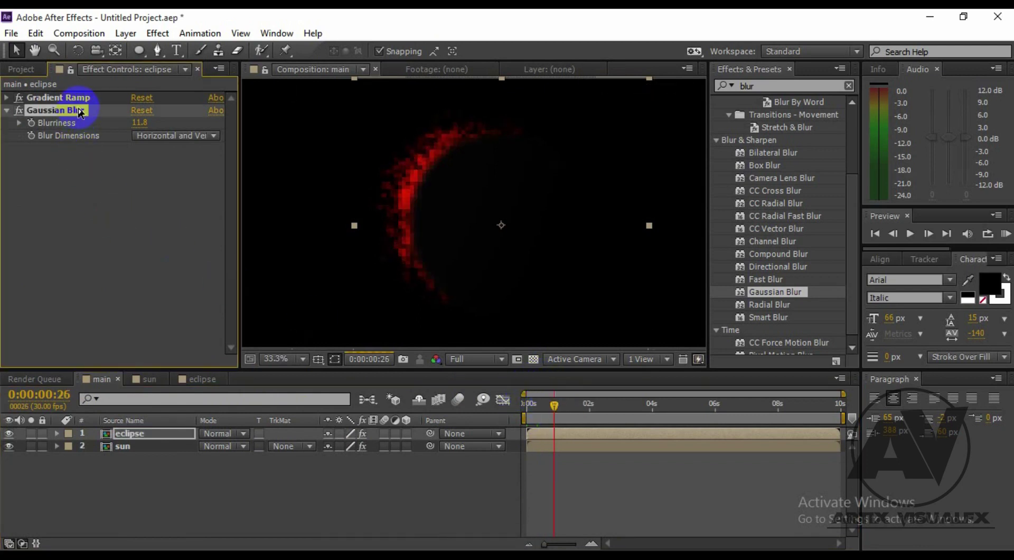
{"action": "key", "text": "Delete"}
{"action": "left_click", "coordinate": [57, 99]}
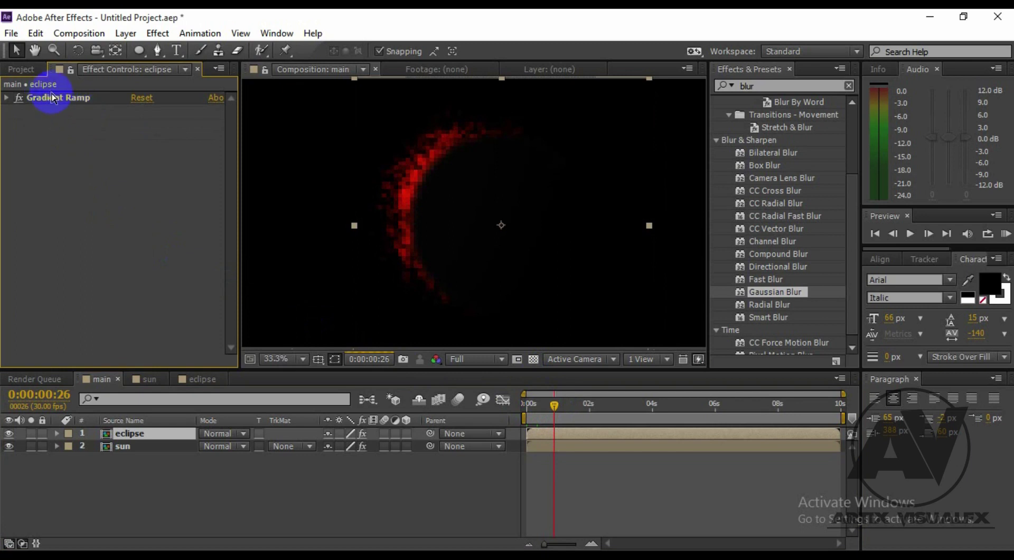
{"action": "key", "text": "Delete"}
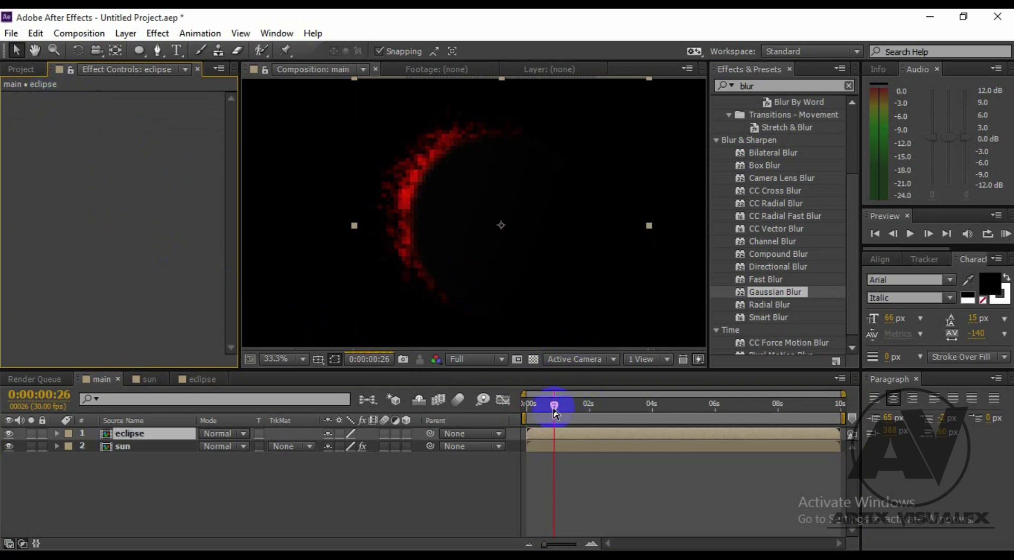
{"action": "left_click_drag", "start_coordinate": [550, 415], "coordinate": [561, 416]}
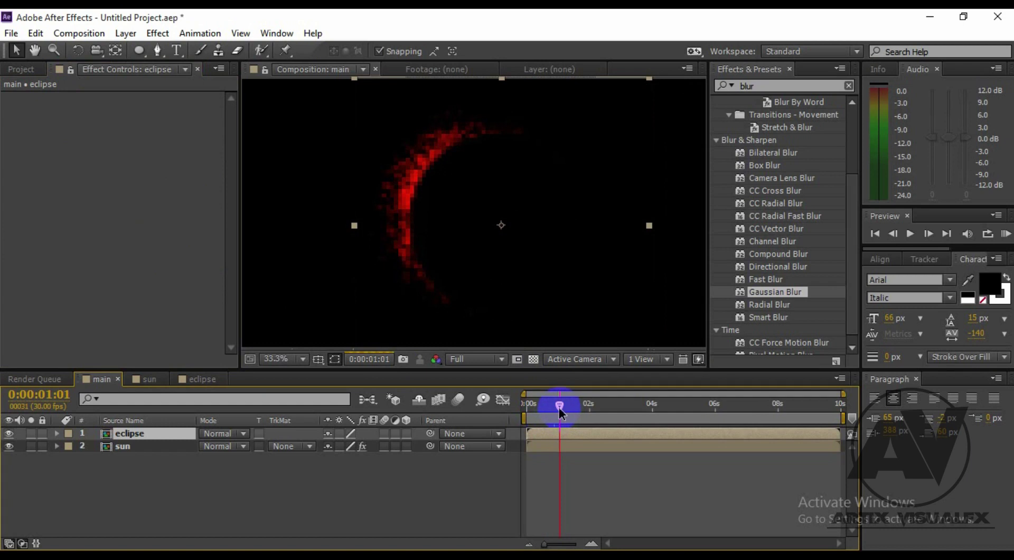
{"action": "left_click_drag", "start_coordinate": [559, 408], "coordinate": [525, 404]}
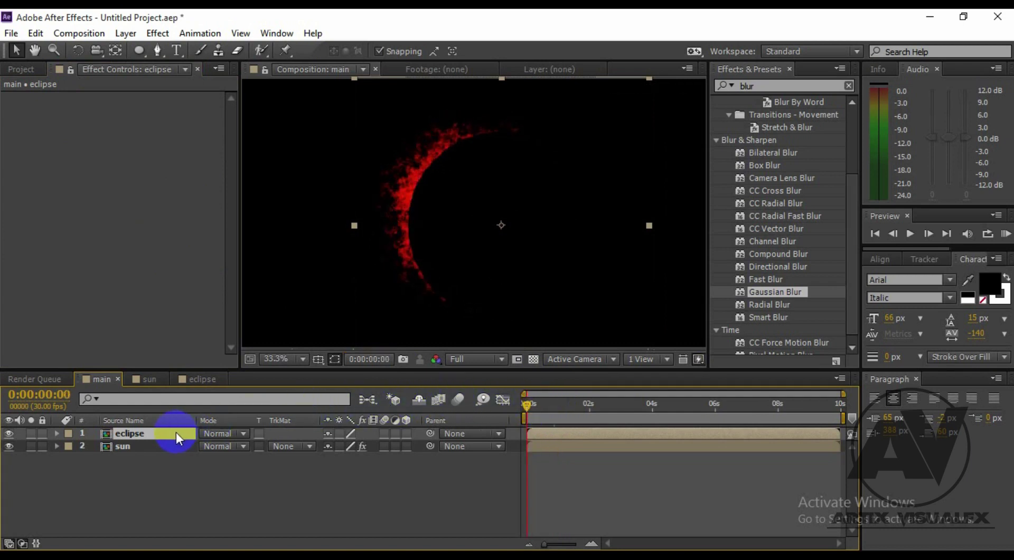
- Scale the eclipse disc to 120% and set its Position to 965, 536
{"action": "key", "text": "p"}
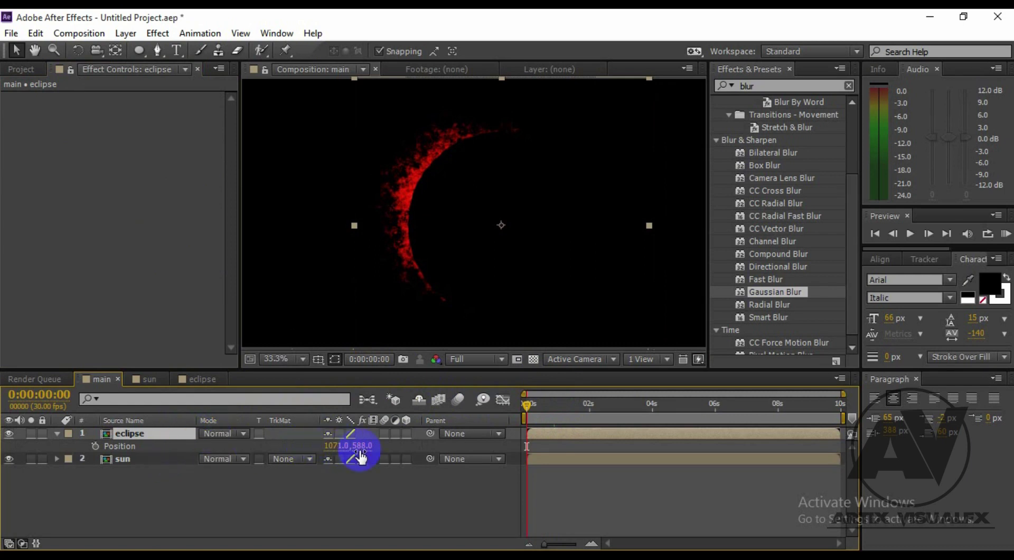
{"action": "left_click_drag", "start_coordinate": [360, 446], "coordinate": [260, 451]}
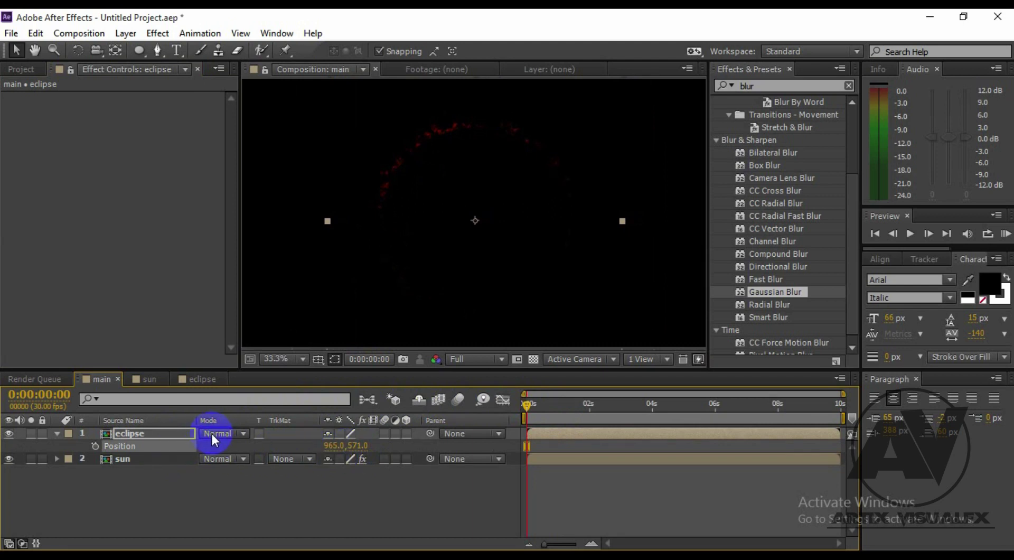
{"action": "key", "text": "s"}
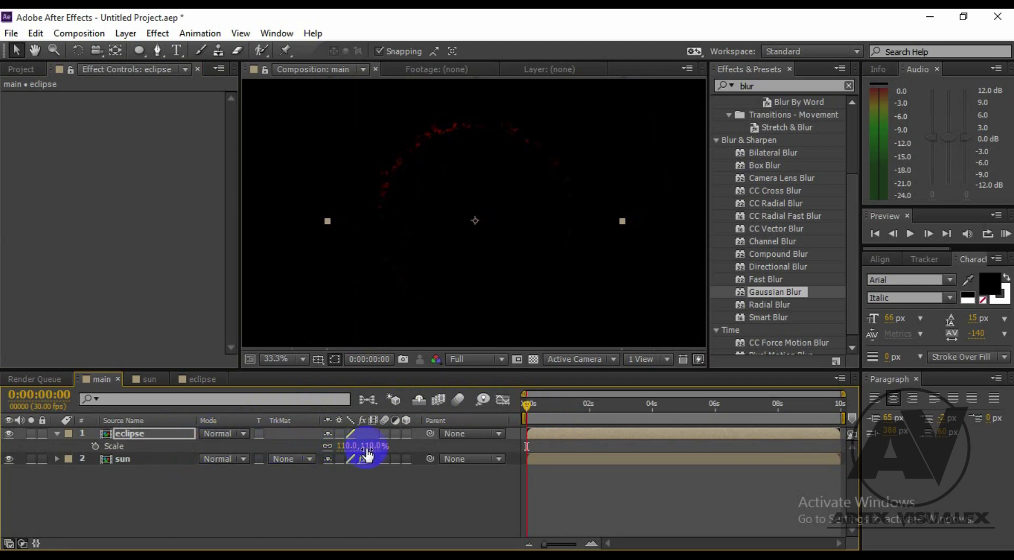
{"action": "left_click_drag", "start_coordinate": [366, 451], "coordinate": [376, 450]}
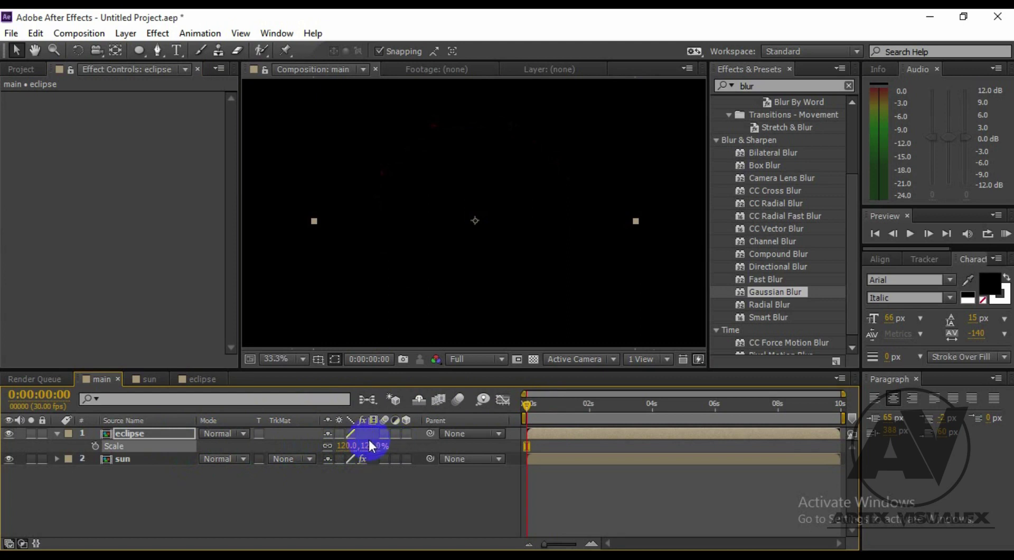
{"action": "key", "text": "s"}
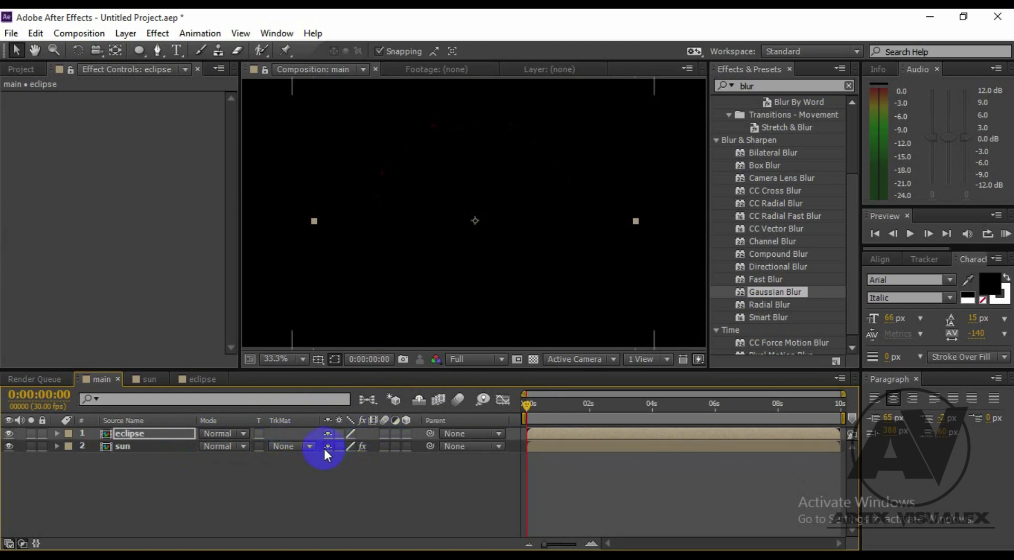
{"action": "key", "text": "p"}
{"action": "left_click_drag", "start_coordinate": [362, 444], "coordinate": [343, 437]}
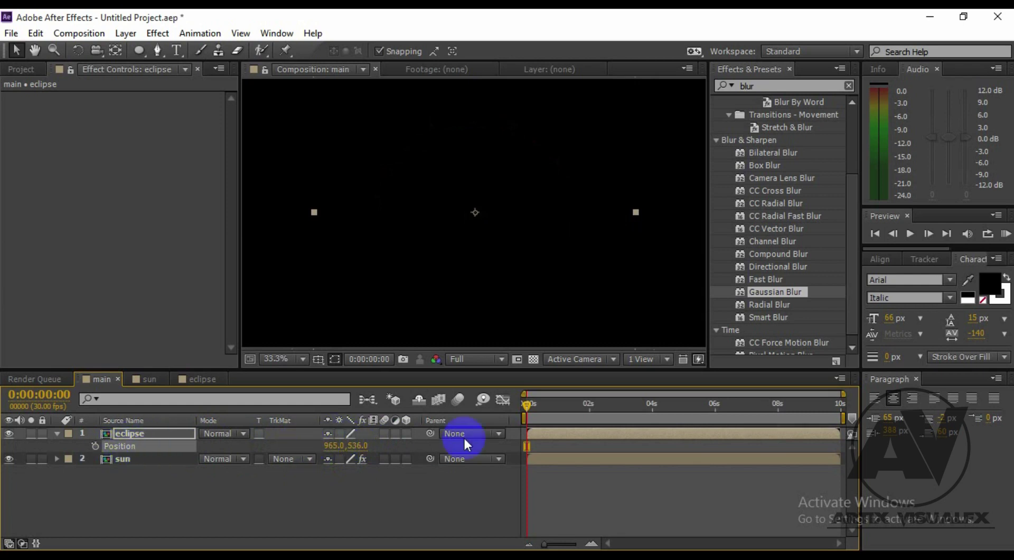
- Keyframe the eclipse disc's Position at 0s, then set it to 1097, 622 at 4:07
{"action": "left_click", "coordinate": [94, 446]}
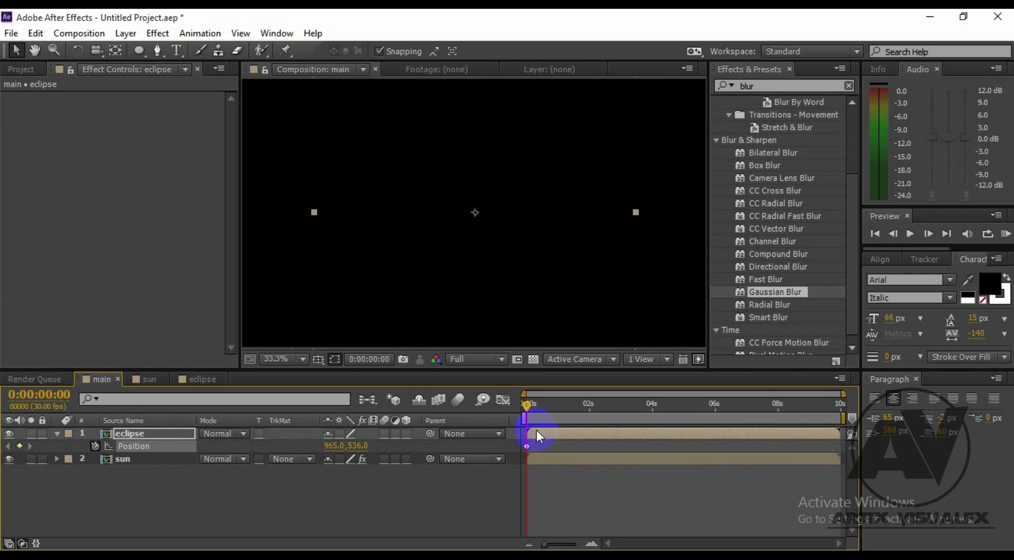
{"action": "mouse_move", "coordinate": [543, 408]}
{"action": "left_mouse_down"}
{"action": "mouse_move", "coordinate": [714, 422]}
{"action": "mouse_move", "coordinate": [659, 423]}
{"action": "left_mouse_up"}
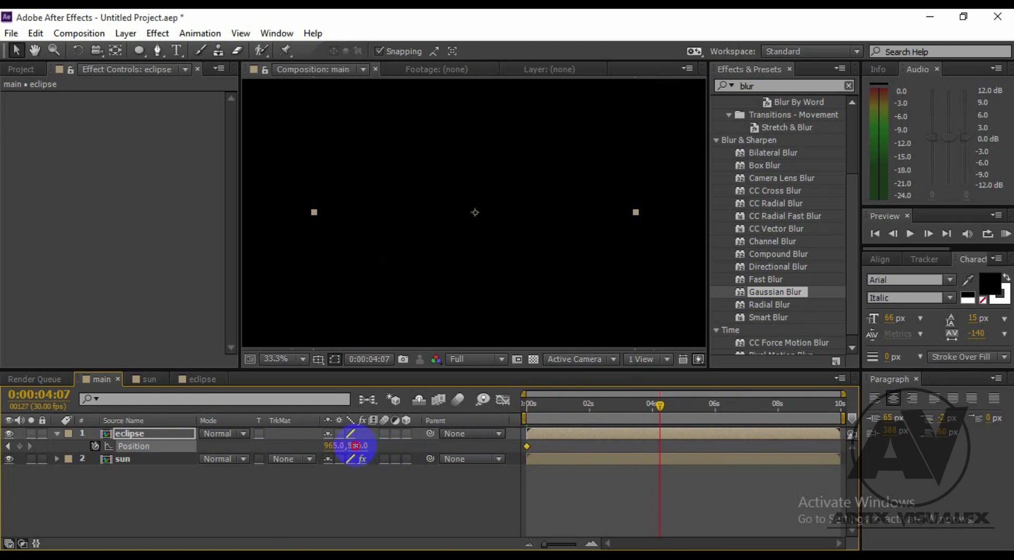
{"action": "left_click_drag", "start_coordinate": [355, 446], "coordinate": [398, 446]}
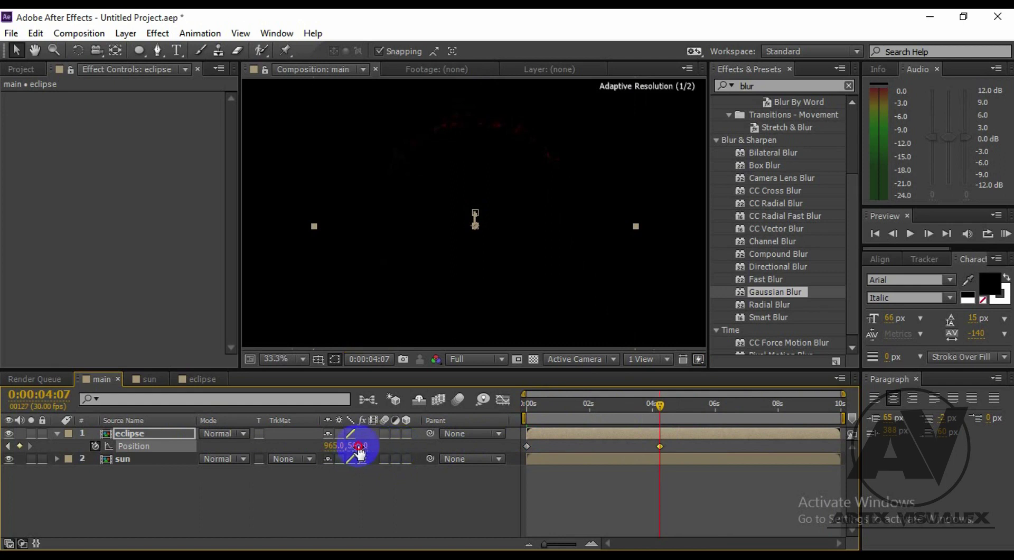
{"action": "mouse_move", "coordinate": [356, 445]}
{"action": "left_mouse_down"}
{"action": "mouse_move", "coordinate": [371, 446]}
{"action": "mouse_move", "coordinate": [337, 456]}
{"action": "mouse_move", "coordinate": [410, 429]}
{"action": "left_mouse_up"}
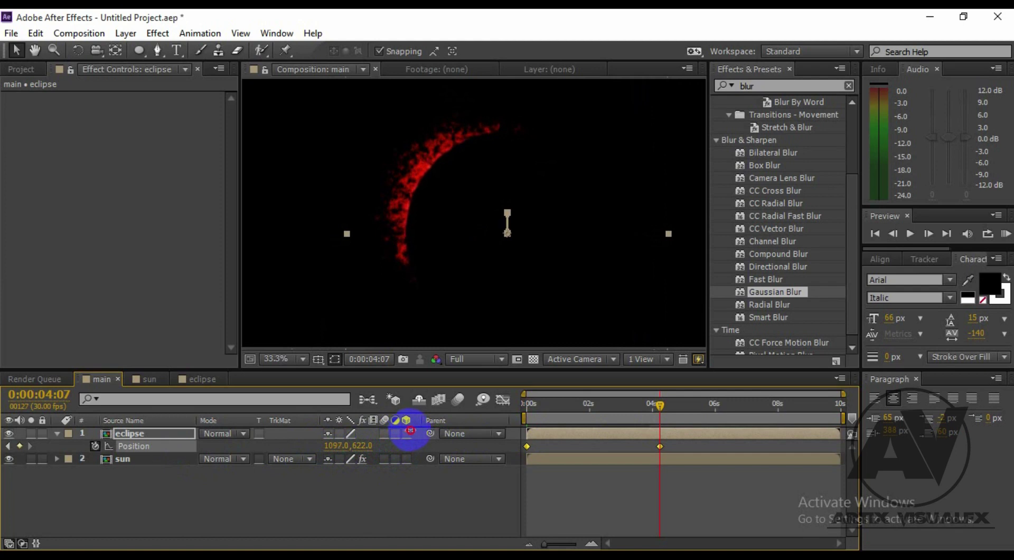
- Show only the eclipse layer's Position property and select both keyframes
{"action": "left_click", "coordinate": [57, 433]}
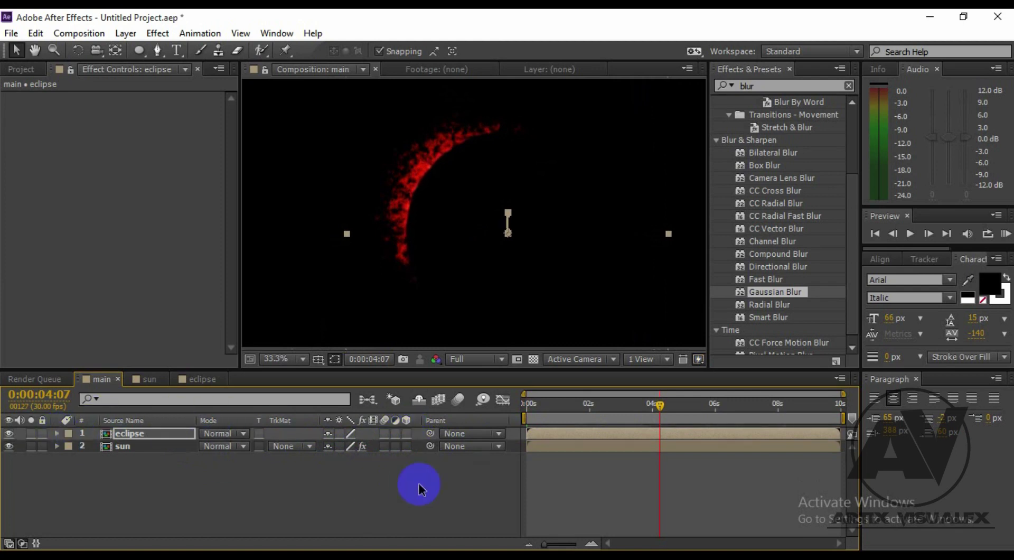
{"action": "key", "text": "p"}
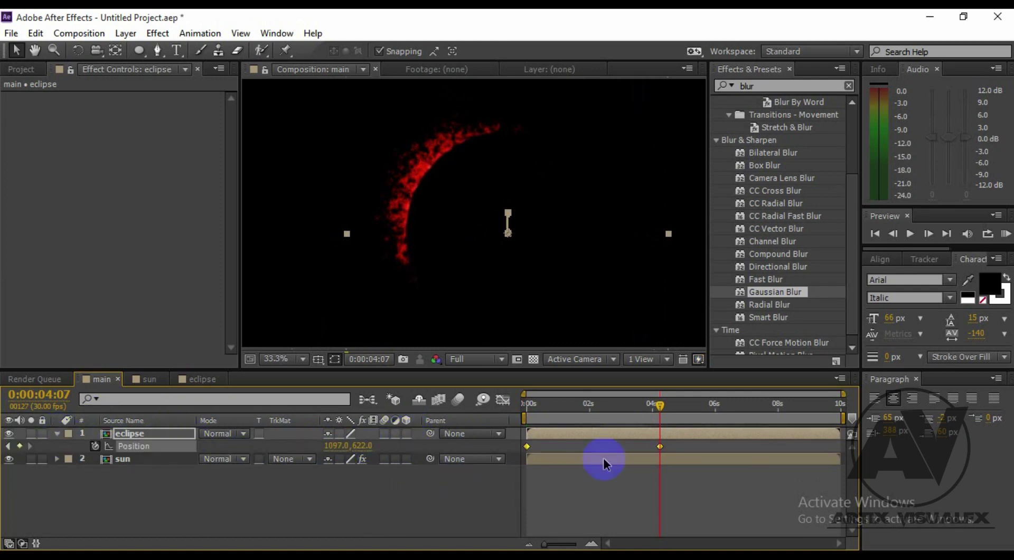
{"action": "left_click_drag", "start_coordinate": [700, 446], "coordinate": [519, 459]}
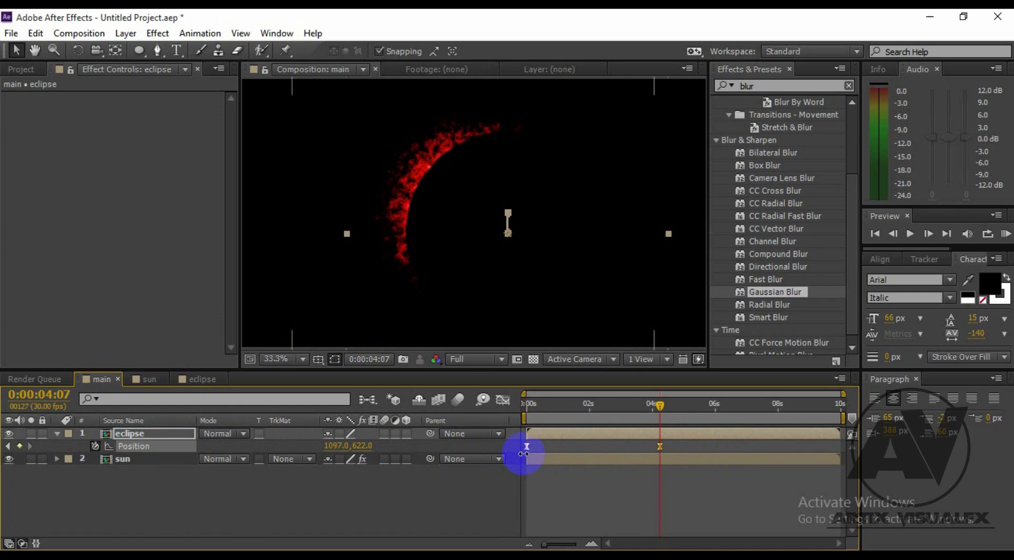
- In the Graph Editor, ease into the 4:07 Position keyframe with 100% incoming influence
{"action": "left_click", "coordinate": [505, 403]}
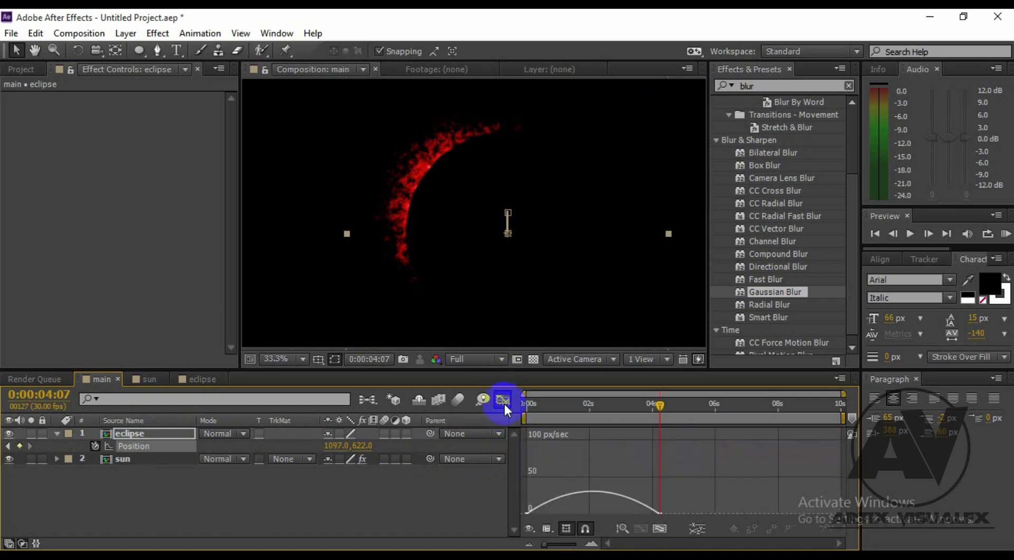
{"action": "left_click", "coordinate": [638, 516]}
{"action": "left_click_drag", "start_coordinate": [624, 477], "coordinate": [722, 501]}
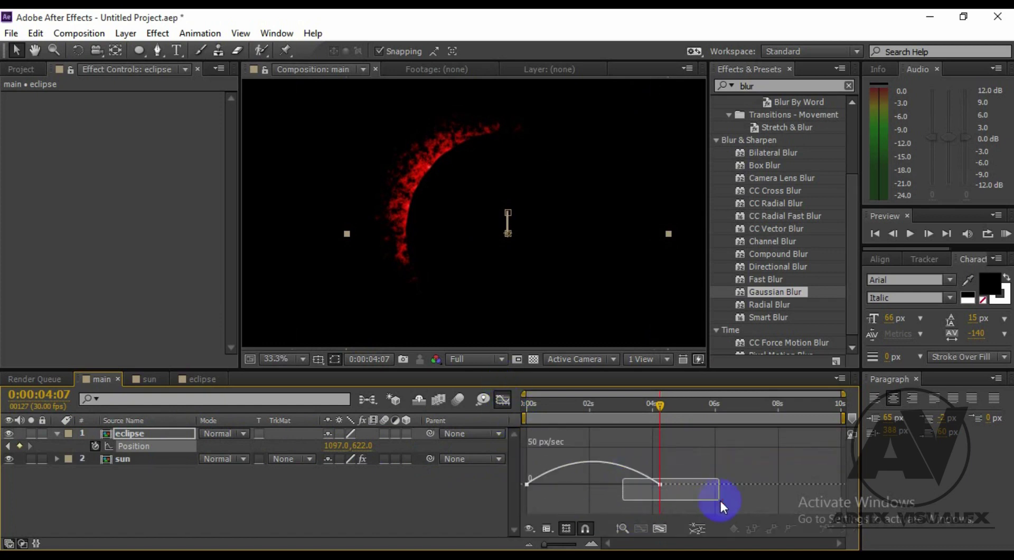
{"action": "left_click_drag", "start_coordinate": [639, 485], "coordinate": [462, 478]}
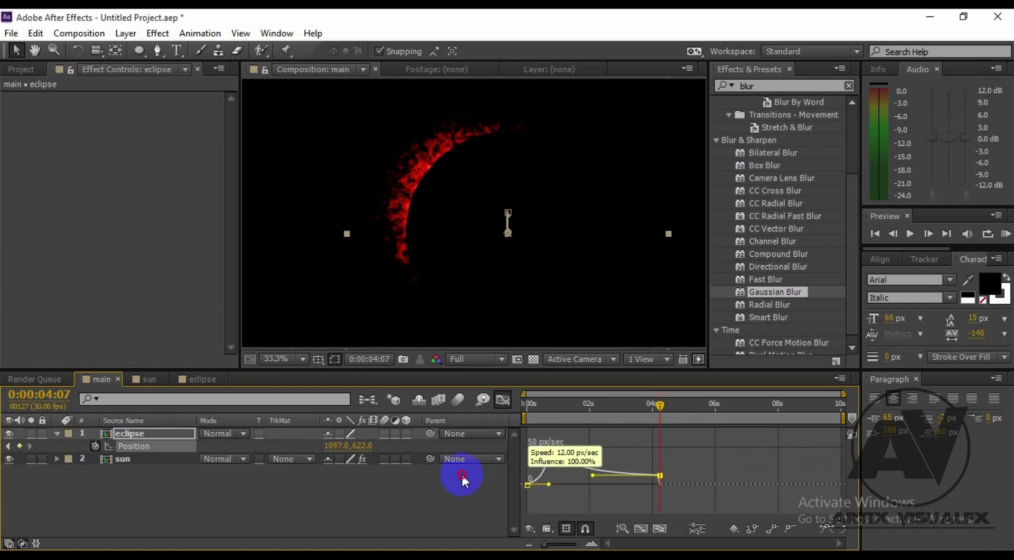
- Return to the layer view, collapse the eclipse layer and scrub back to the start
{"action": "left_click", "coordinate": [504, 400]}
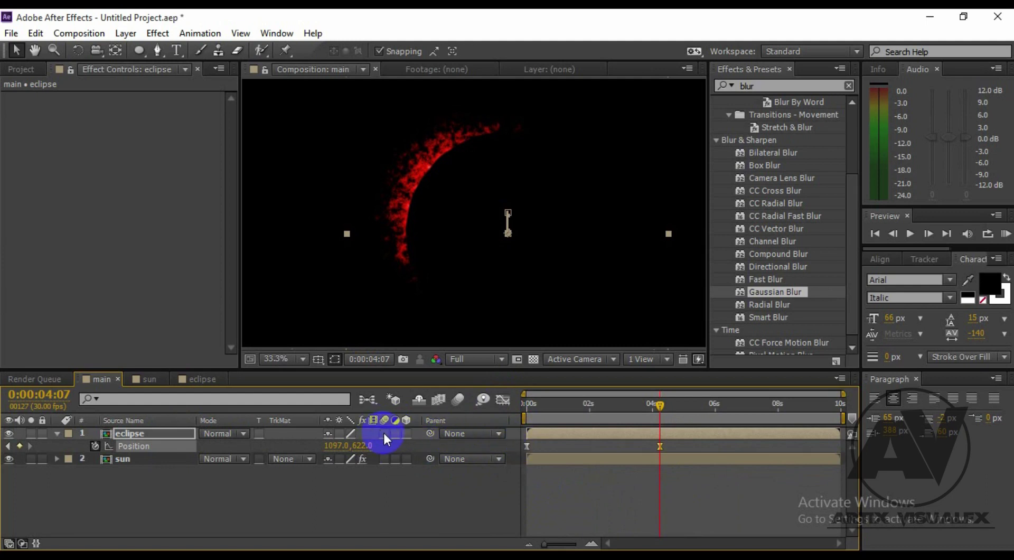
{"action": "left_click", "coordinate": [56, 433]}
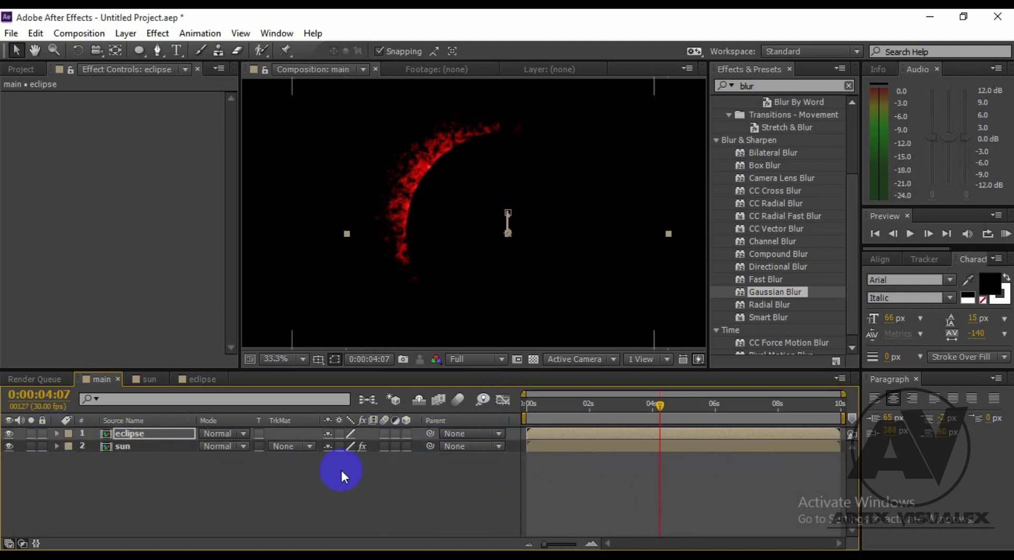
{"action": "mouse_move", "coordinate": [527, 405]}
{"action": "left_mouse_down"}
{"action": "mouse_move", "coordinate": [556, 408]}
{"action": "mouse_move", "coordinate": [523, 413]}
{"action": "left_mouse_up"}
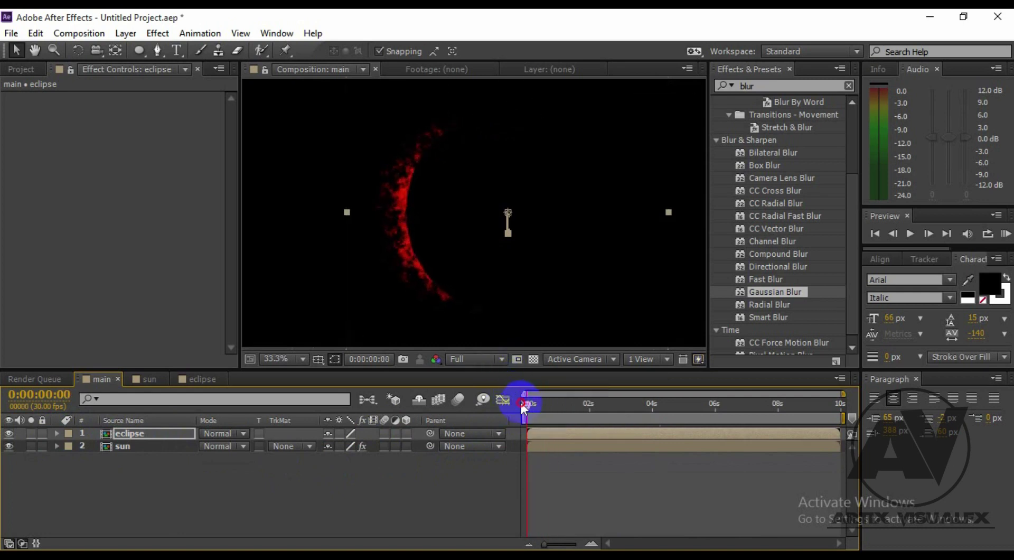
- Deselect the eclipse layer, preview to about 2s, and set viewer resolution to Quarter
{"action": "left_click", "coordinate": [468, 495]}
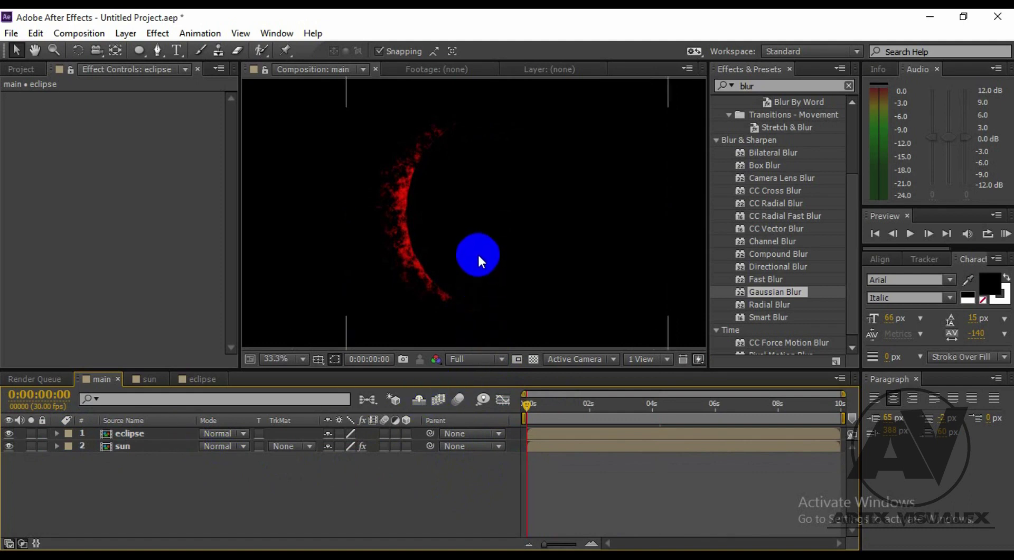
{"action": "mouse_move", "coordinate": [531, 411]}
{"action": "left_mouse_down"}
{"action": "mouse_move", "coordinate": [704, 413]}
{"action": "mouse_move", "coordinate": [505, 405]}
{"action": "left_mouse_up"}
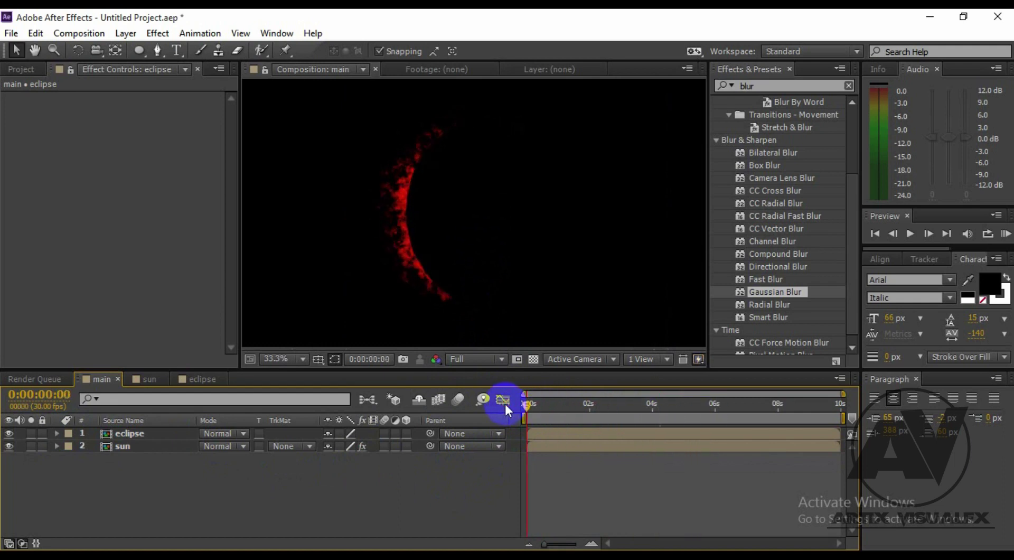
{"action": "left_click", "coordinate": [501, 358]}
{"action": "left_click", "coordinate": [482, 432]}
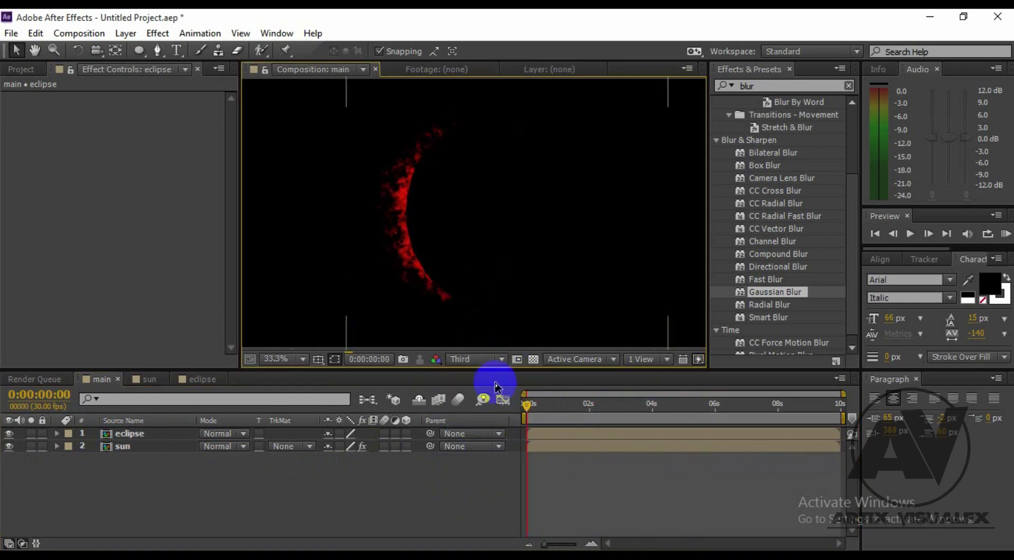
{"action": "left_click", "coordinate": [494, 359]}
{"action": "left_click", "coordinate": [487, 446]}
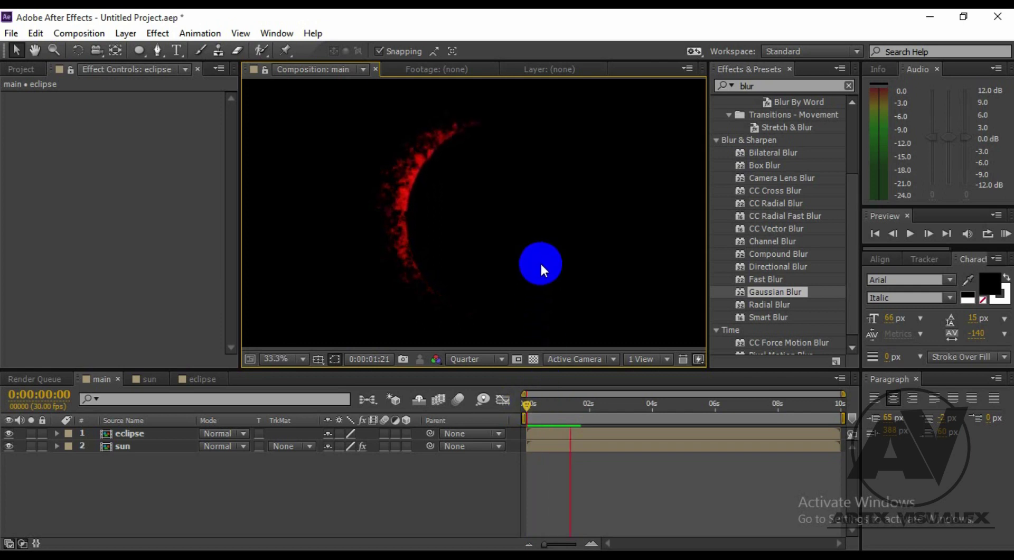
- Fit the composition in the viewer and scrub through the eclipse motion around four seconds
{"action": "scroll", "coordinate": [505, 249], "scroll_direction": "down", "scroll_amount": 1}
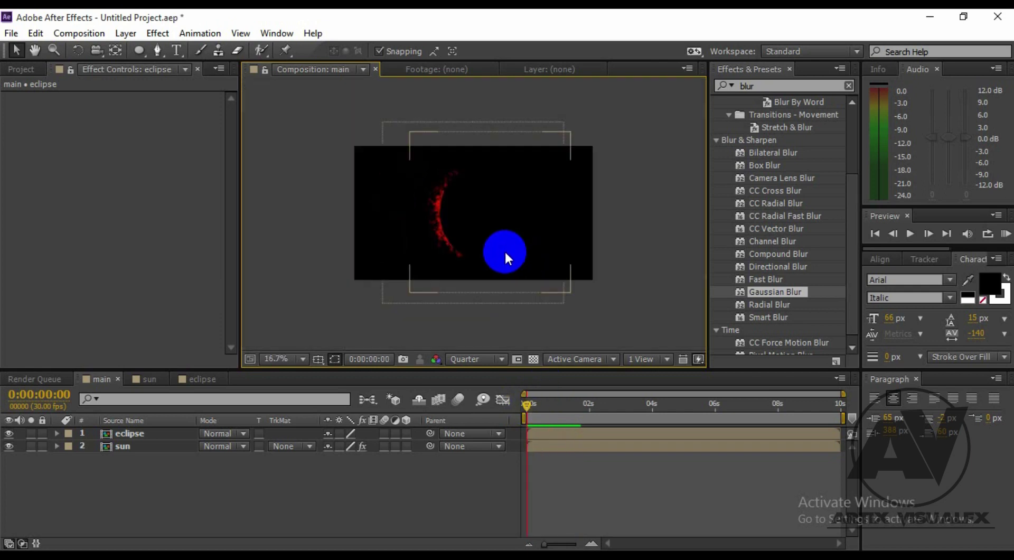
{"action": "scroll", "coordinate": [505, 249], "scroll_direction": "up", "scroll_amount": 1}
{"action": "left_click", "coordinate": [304, 359]}
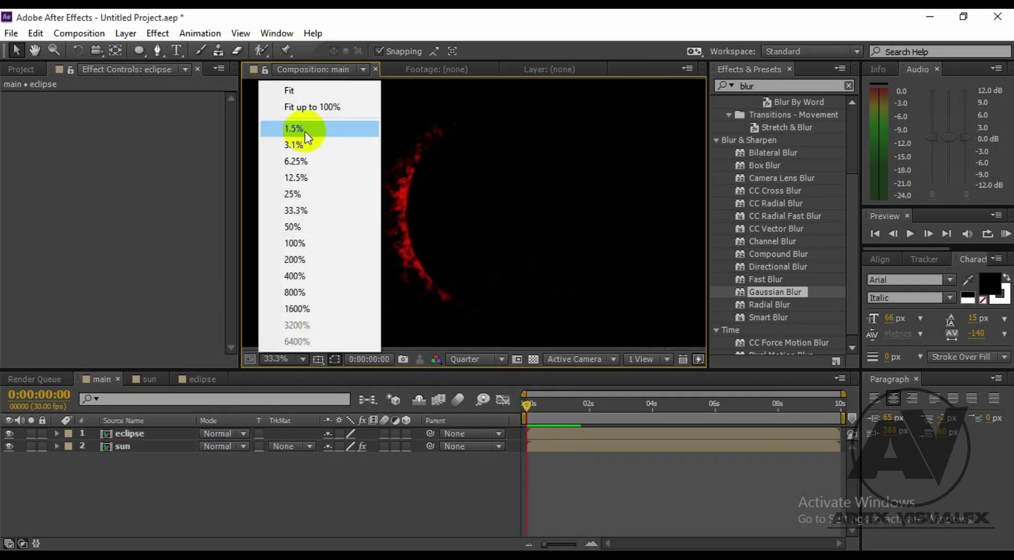
{"action": "left_click", "coordinate": [297, 90]}
{"action": "left_click_drag", "start_coordinate": [533, 404], "coordinate": [696, 406]}
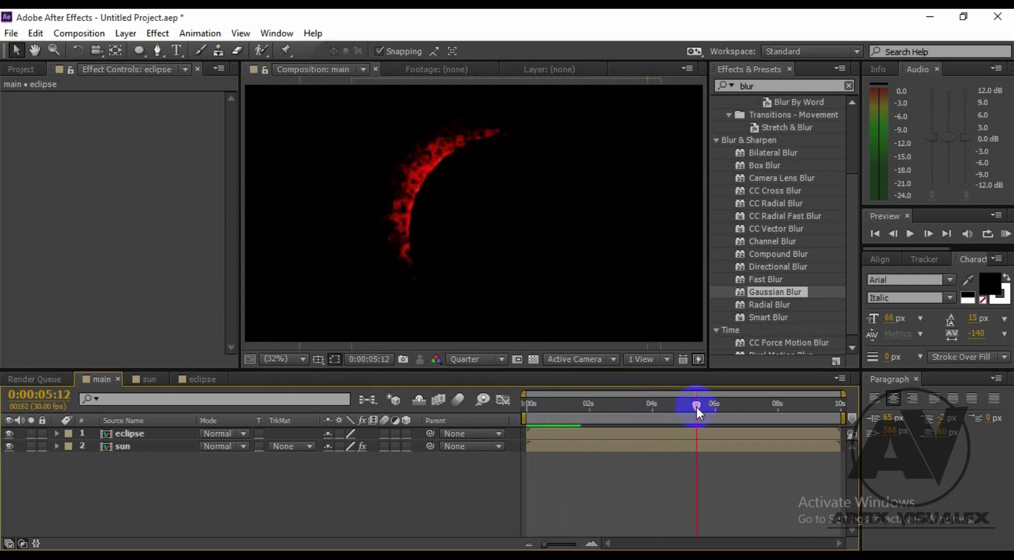
{"action": "left_click_drag", "start_coordinate": [697, 407], "coordinate": [639, 410]}
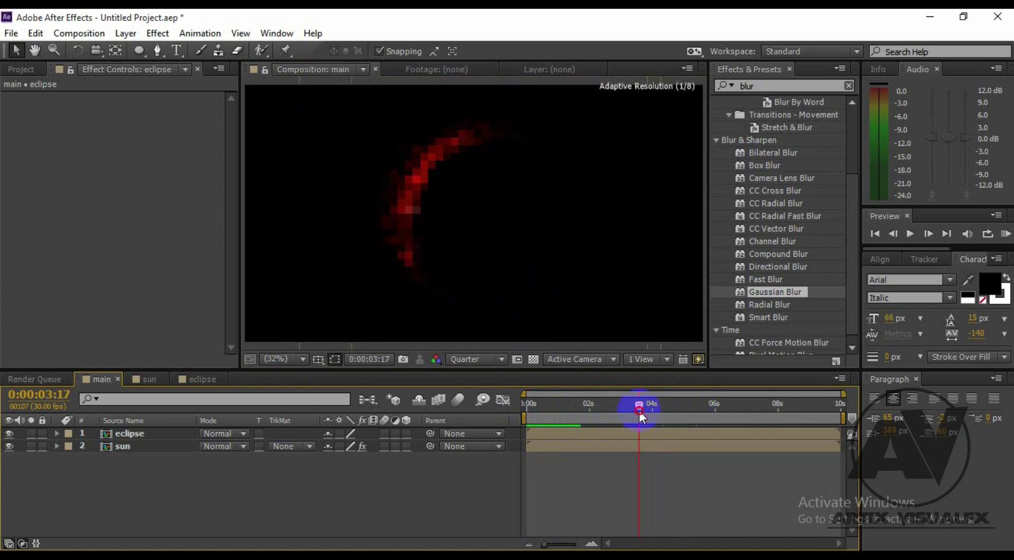